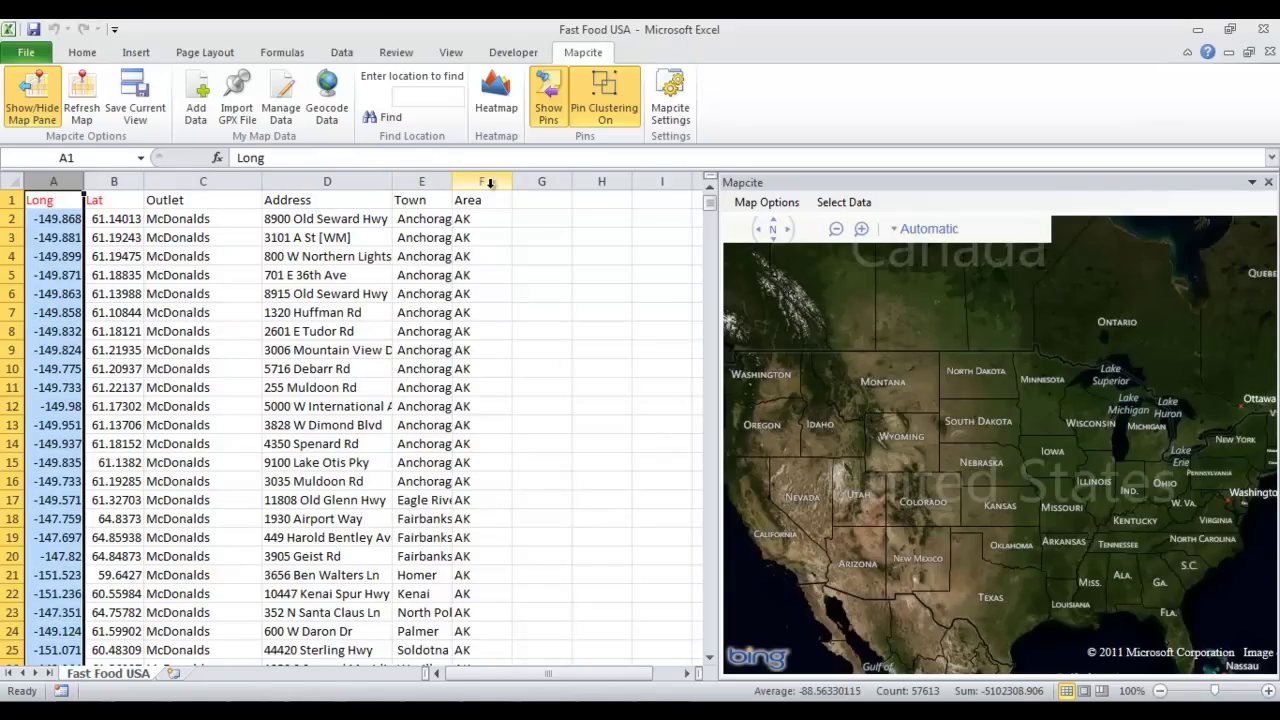
# Add columns A–F as the Mapcite dataset 'USA Fast Food', plotted from Lat/Long with red pins
pyautogui.keyDown('shift'); pyautogui.click(490, 183); pyautogui.keyUp('shift')
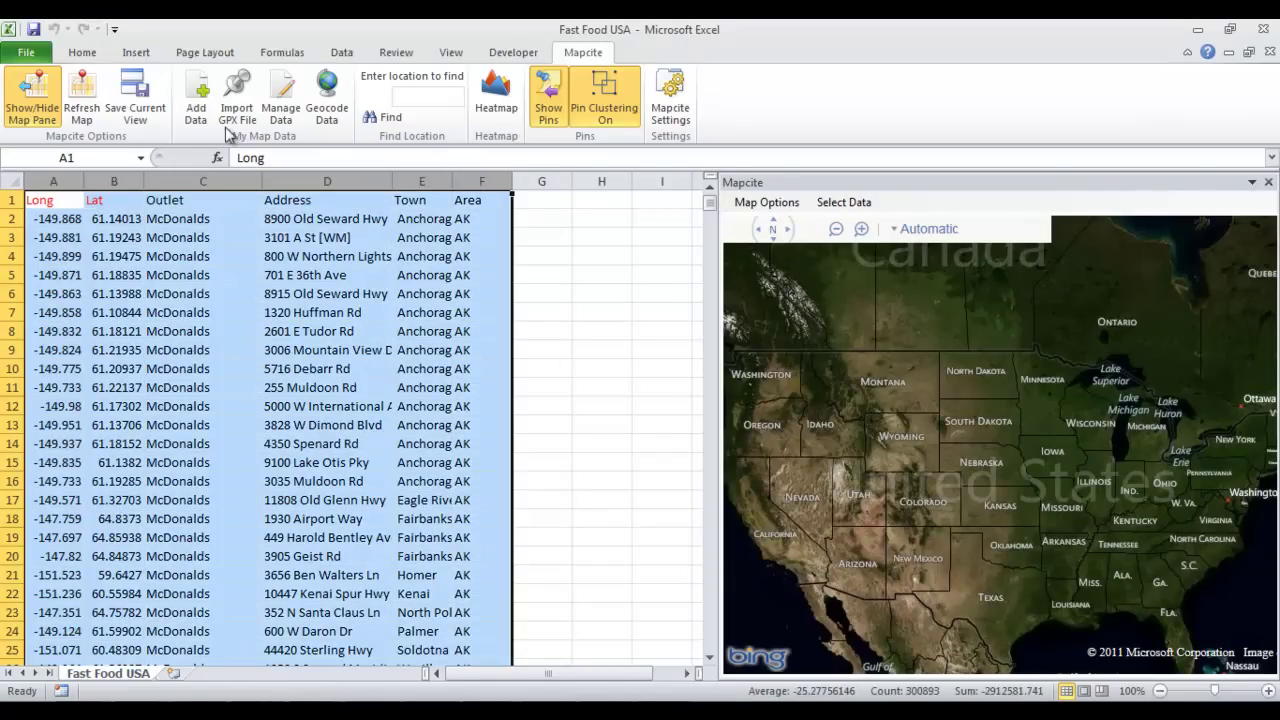
pyautogui.click(200, 112)
pyautogui.click(216, 305)
pyautogui.write('USA Fast Food')
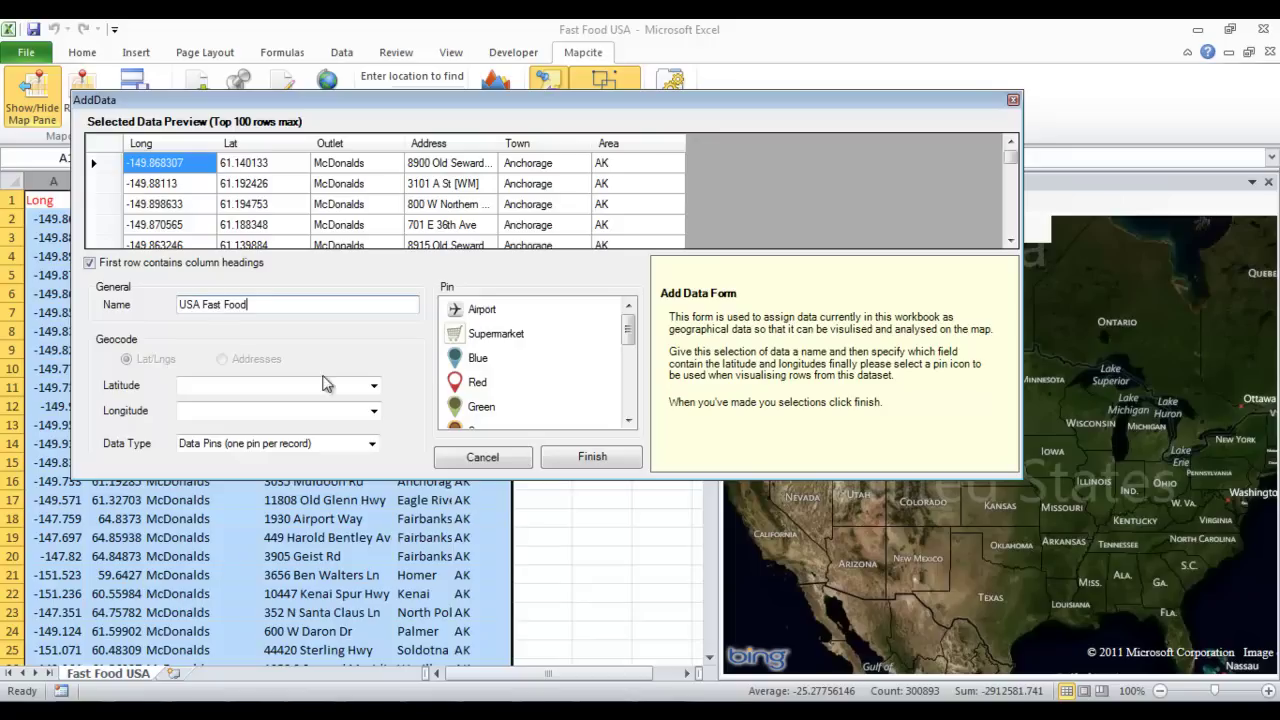
pyautogui.click(373, 386)
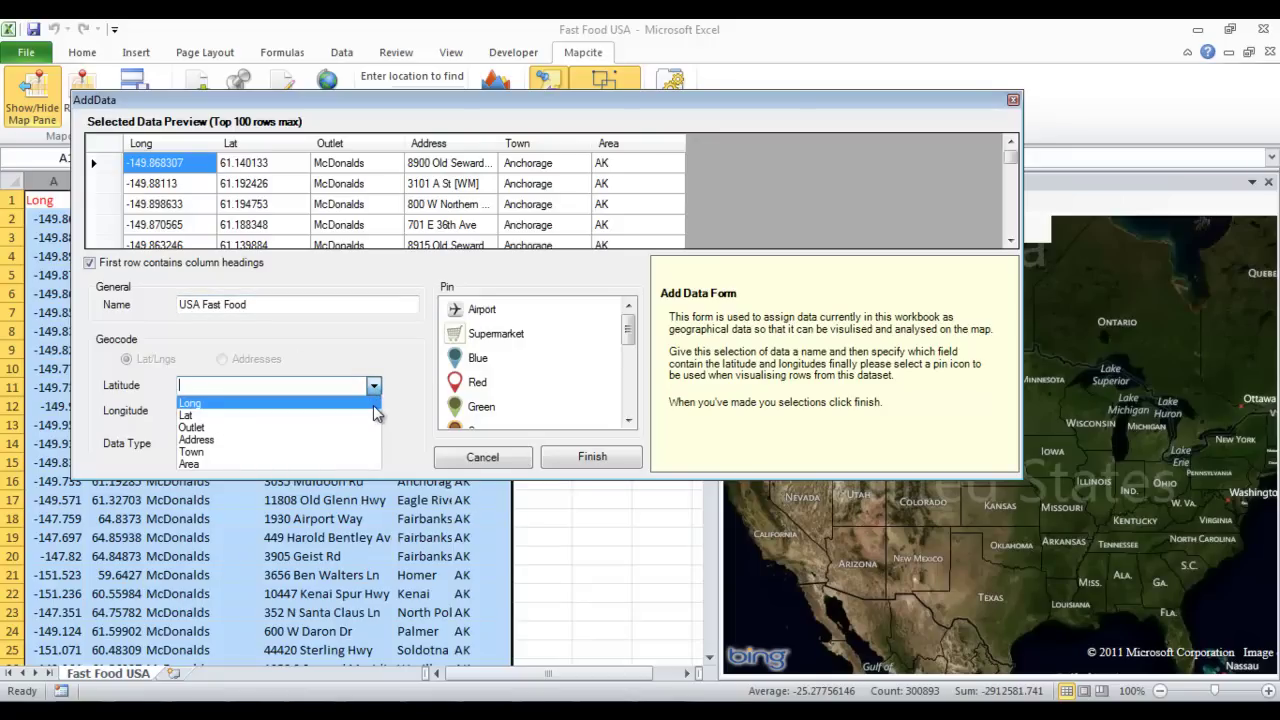
pyautogui.click(373, 415)
pyautogui.click(374, 412)
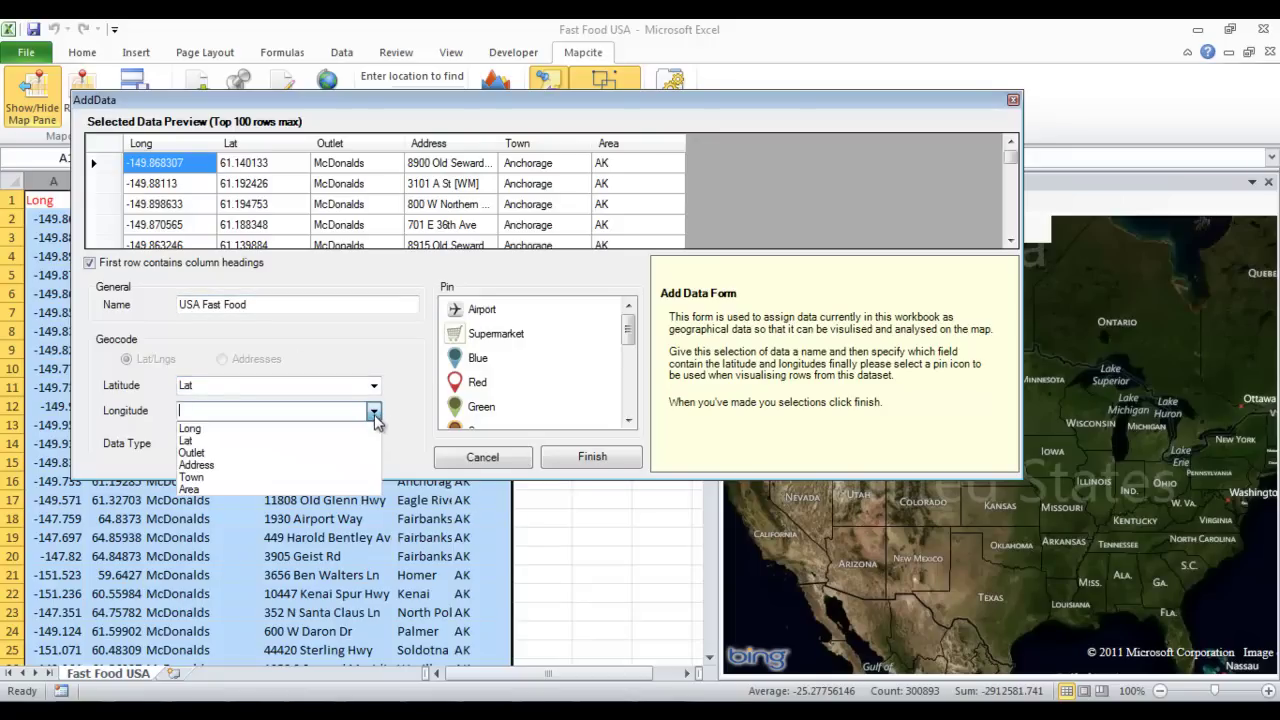
pyautogui.click(372, 429)
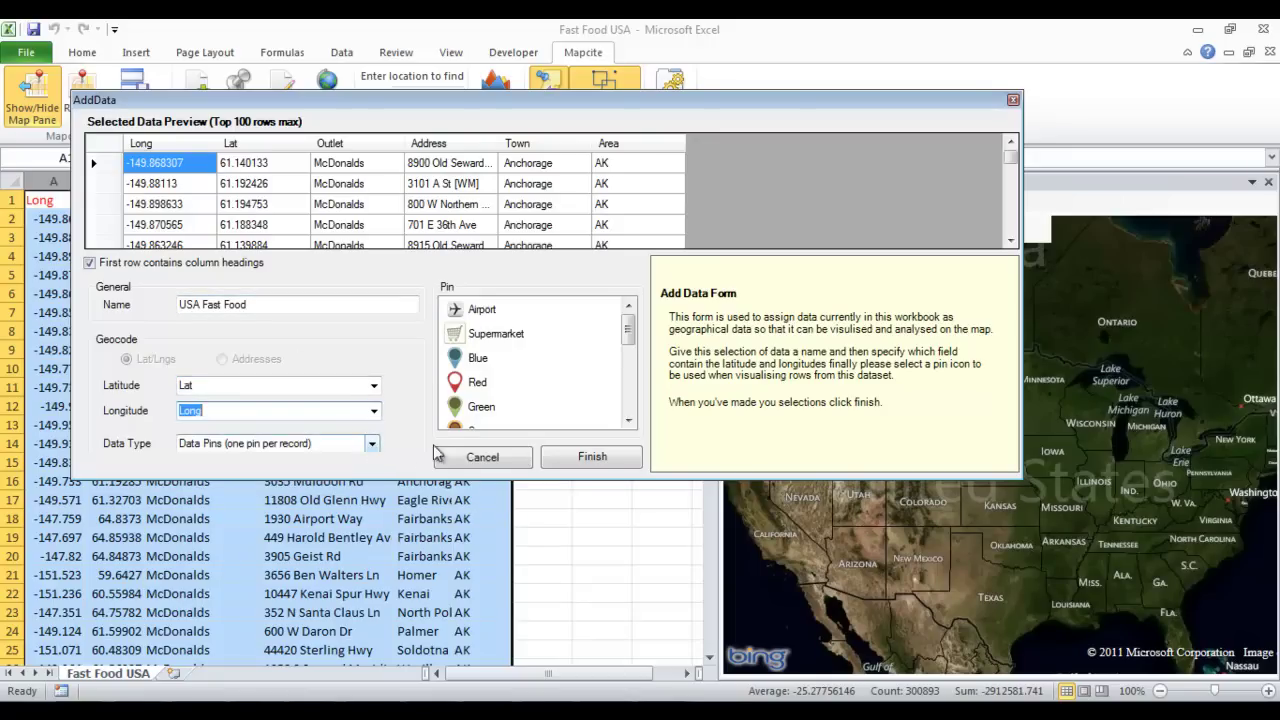
pyautogui.click(470, 382)
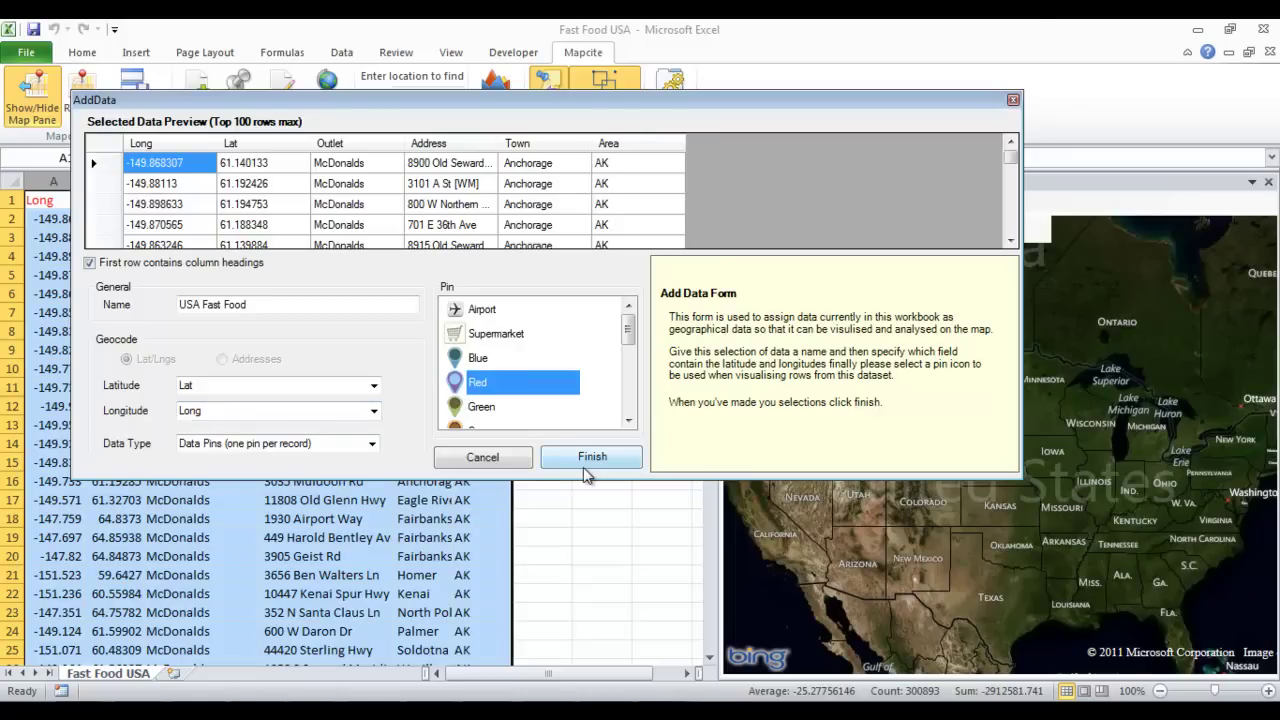
pyautogui.click(586, 466)
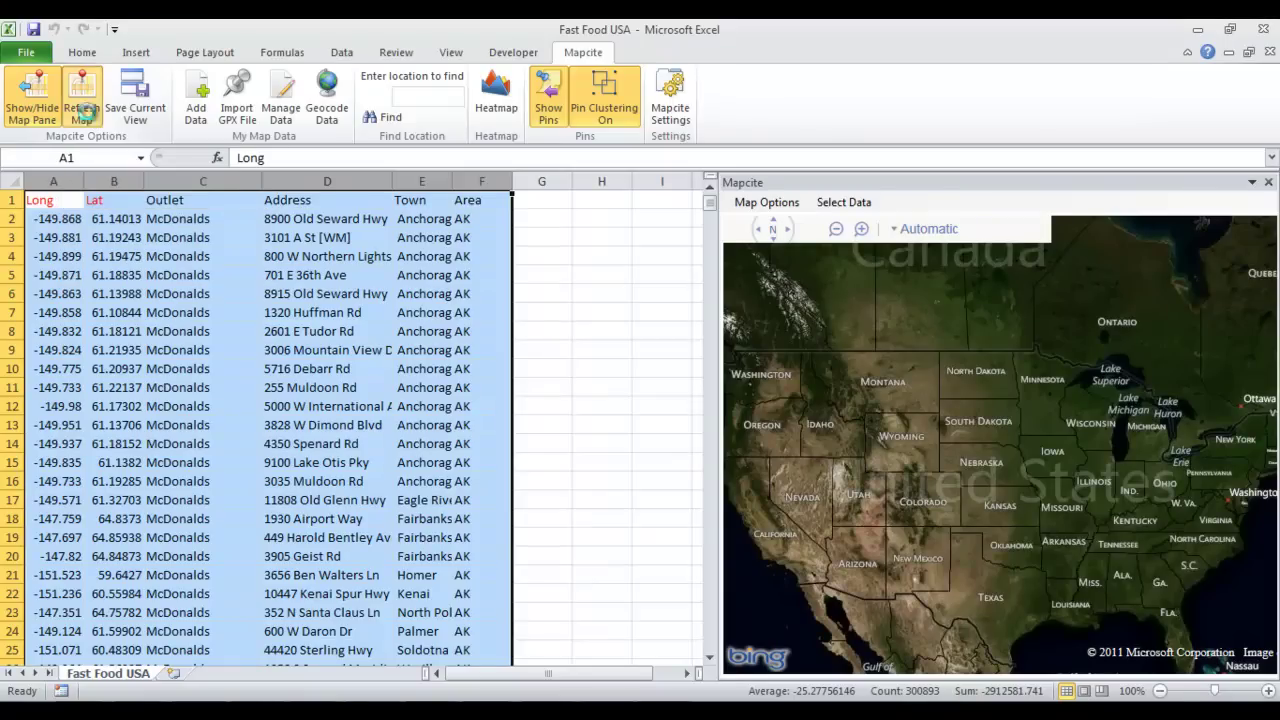
# Show the fast-food data as a heatmap with intensity 5 and size 2
pyautogui.click(496, 96)
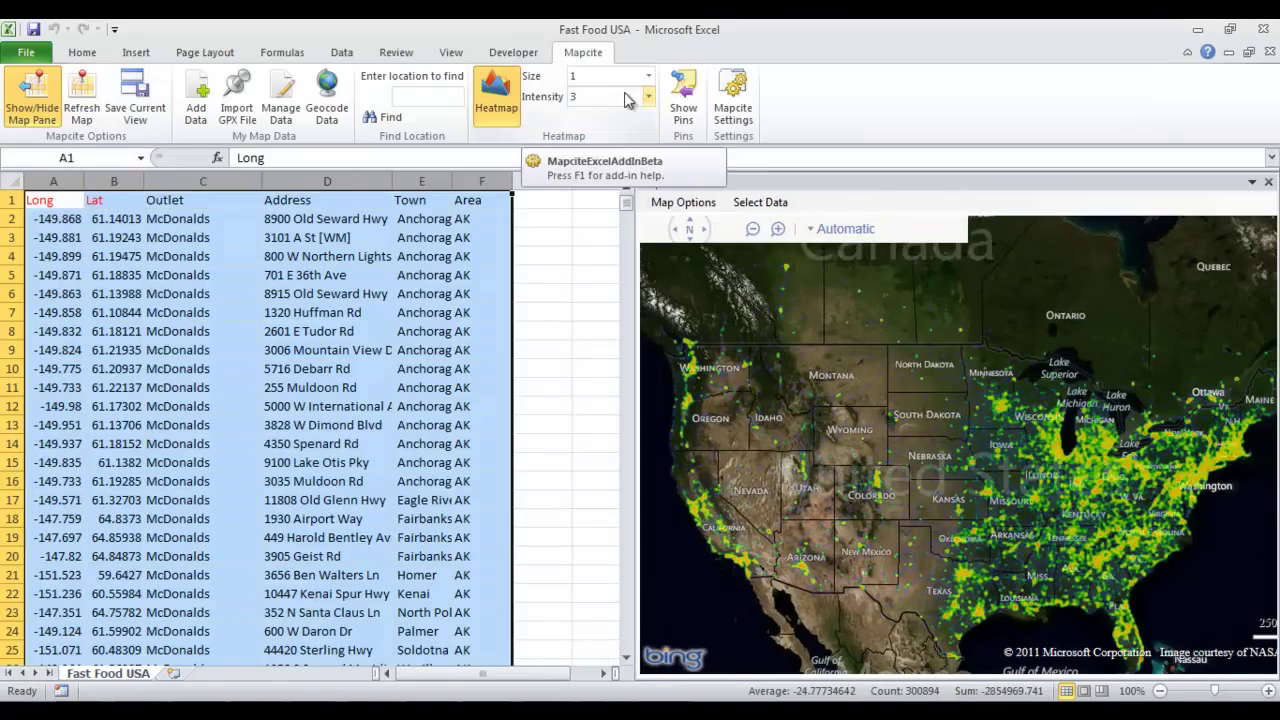
pyautogui.click(647, 97)
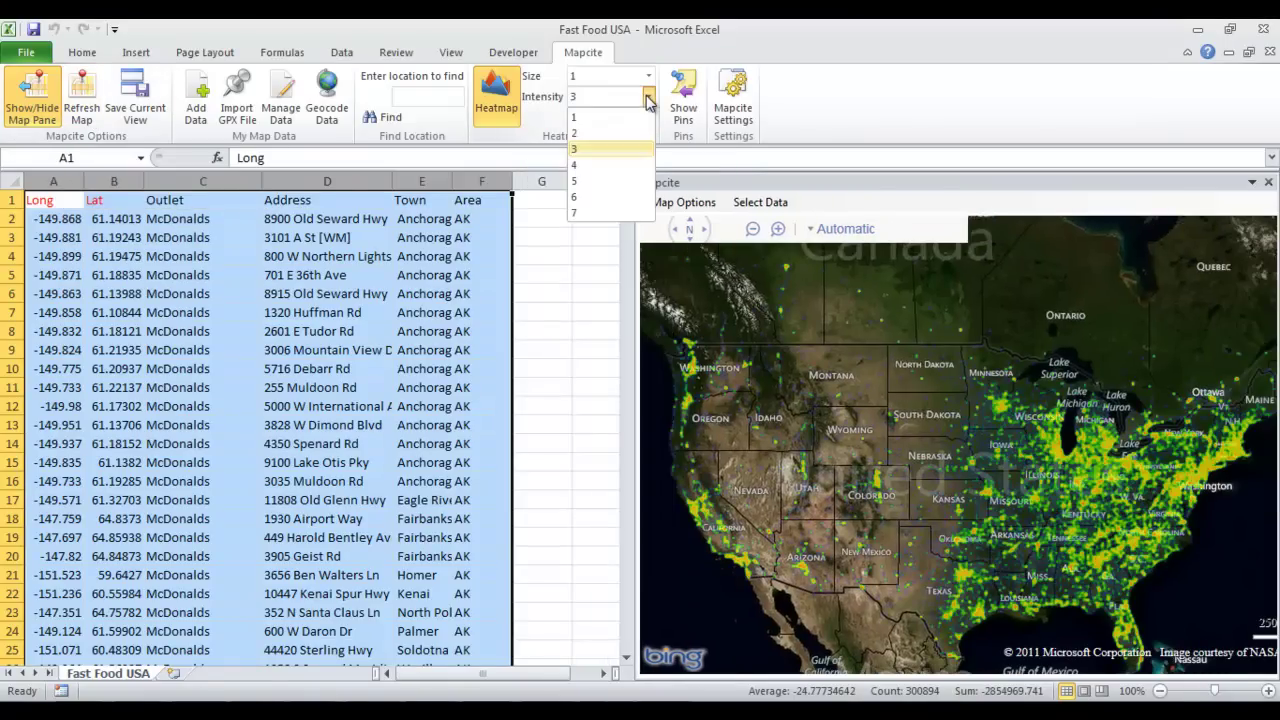
pyautogui.click(618, 190)
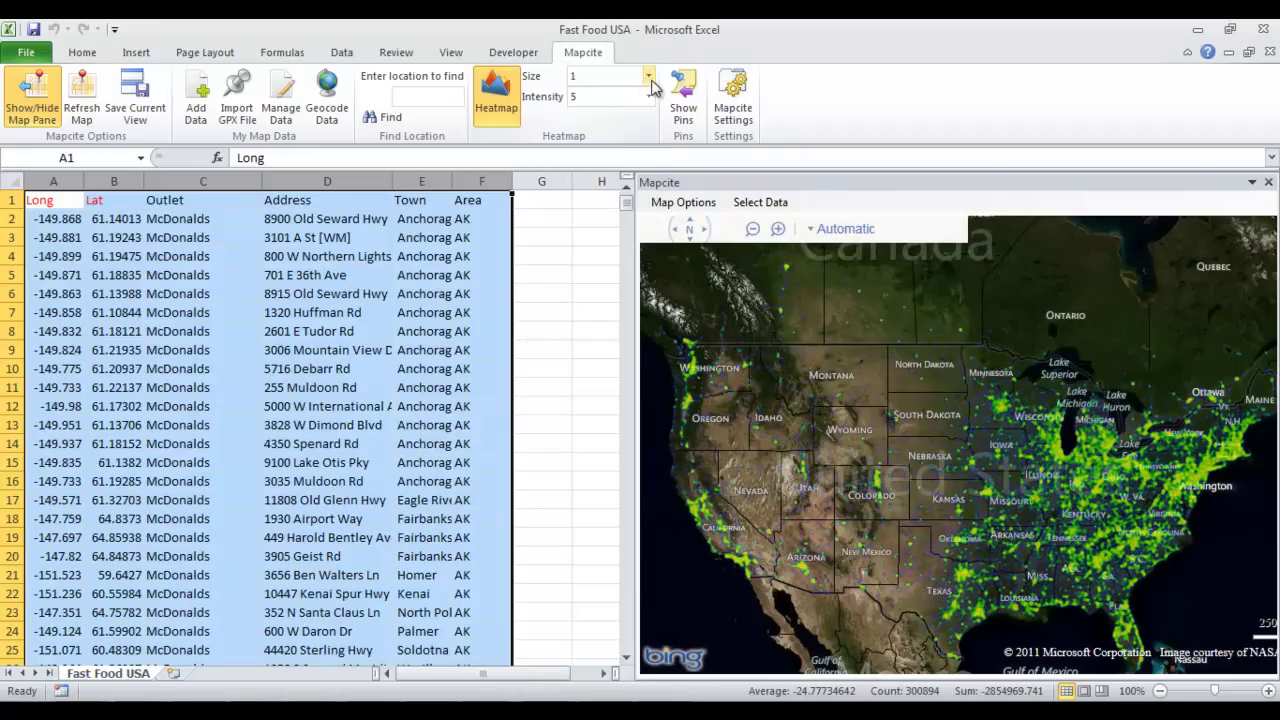
pyautogui.click(648, 76)
pyautogui.click(634, 113)
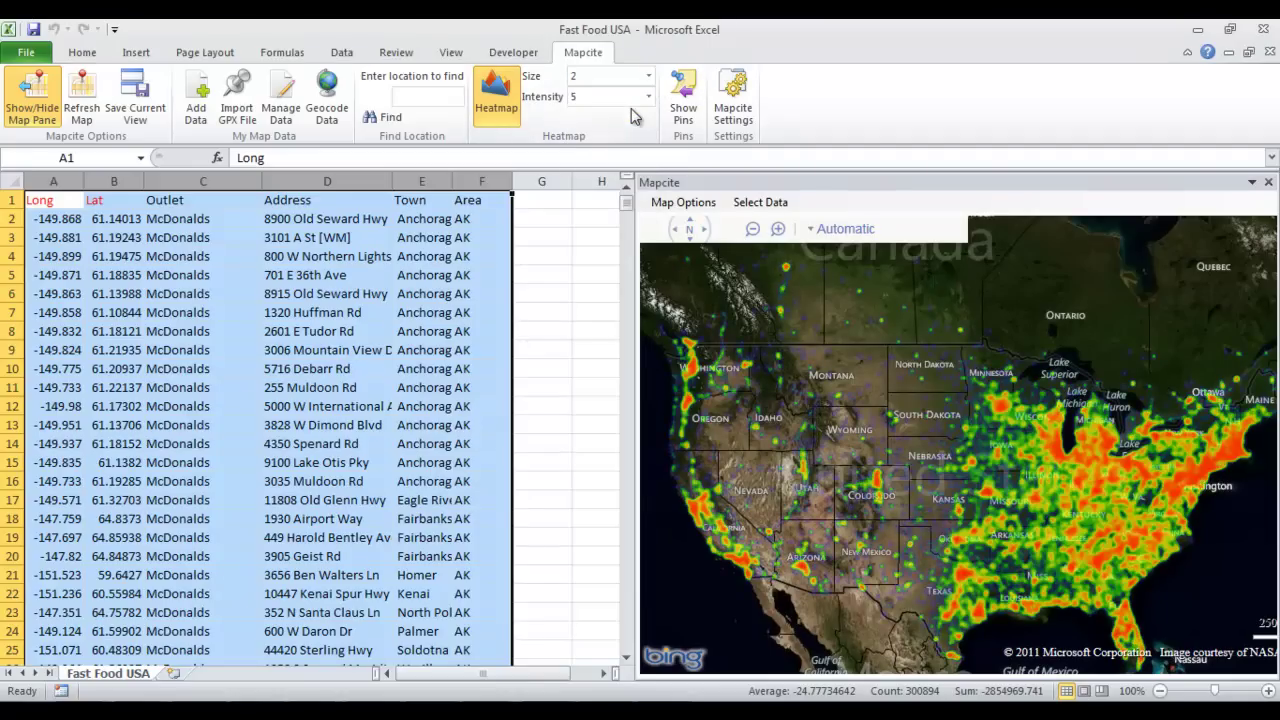
# Switch the Mapcite map style to Road
pyautogui.click(830, 230)
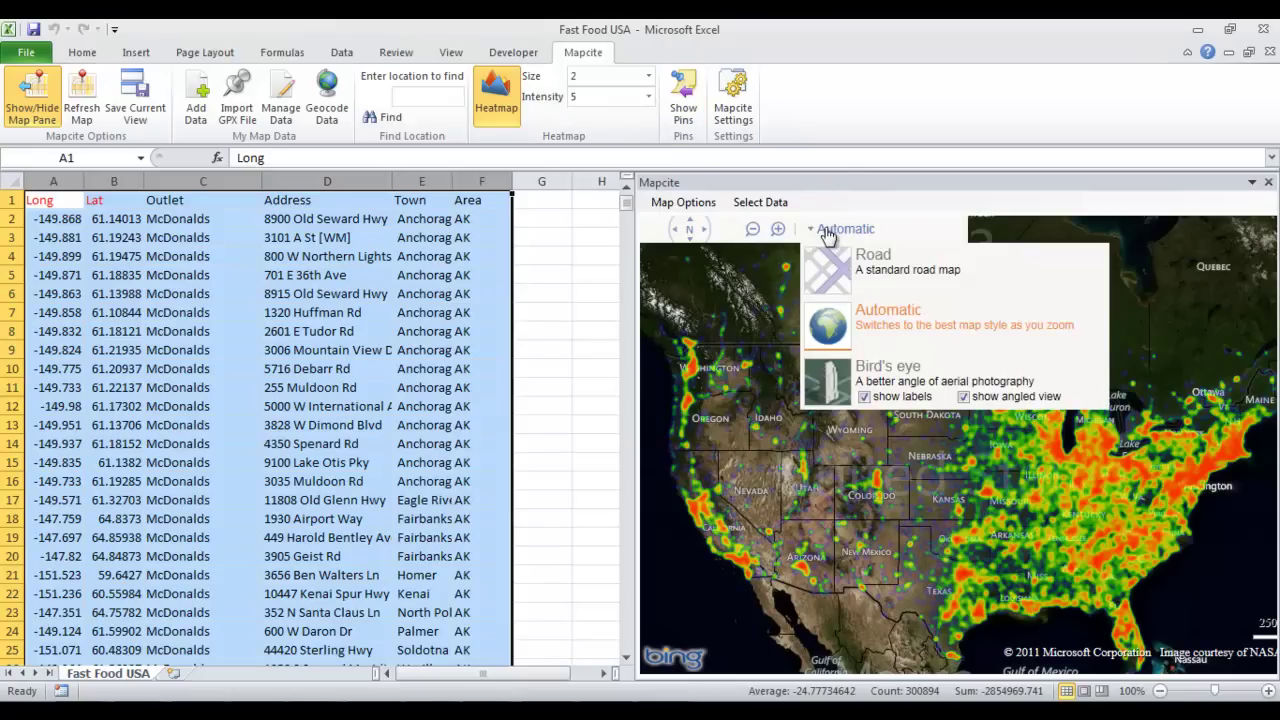
pyautogui.click(848, 262)
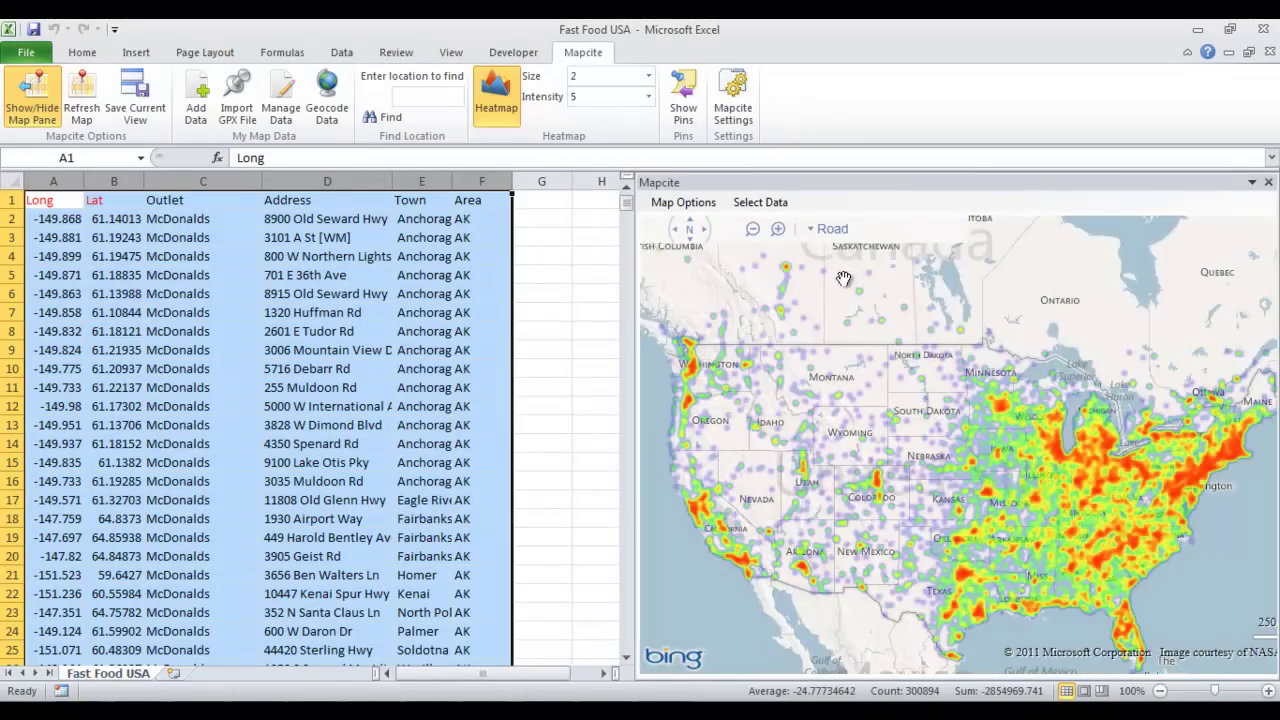
pyautogui.click(342, 55)
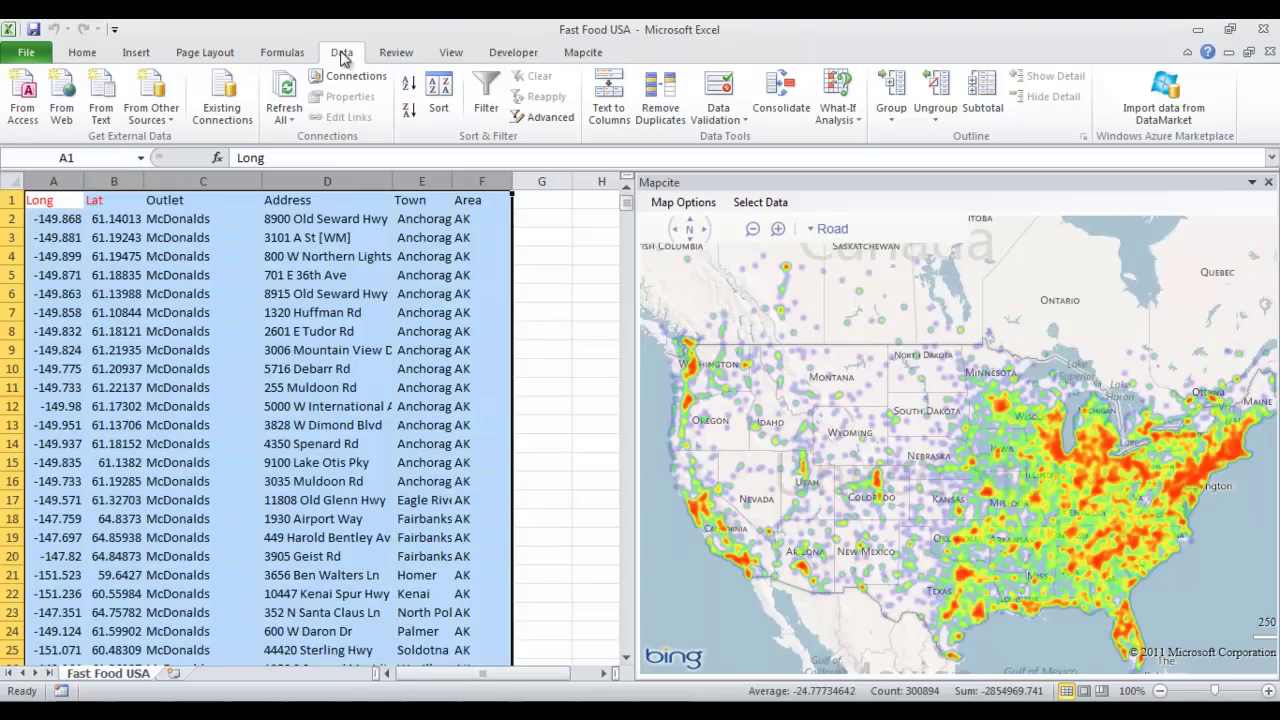
# Filter the Outlet column to show only Dunkin Donuts
pyautogui.click(485, 110)
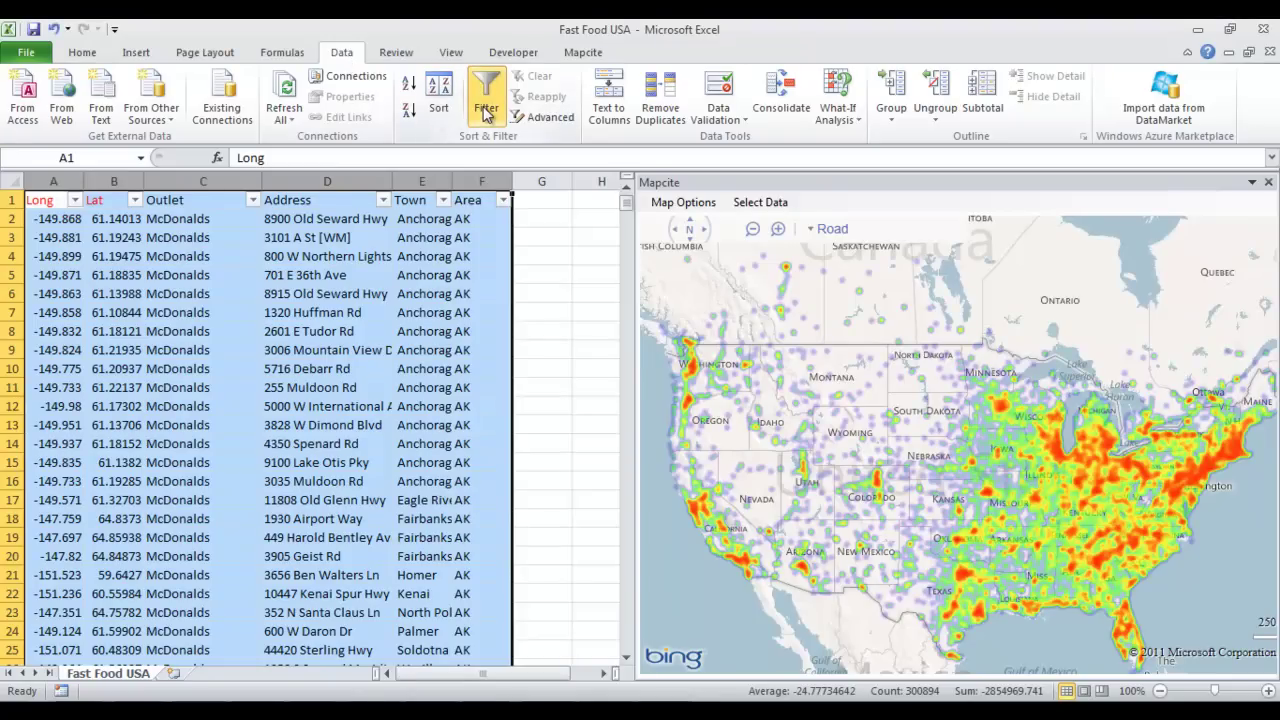
pyautogui.click(254, 201)
pyautogui.click(64, 373)
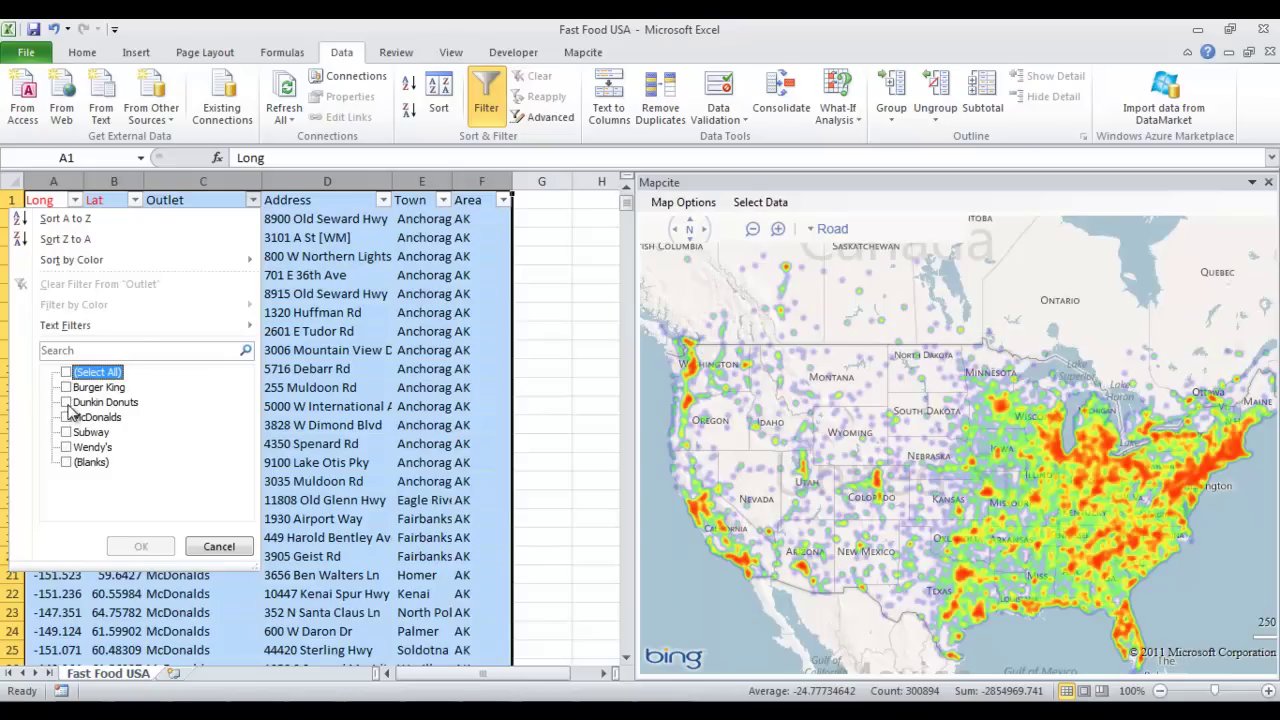
pyautogui.click(66, 402)
pyautogui.click(140, 546)
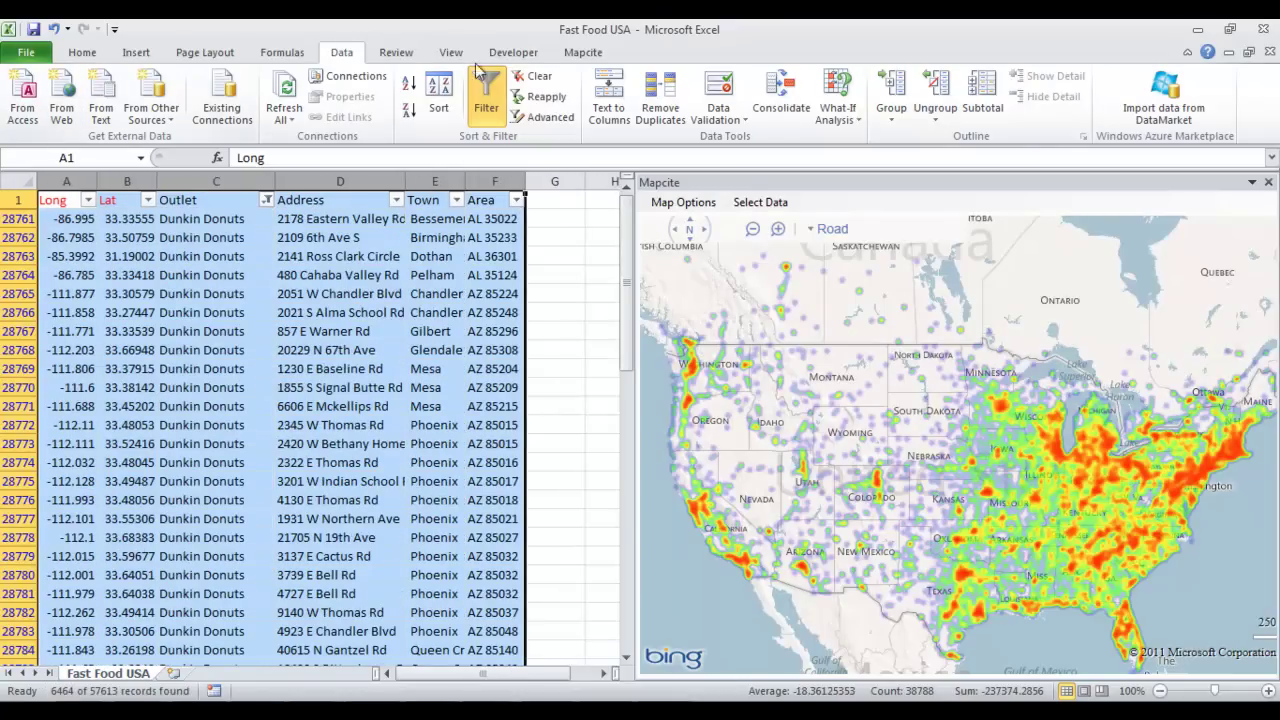
# Refresh the Mapcite map from the filtered rows and set the heatmap size to 1
pyautogui.click(583, 52)
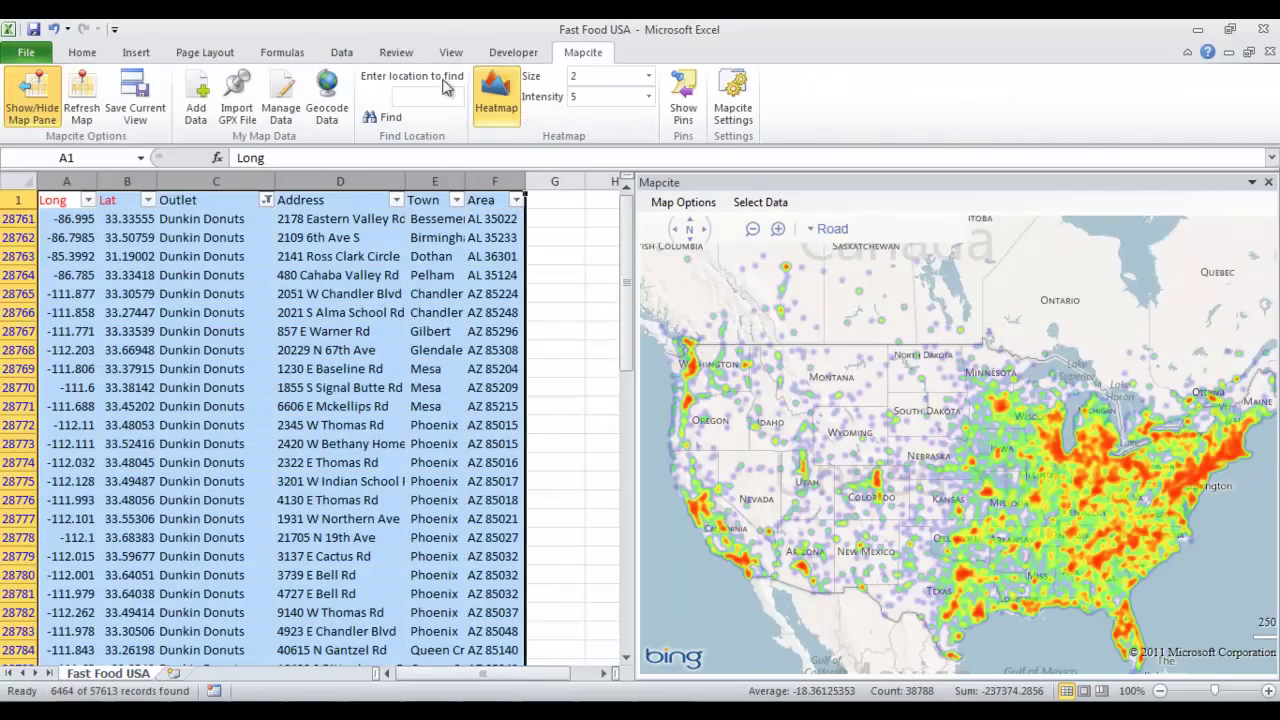
pyautogui.click(92, 114)
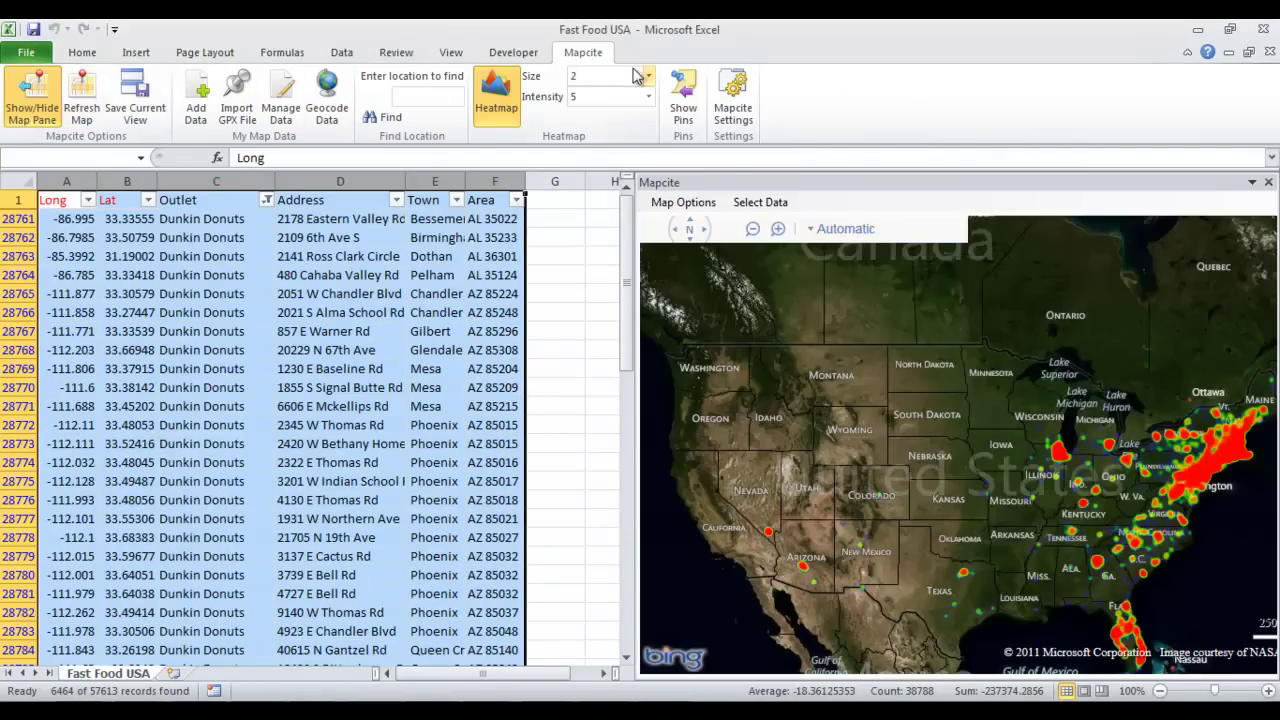
pyautogui.click(648, 76)
pyautogui.click(610, 90)
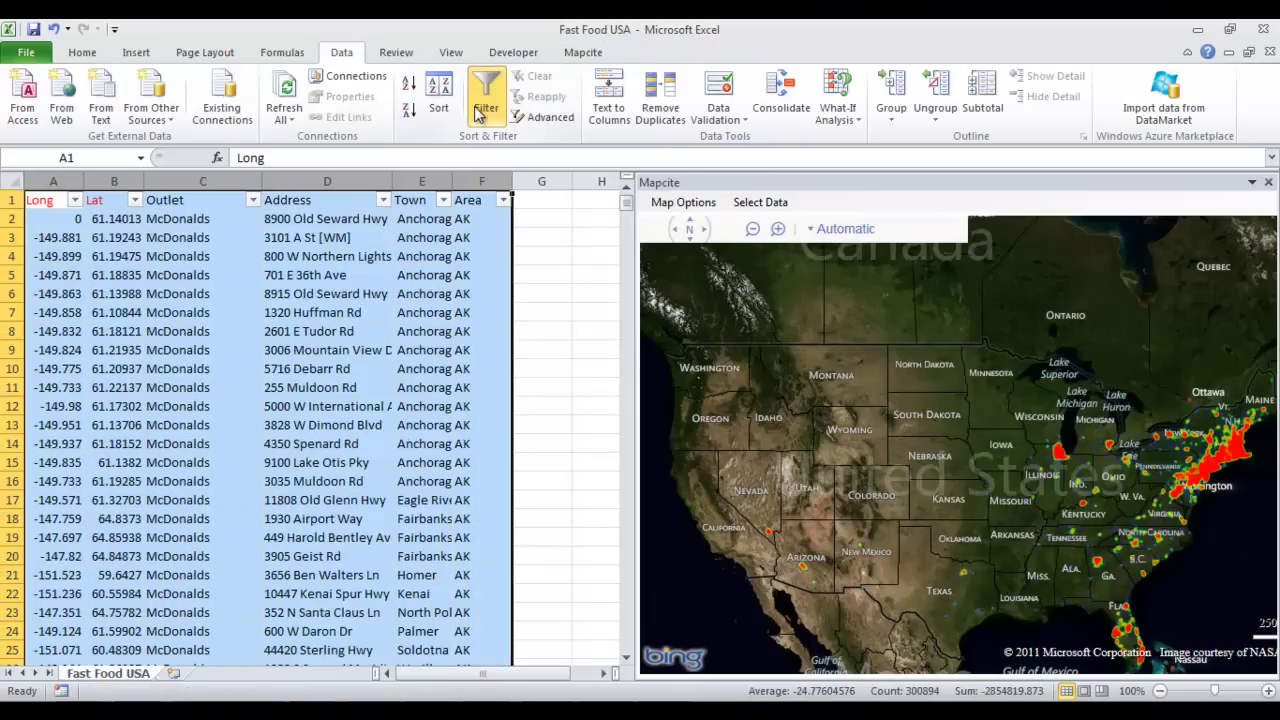
# Filter the Outlet column to McDonalds only and refresh the Mapcite heatmap
pyautogui.click(253, 200)
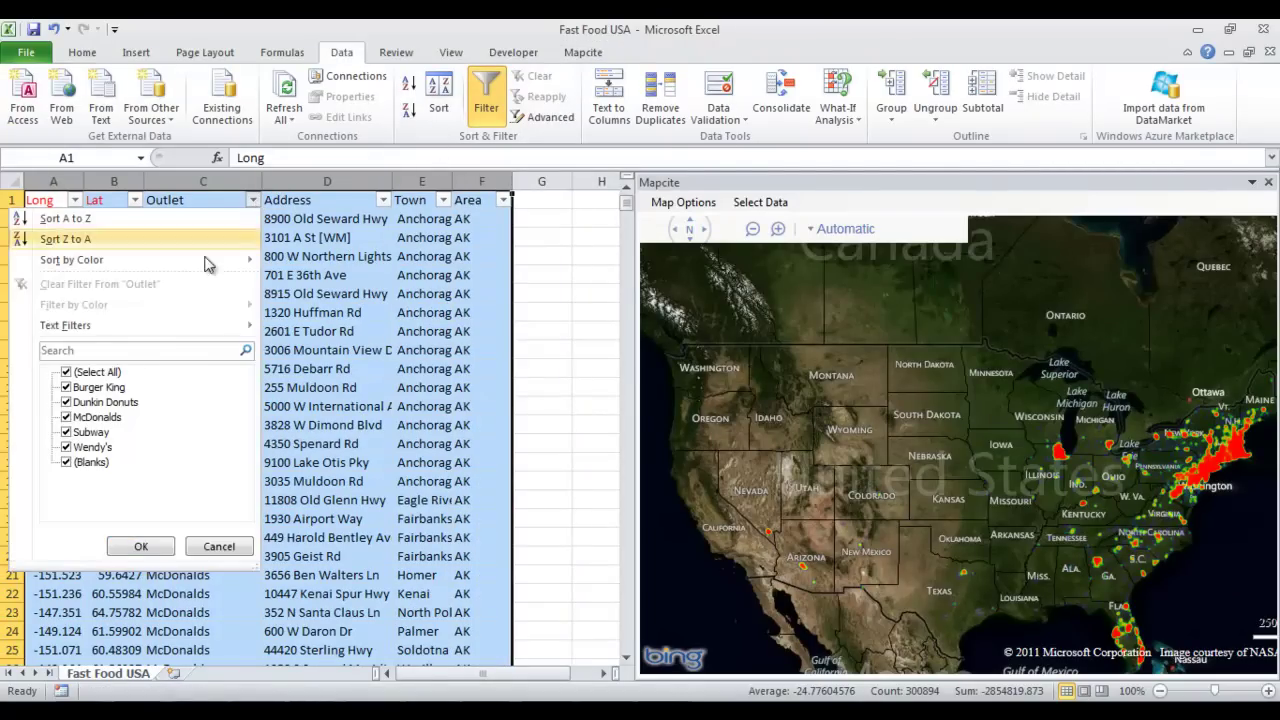
pyautogui.click(66, 372)
pyautogui.click(66, 417)
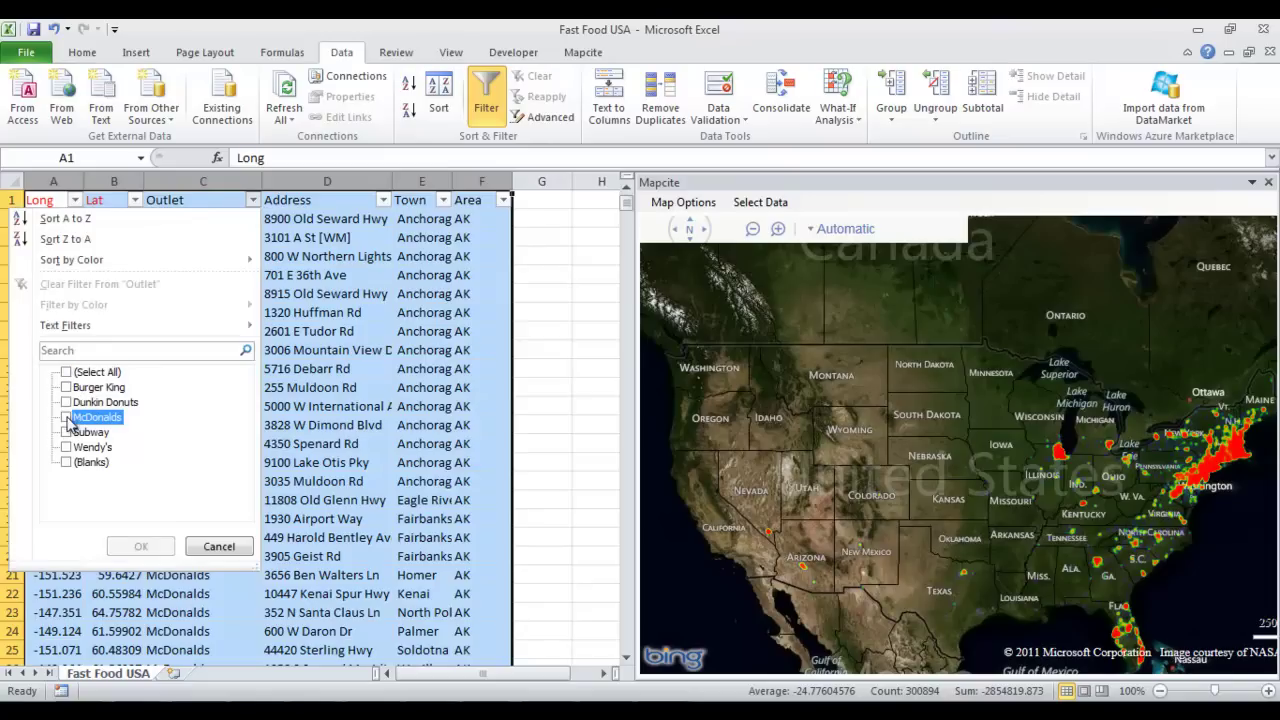
pyautogui.click(140, 546)
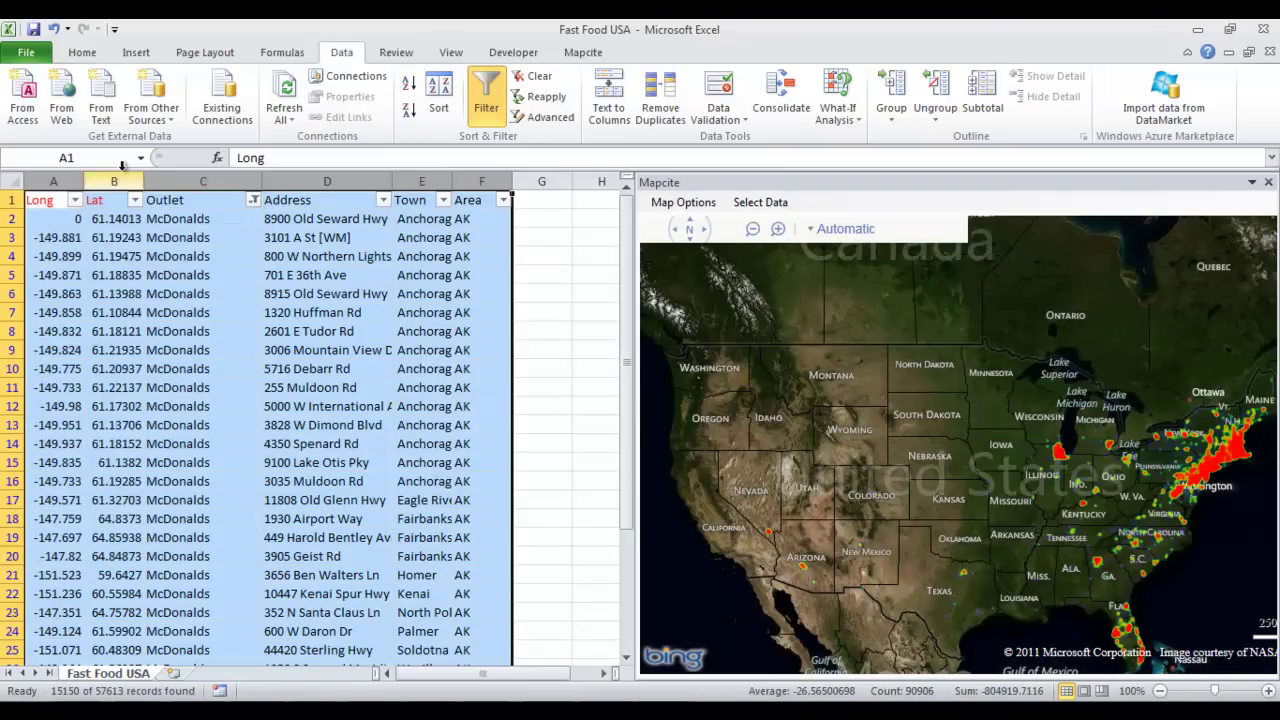
pyautogui.click(583, 55)
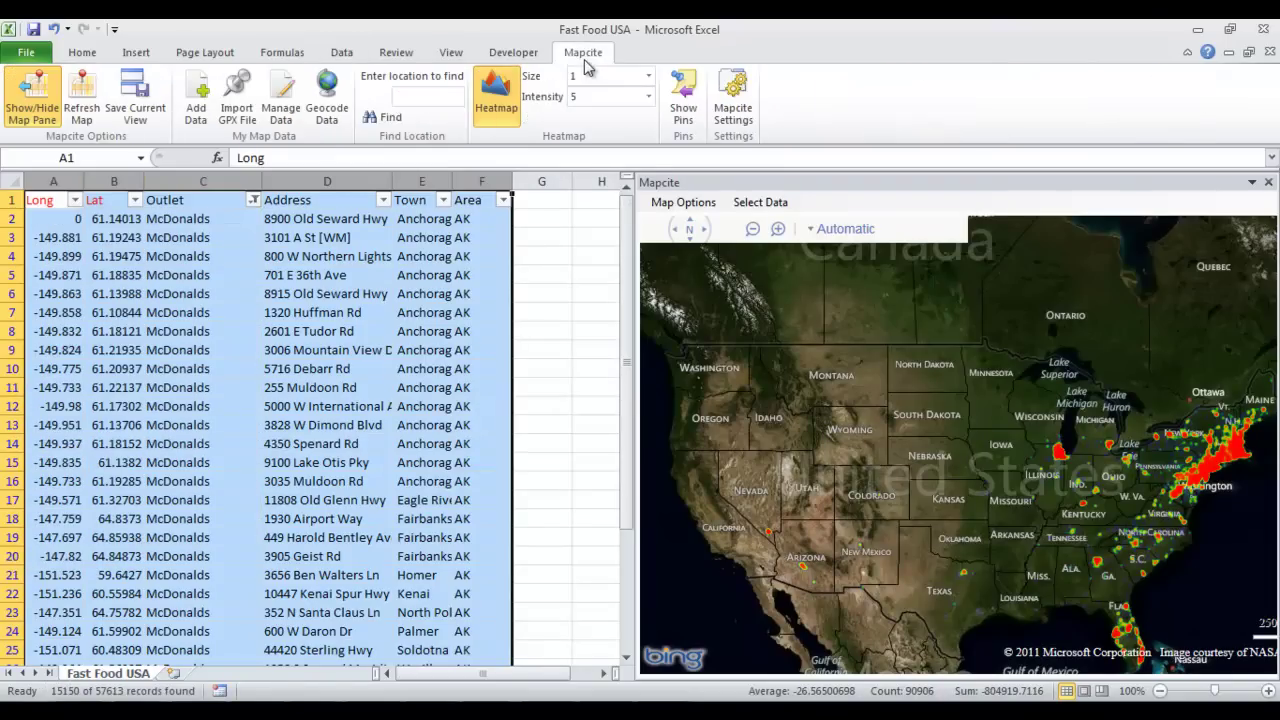
pyautogui.click(80, 112)
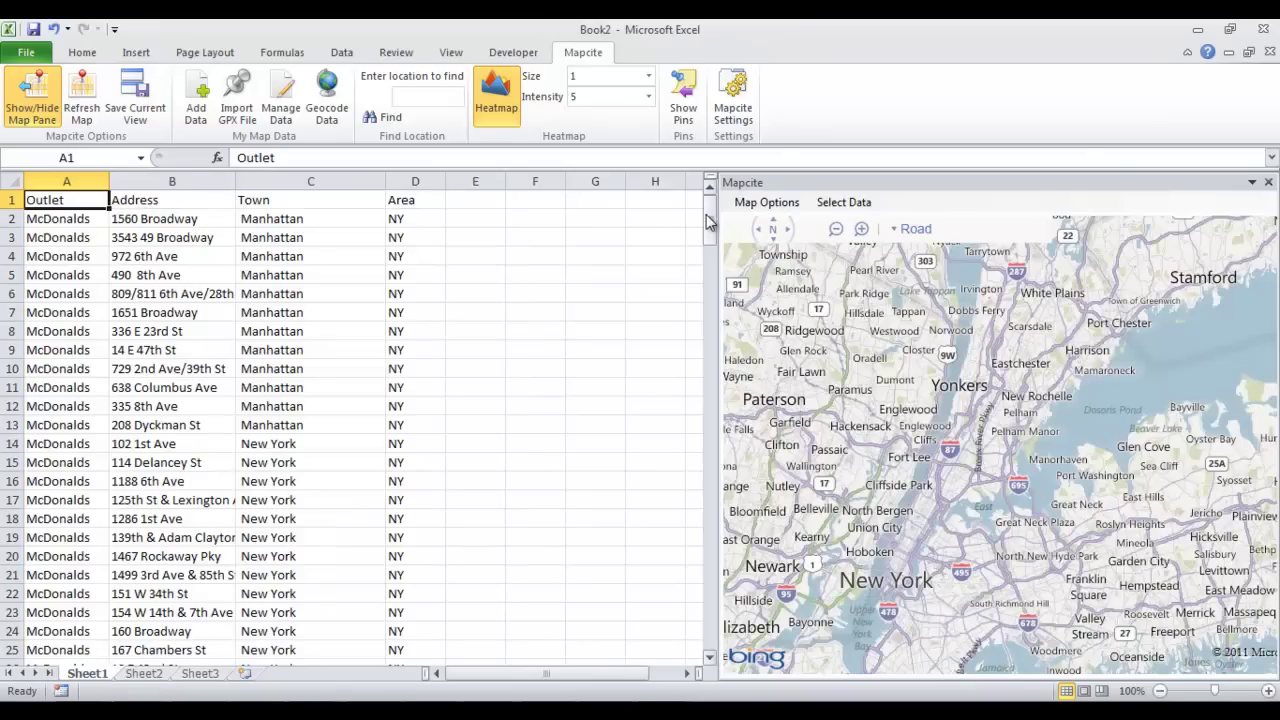
pyautogui.moveTo(706, 214); pyautogui.dragTo(711, 640)
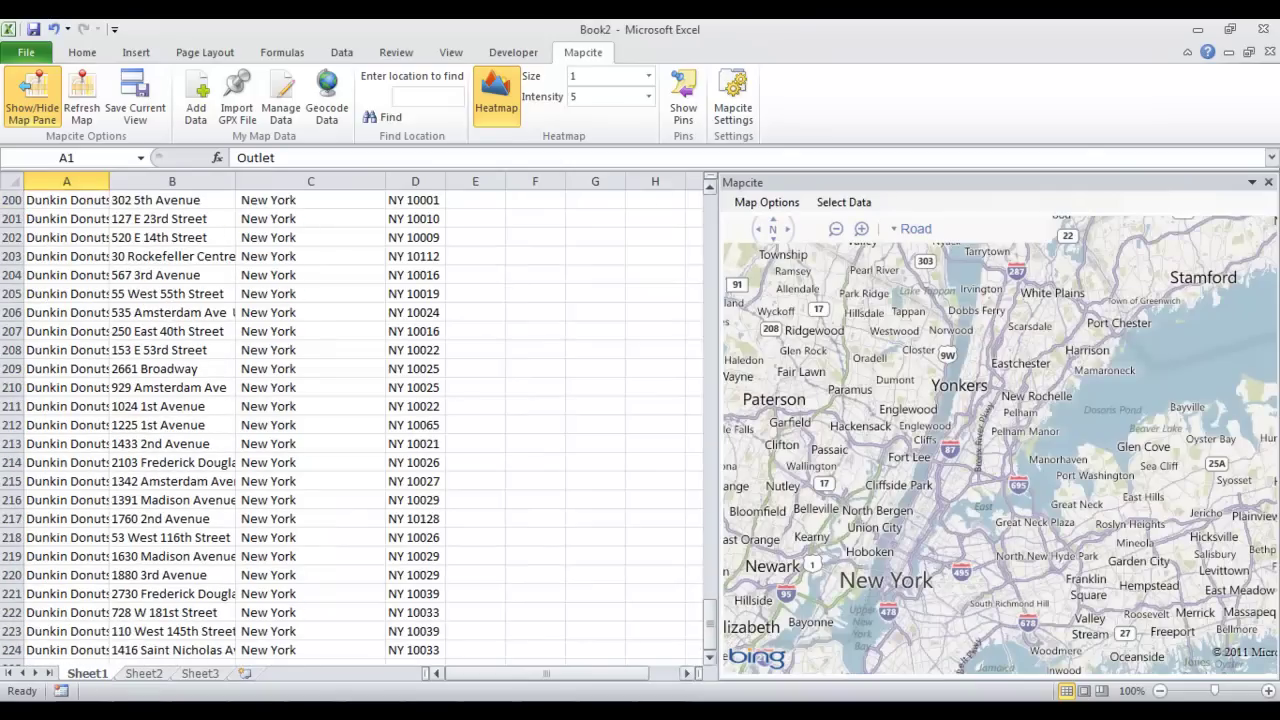
# Geocode columns A–D, mapping Street Address to Address, Locality to Town, Region to Area
pyautogui.keyDown('shift'); pyautogui.click(280, 650); pyautogui.keyUp('shift')
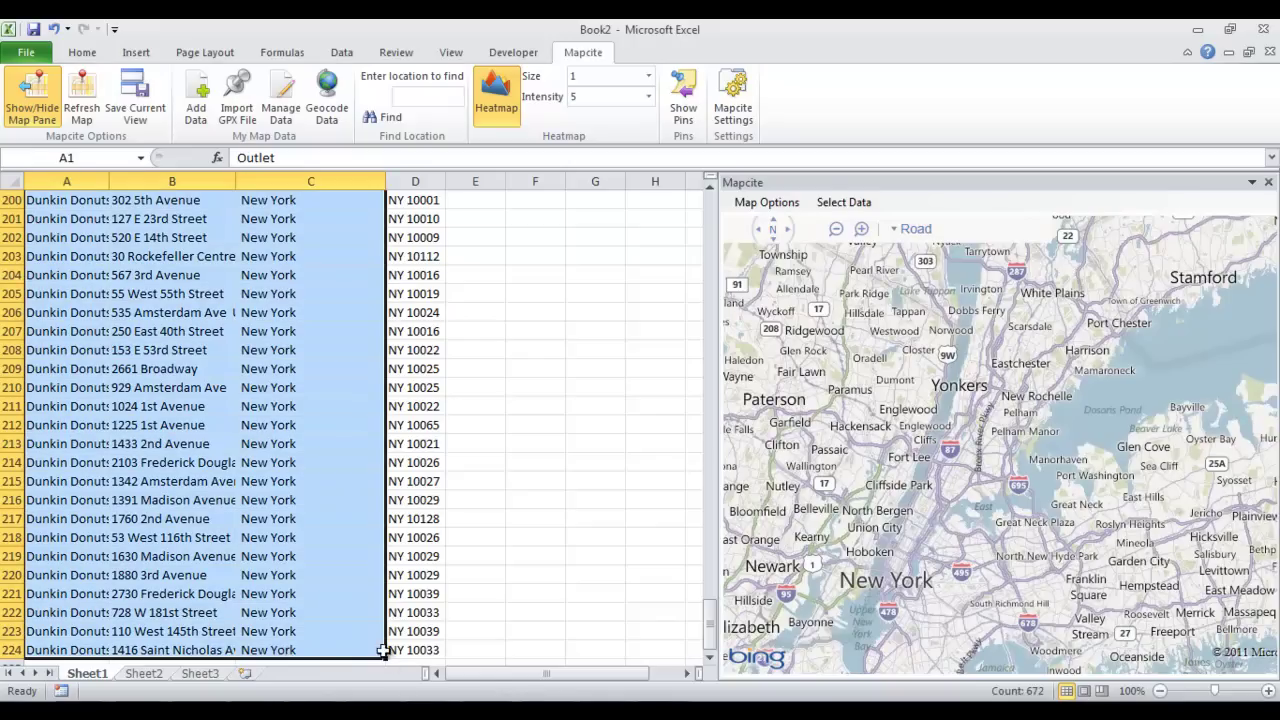
pyautogui.keyDown('shift'); pyautogui.click(424, 652); pyautogui.keyUp('shift')
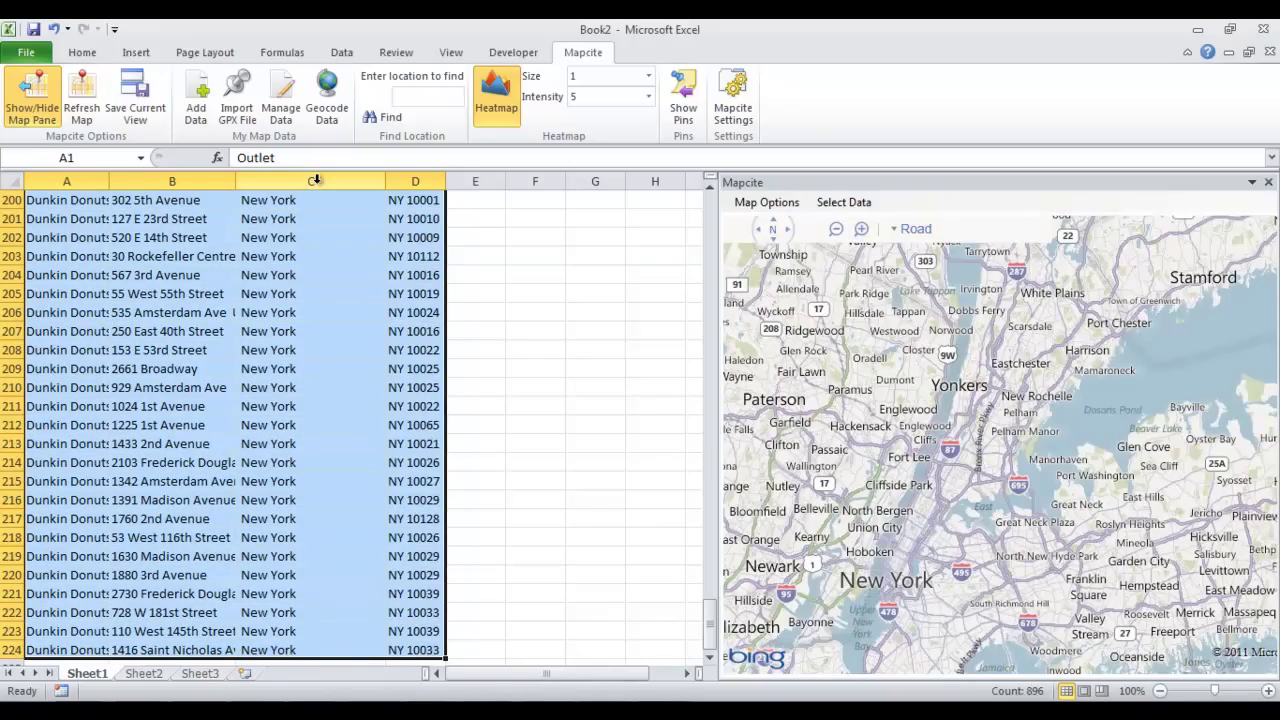
pyautogui.click(320, 118)
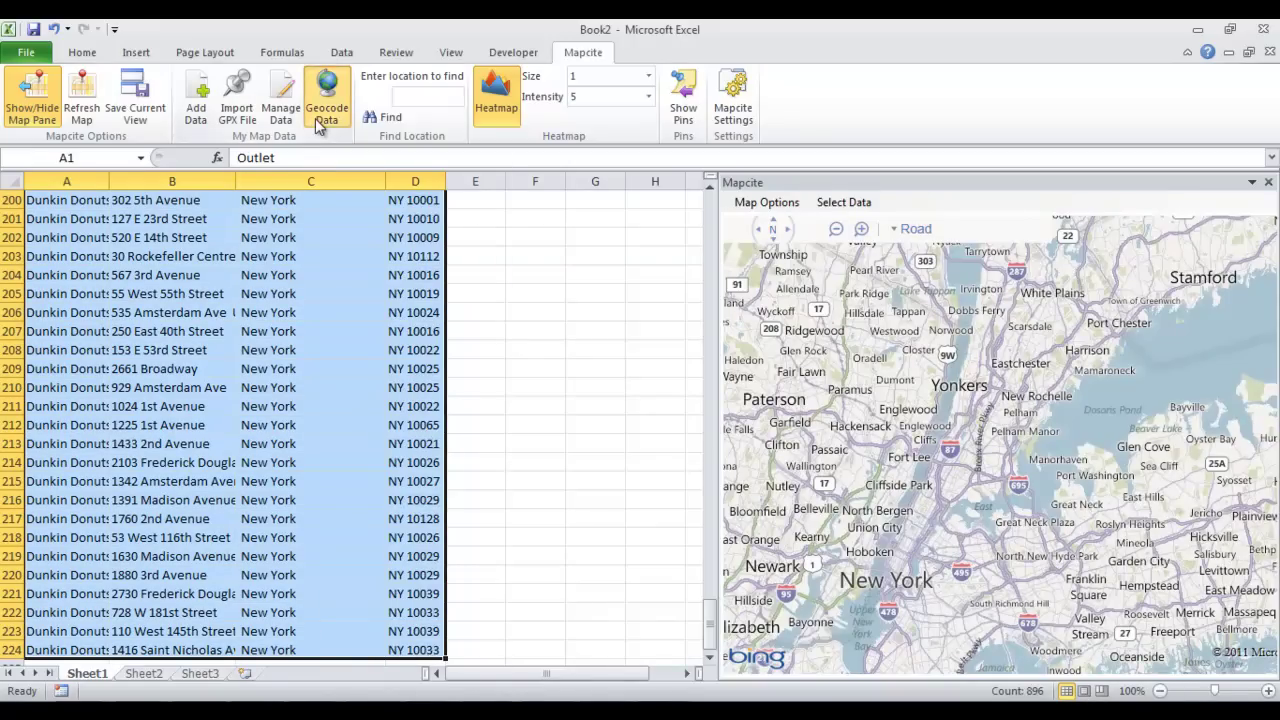
pyautogui.click(517, 355)
pyautogui.click(503, 379)
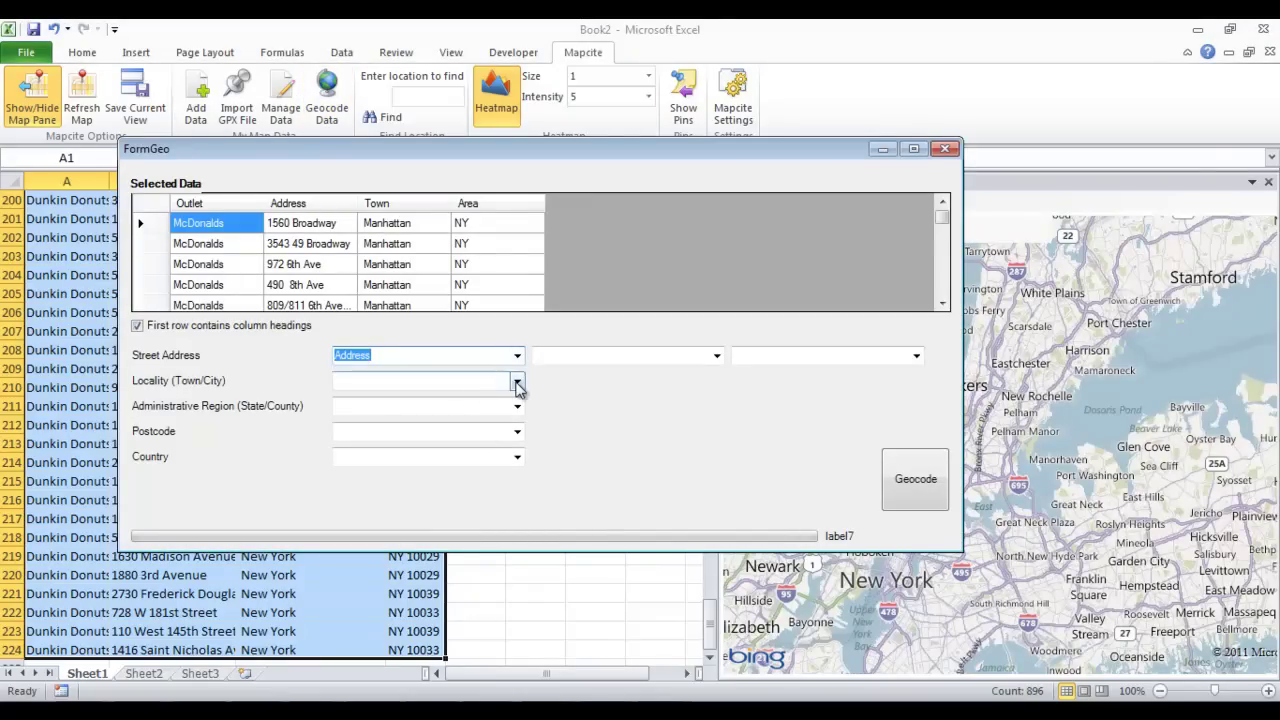
pyautogui.click(517, 383)
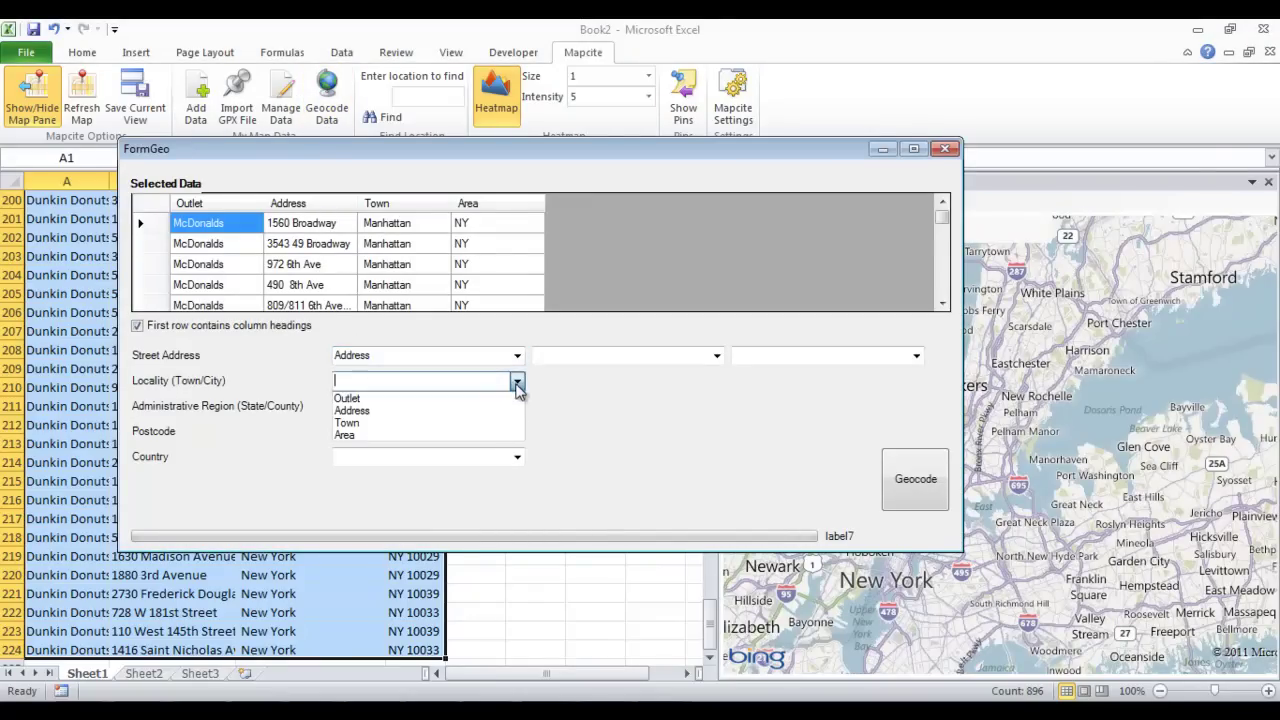
pyautogui.click(505, 431)
pyautogui.click(517, 407)
pyautogui.click(503, 460)
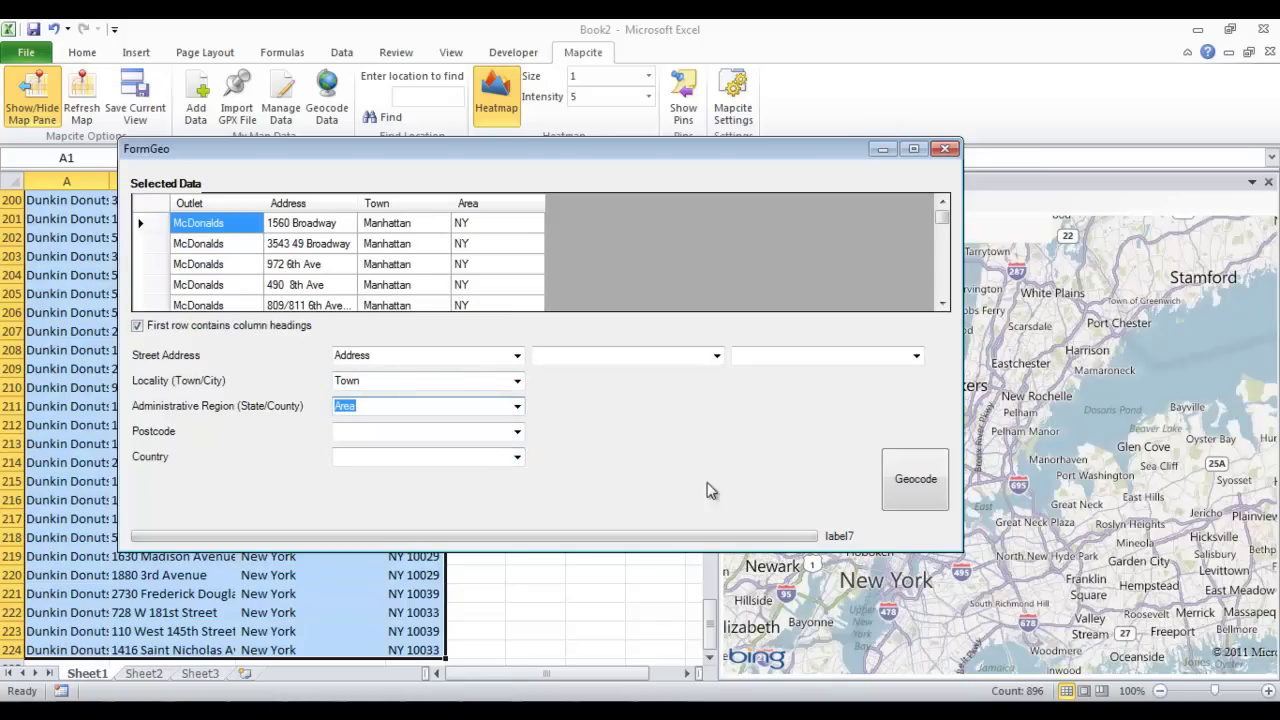
pyautogui.click(898, 487)
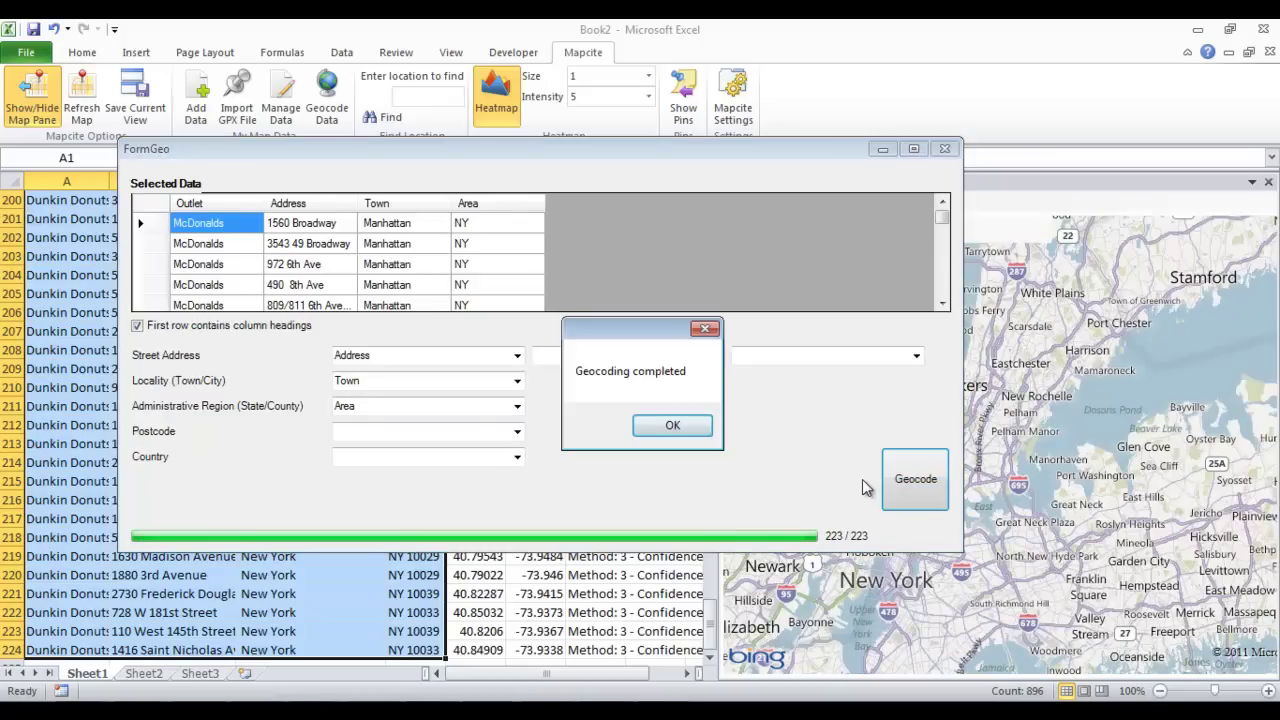
pyautogui.click(672, 425)
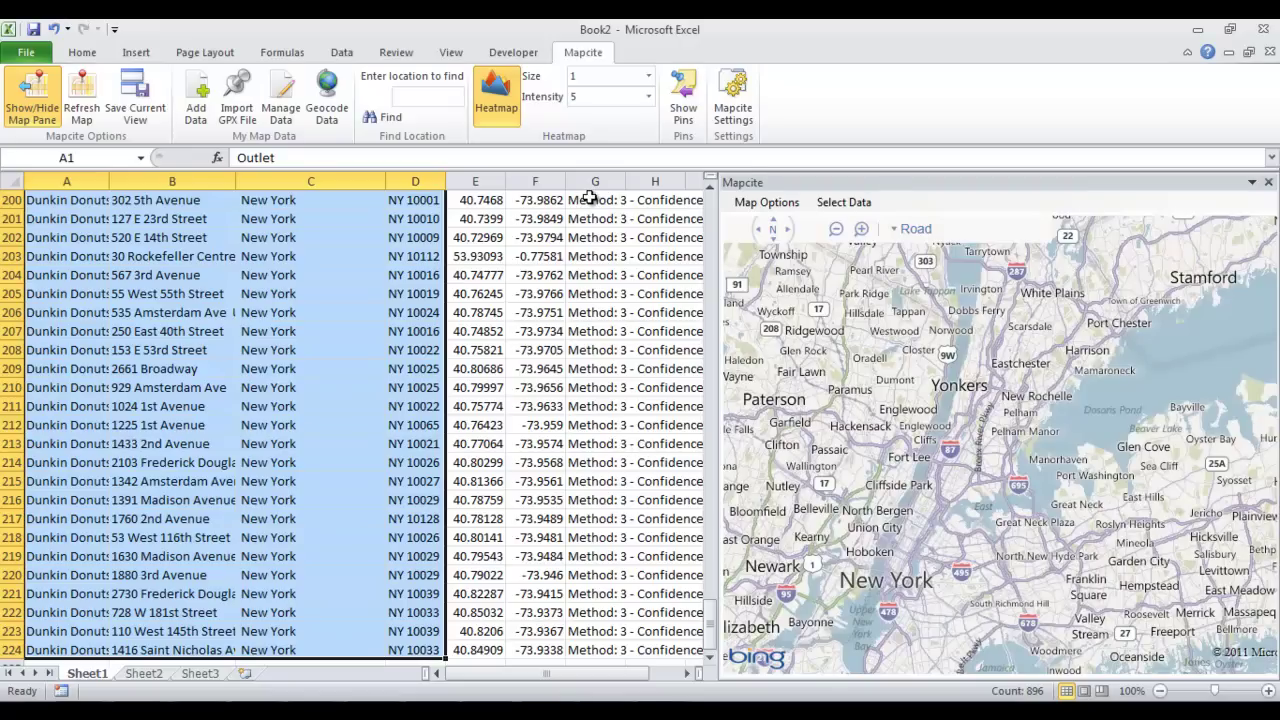
# Add columns A–F as dataset 'Outlet' using the Latitude and Longitude columns and red pins
pyautogui.keyDown('shift'); pyautogui.click(538, 651); pyautogui.keyUp('shift')
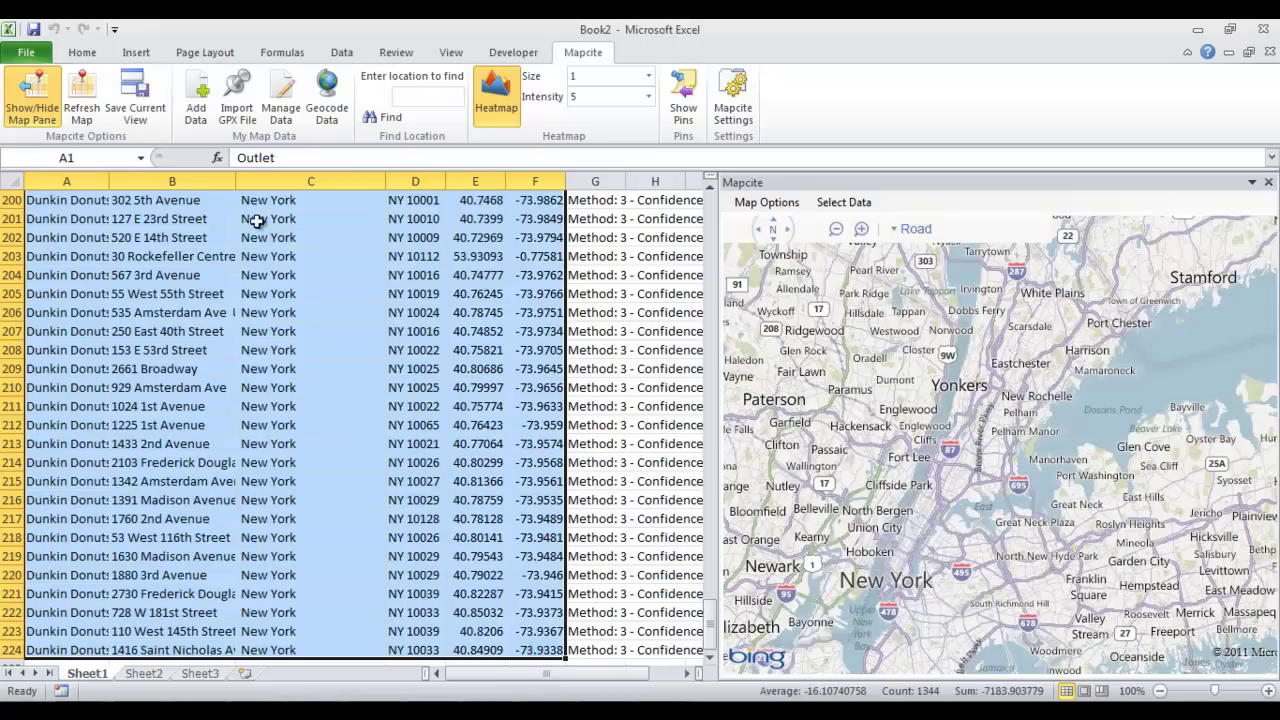
pyautogui.click(196, 118)
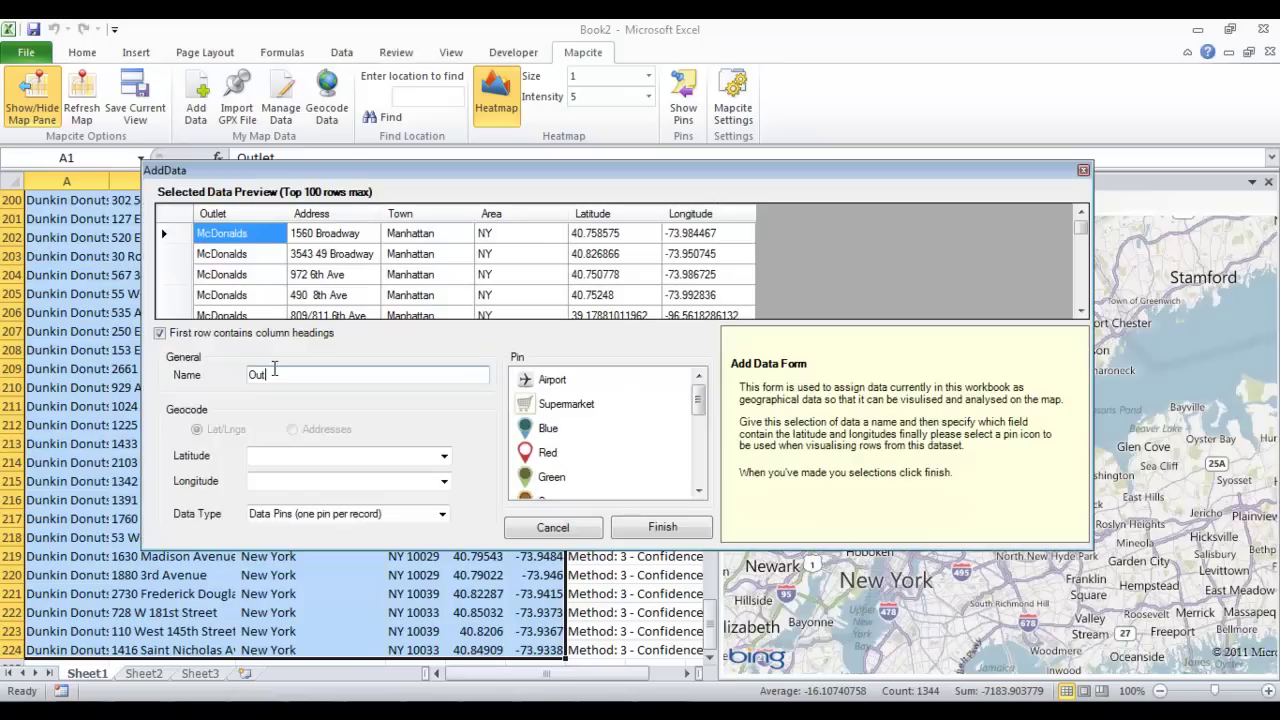
pyautogui.click(444, 456)
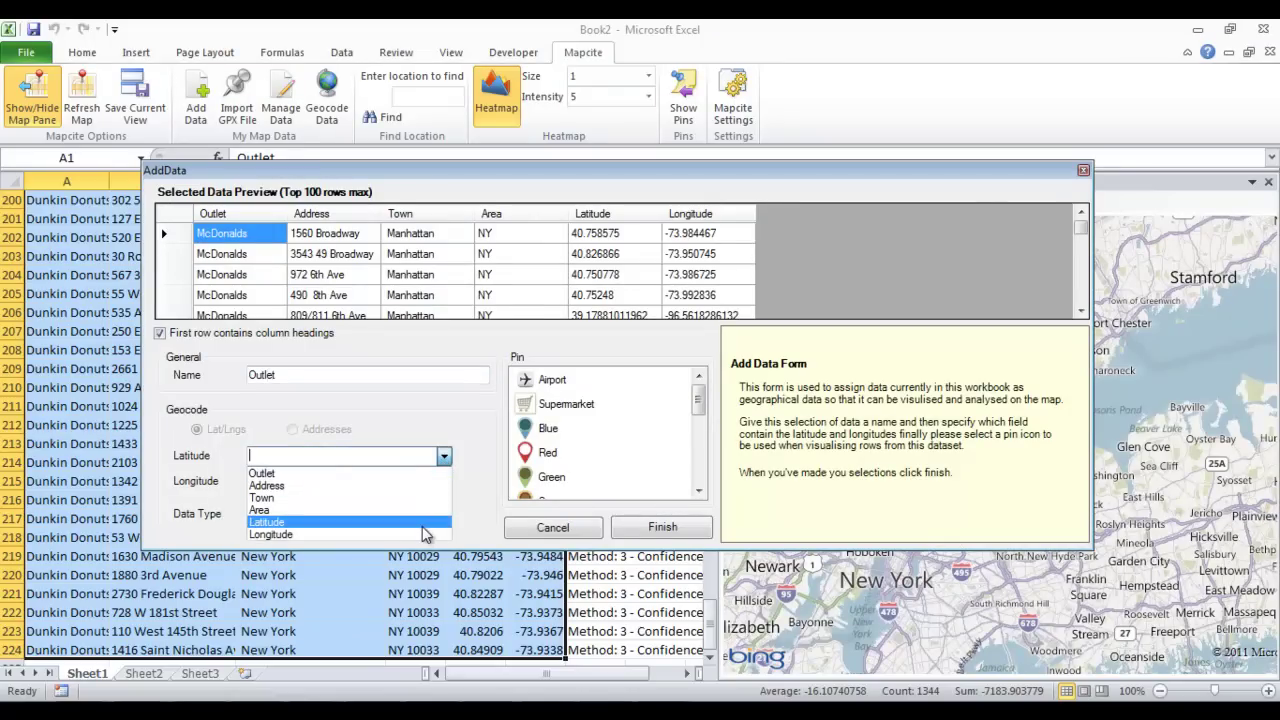
pyautogui.click(428, 522)
pyautogui.click(444, 481)
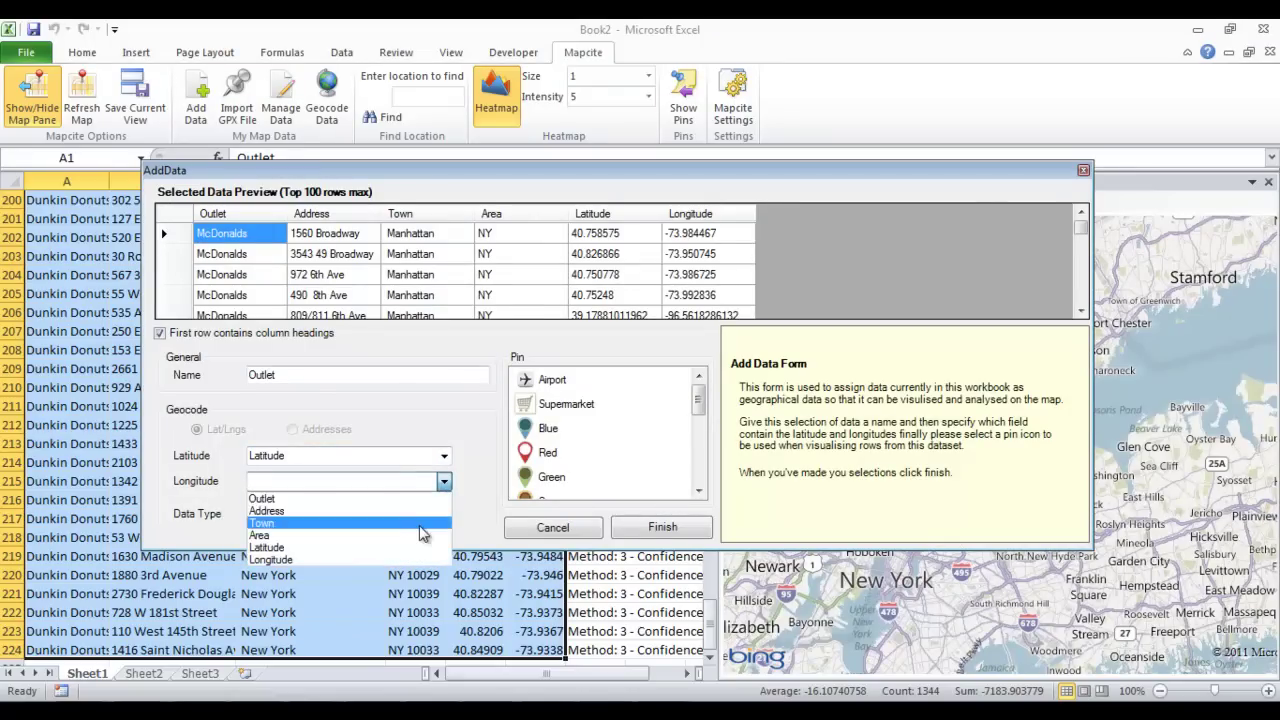
pyautogui.click(418, 558)
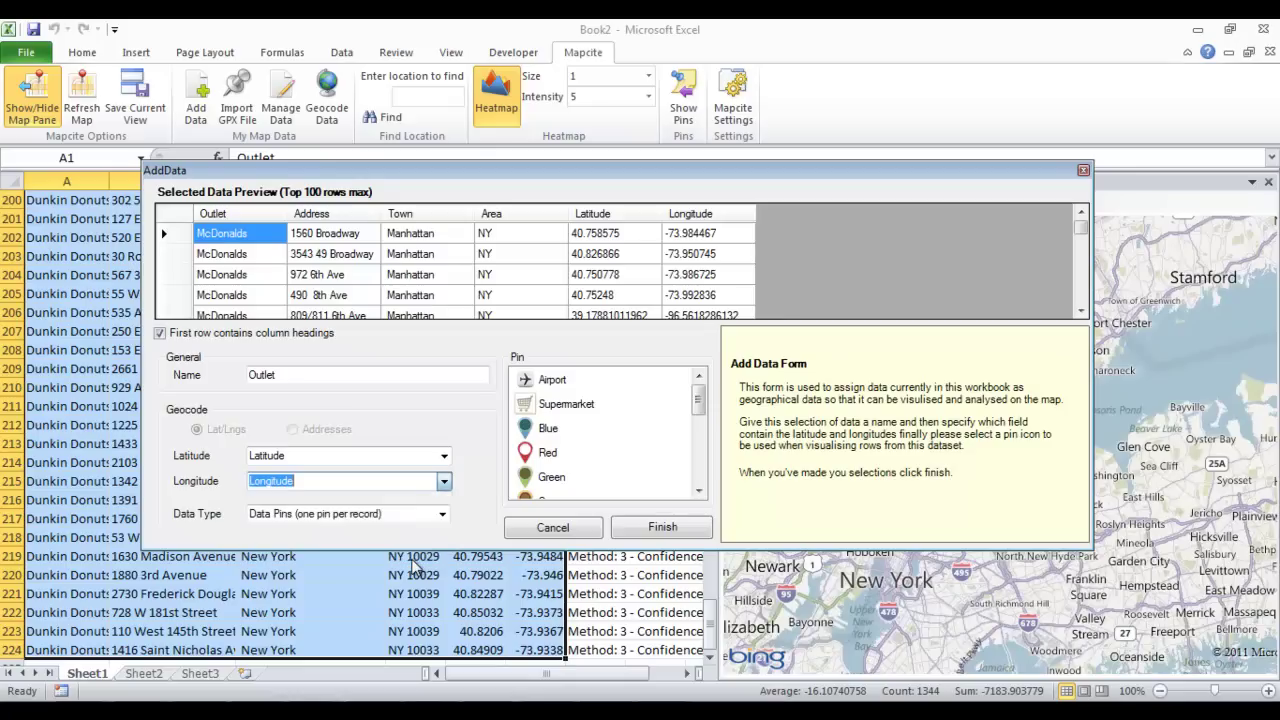
pyautogui.click(526, 456)
pyautogui.click(628, 530)
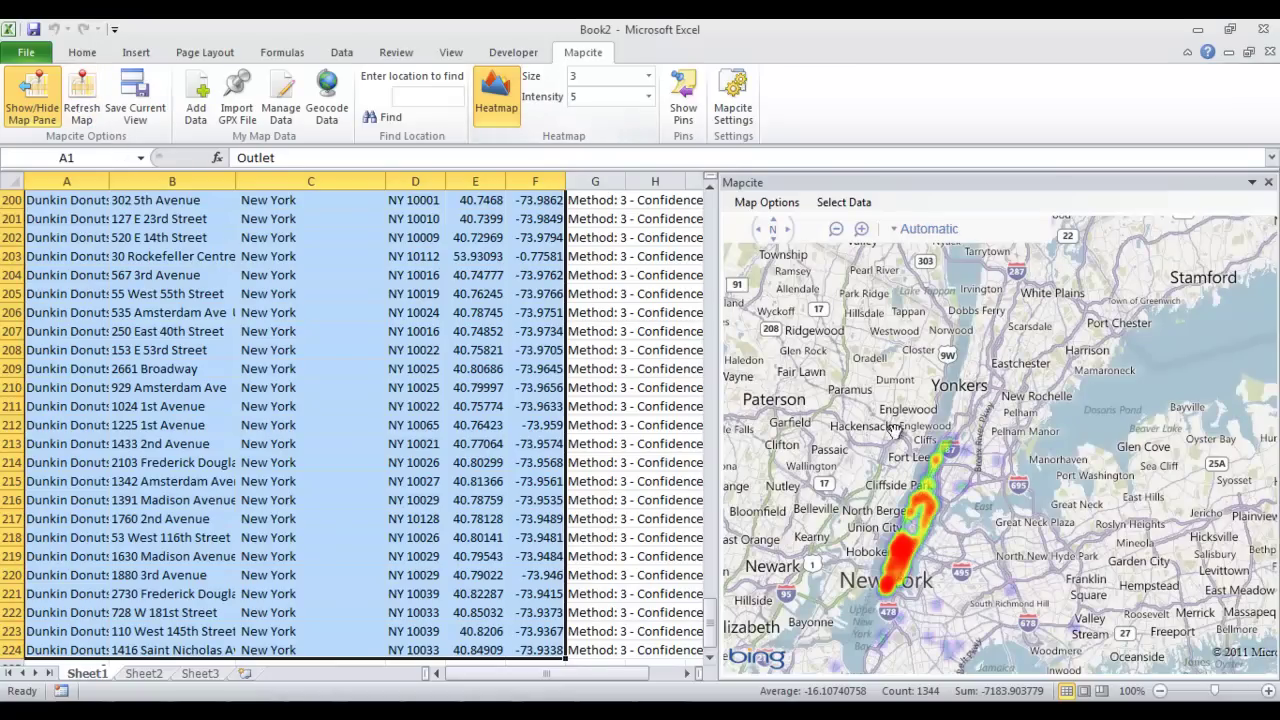
# Zoom into Manhattan and set the heatmap to size 4 and intensity 6
pyautogui.scroll(2, 942, 541)
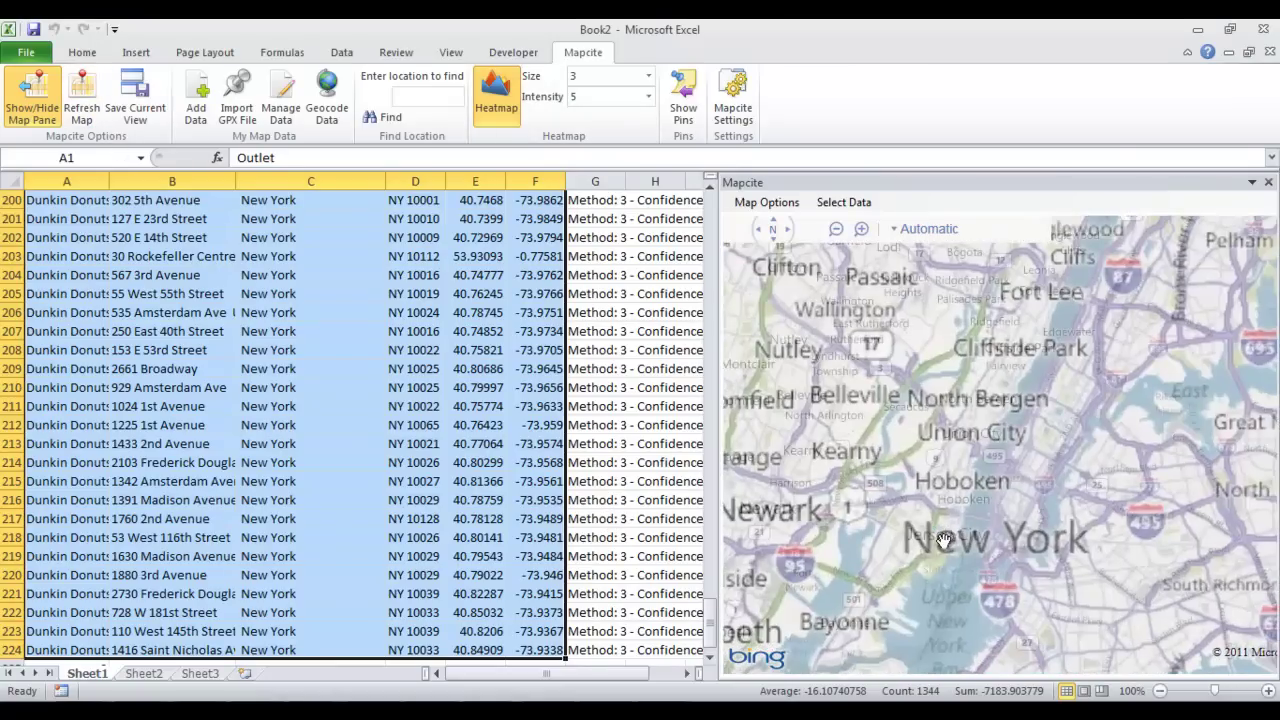
pyautogui.scroll(2, 1097, 513)
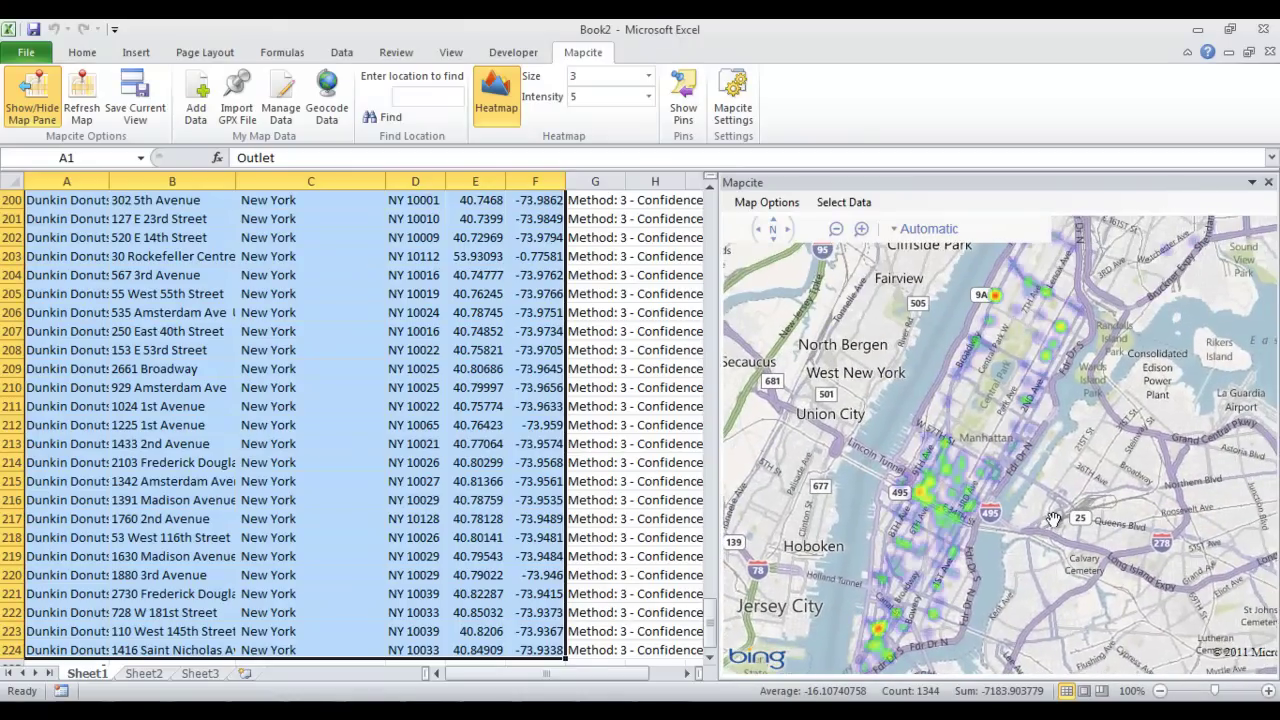
pyautogui.click(648, 85)
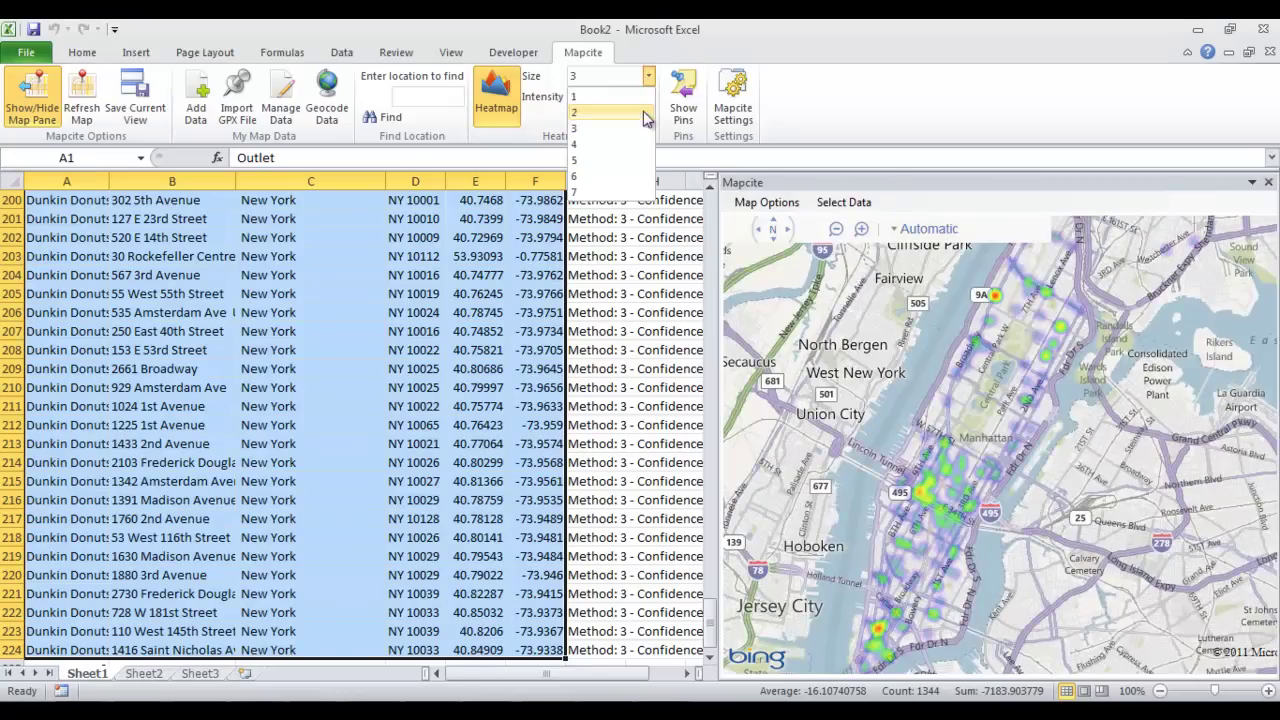
pyautogui.click(645, 150)
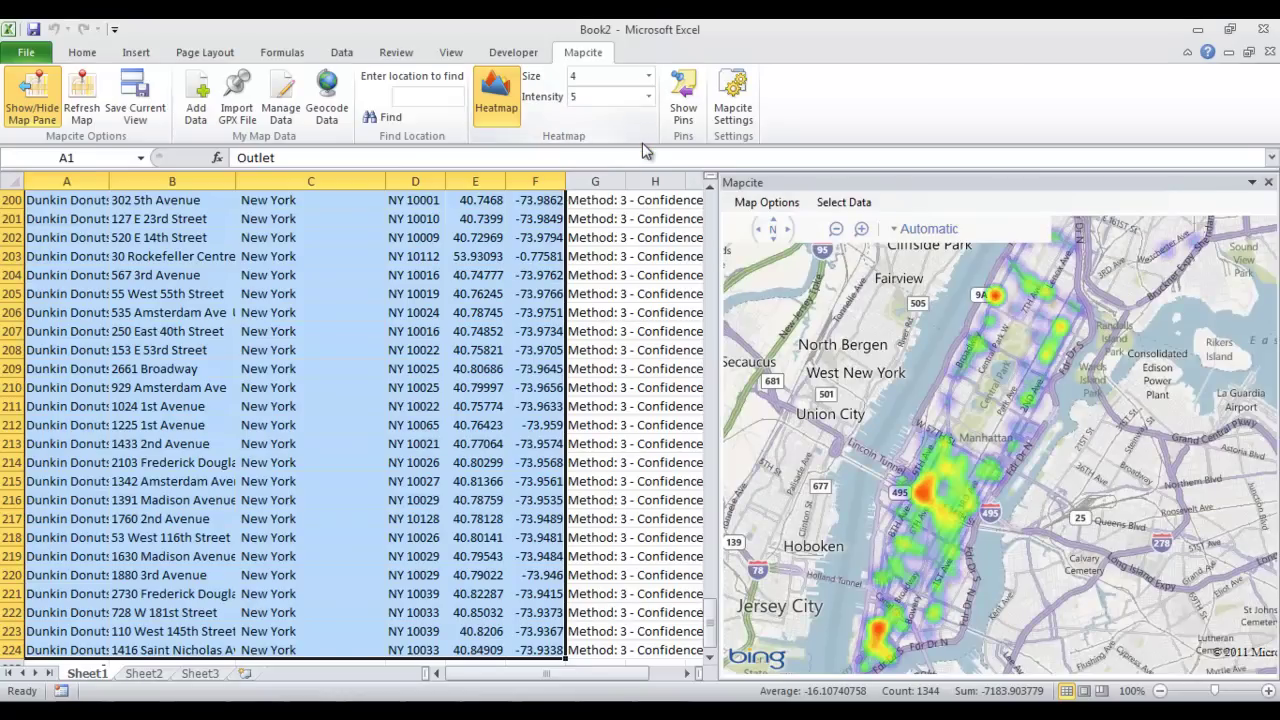
pyautogui.click(648, 96)
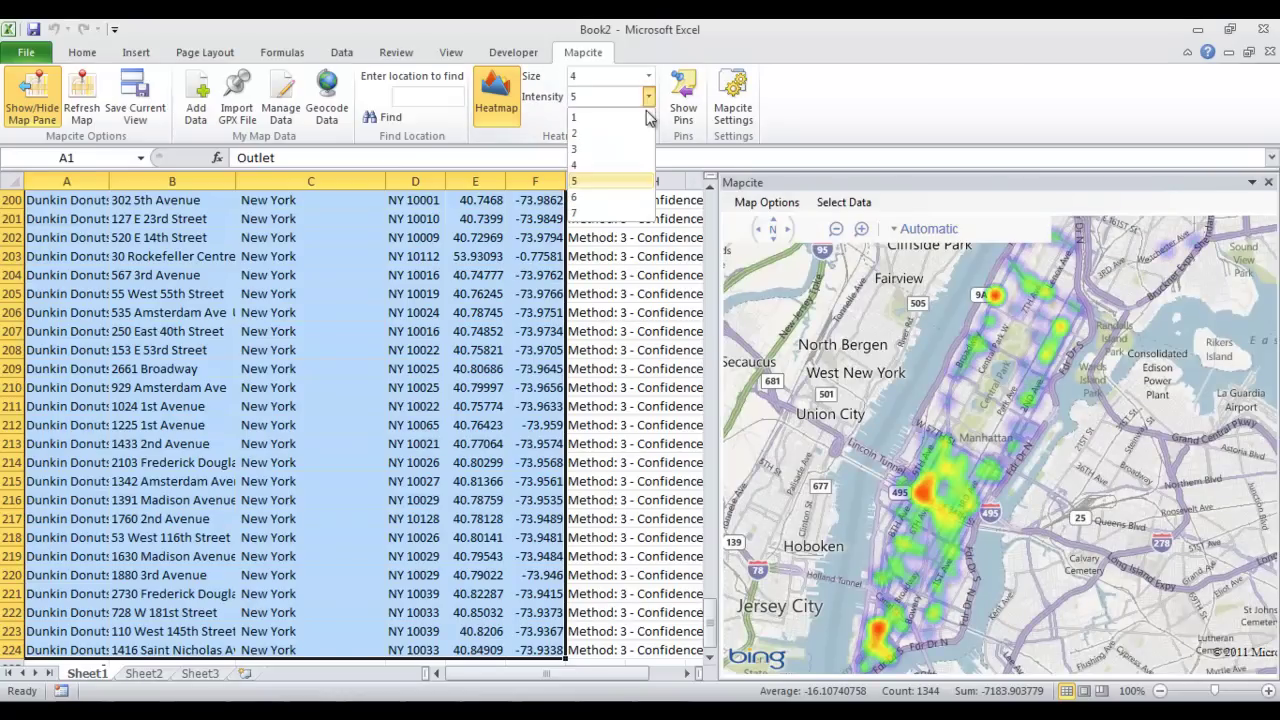
pyautogui.click(628, 198)
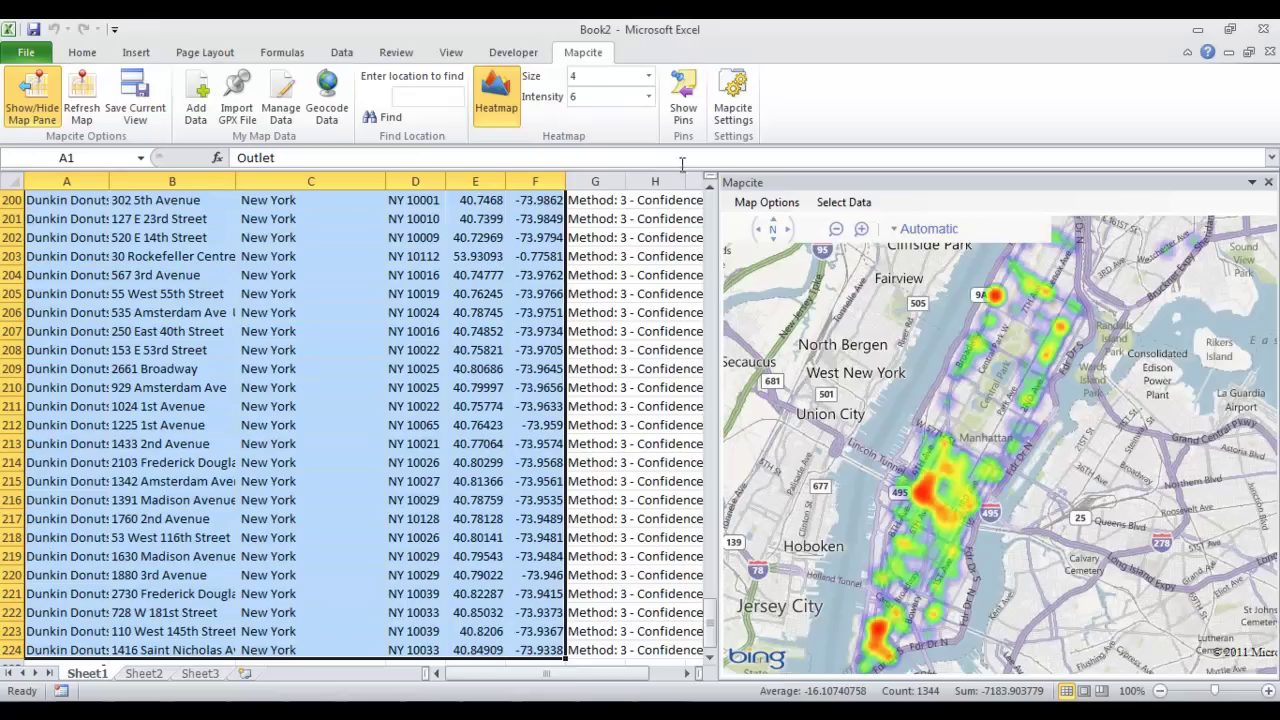
# Show outlets as unclustered individual pins and jump to two pins' spreadsheet rows
pyautogui.click(686, 127)
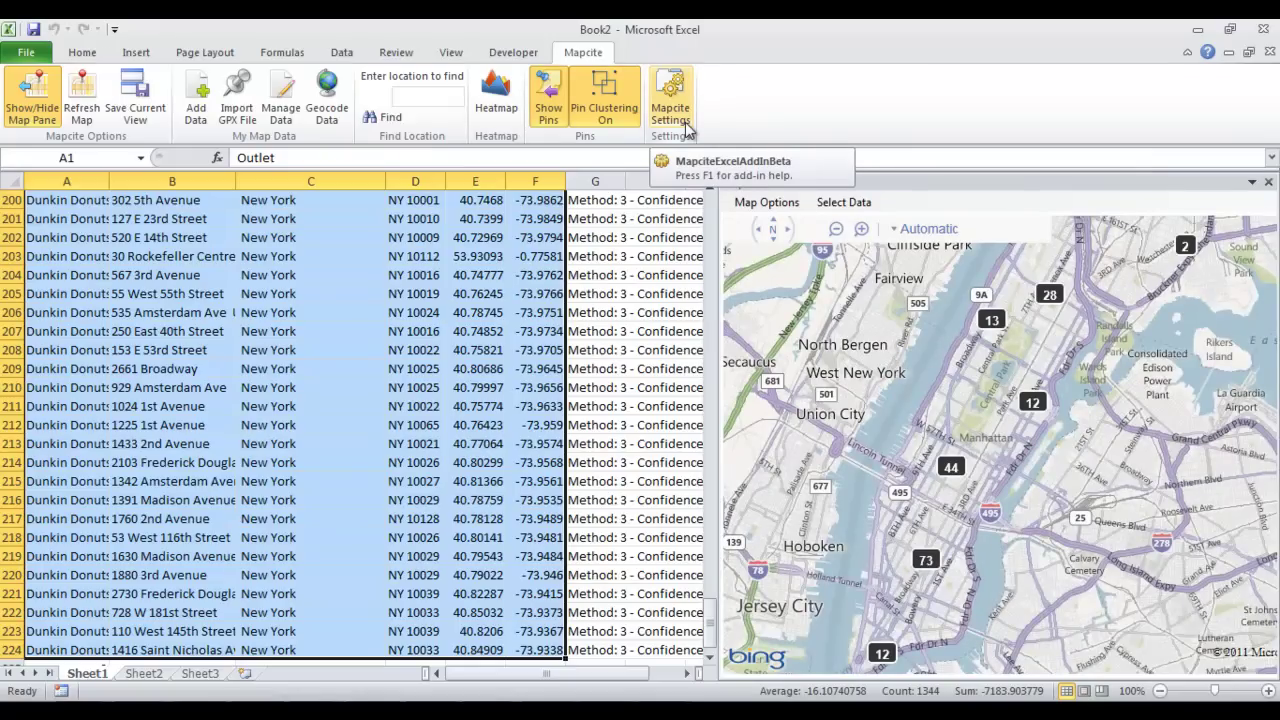
pyautogui.click(620, 125)
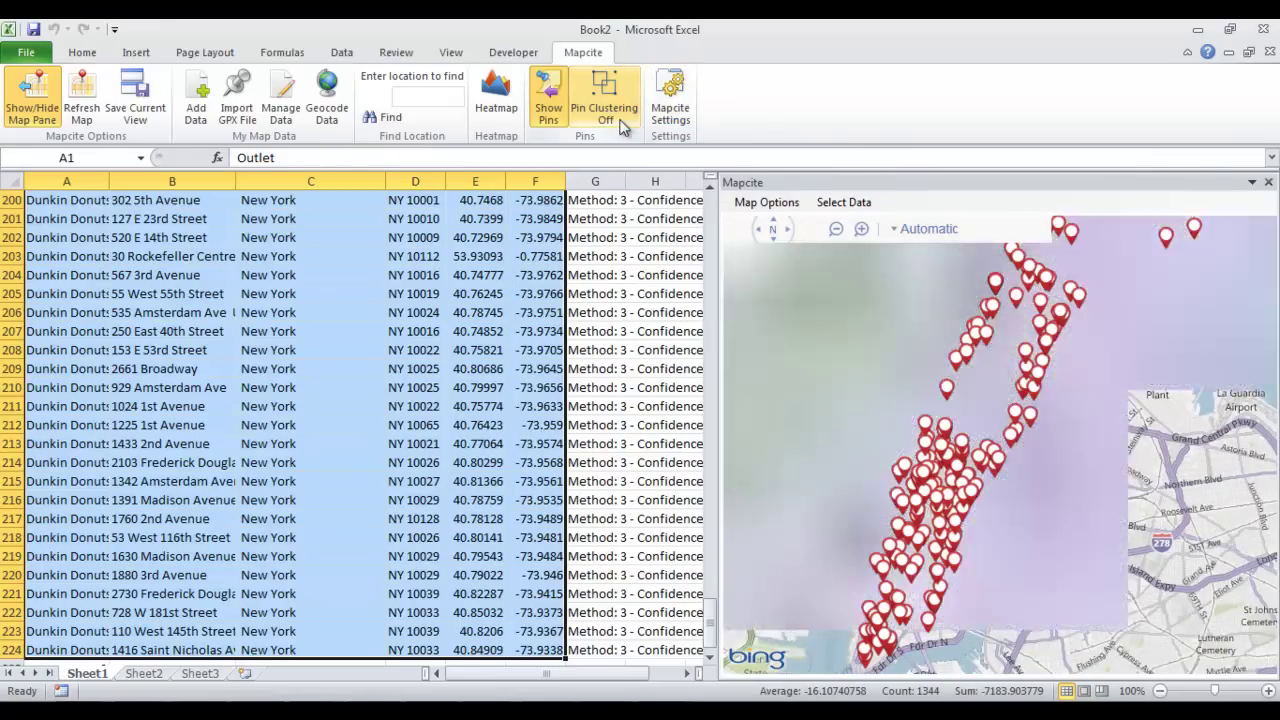
pyautogui.click(901, 467)
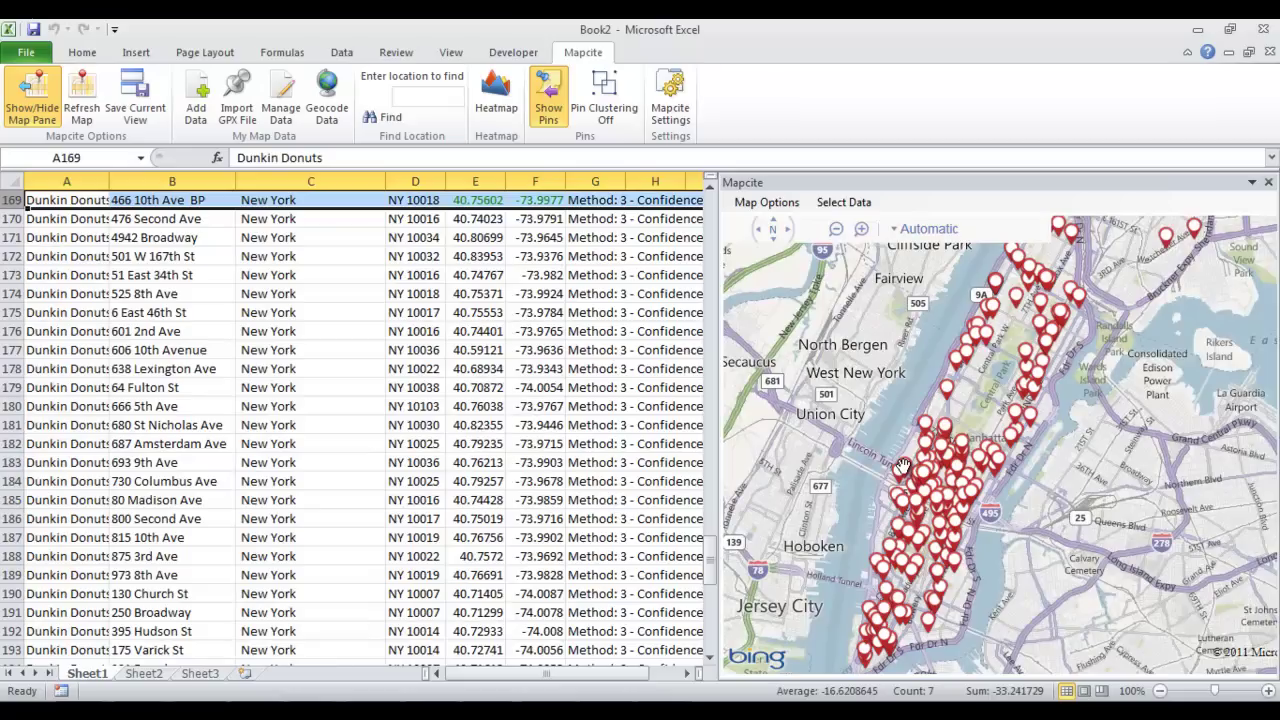
pyautogui.click(997, 463)
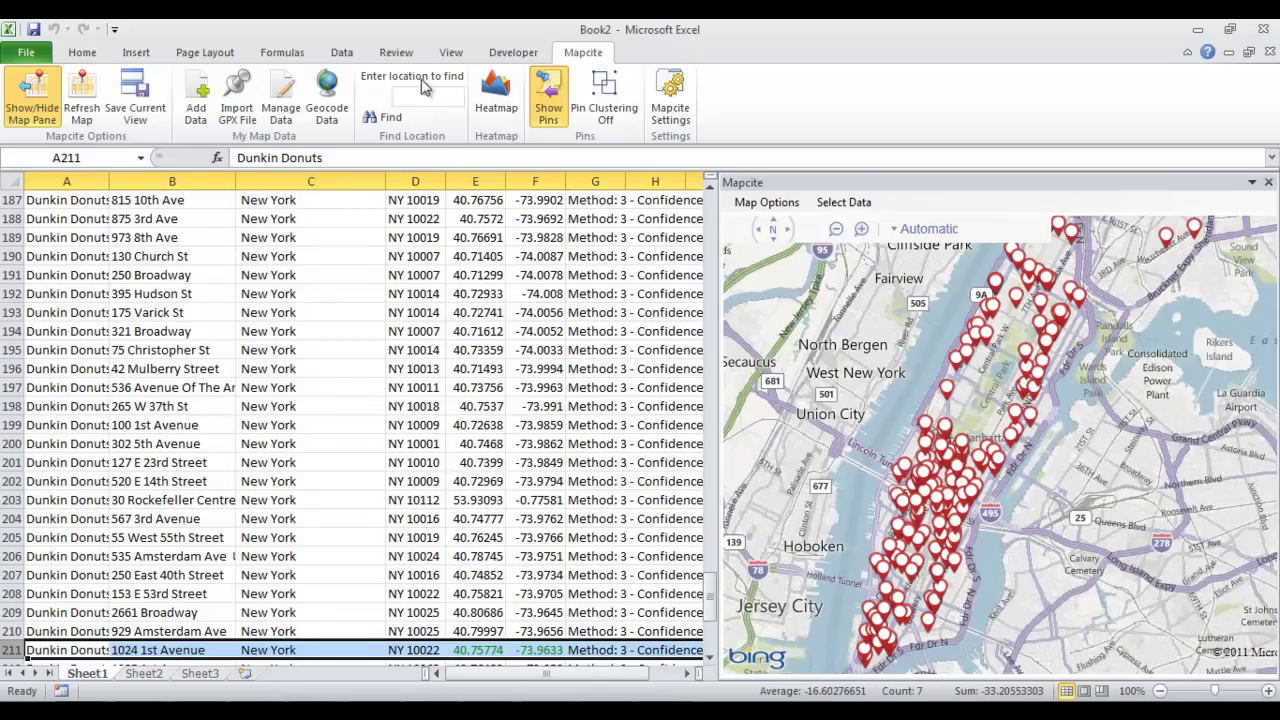
pyautogui.click(341, 52)
# Filter the Outlet column to Burger King and McDonalds, then refresh the Mapcite map
pyautogui.click(484, 112)
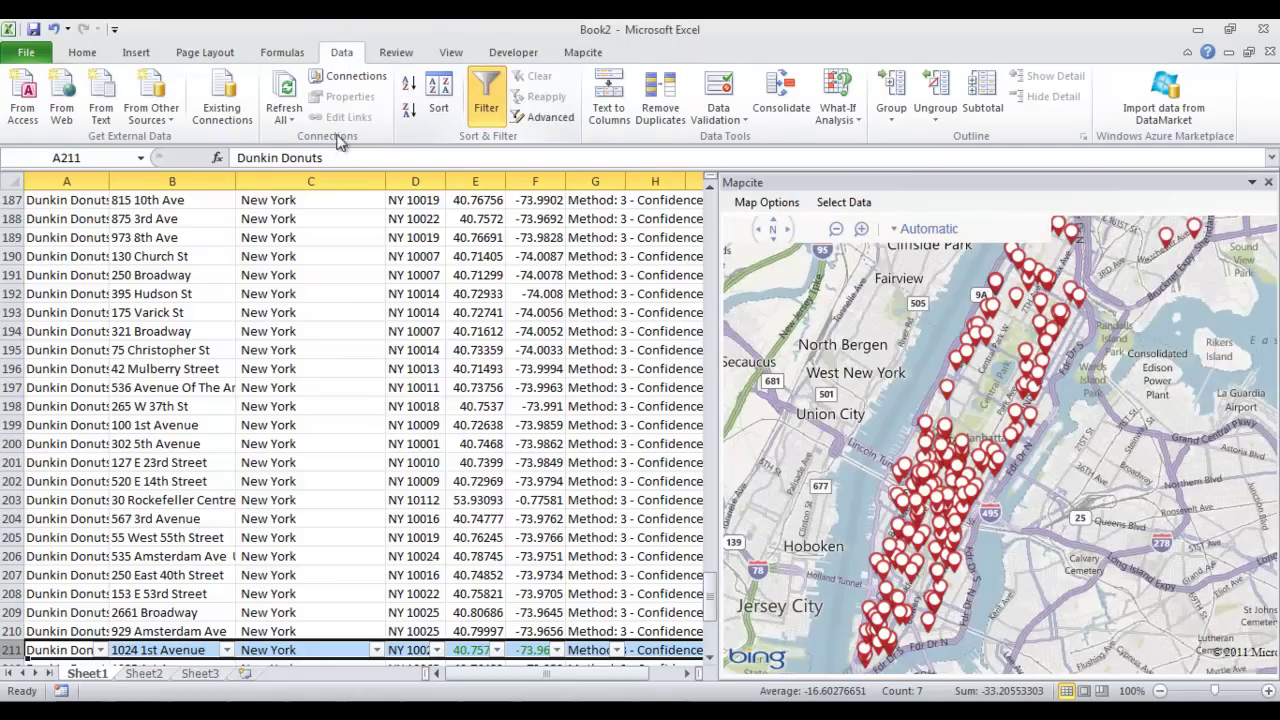
pyautogui.click(83, 181)
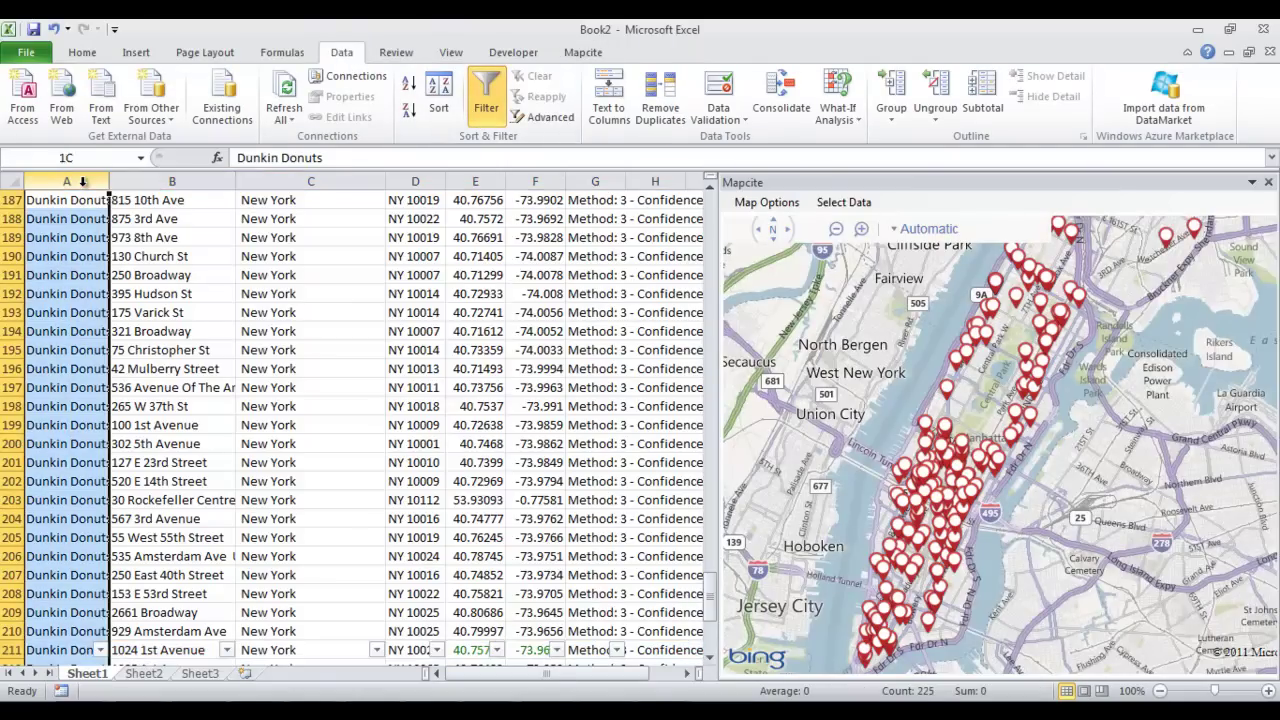
pyautogui.click(484, 107)
pyautogui.click(484, 107)
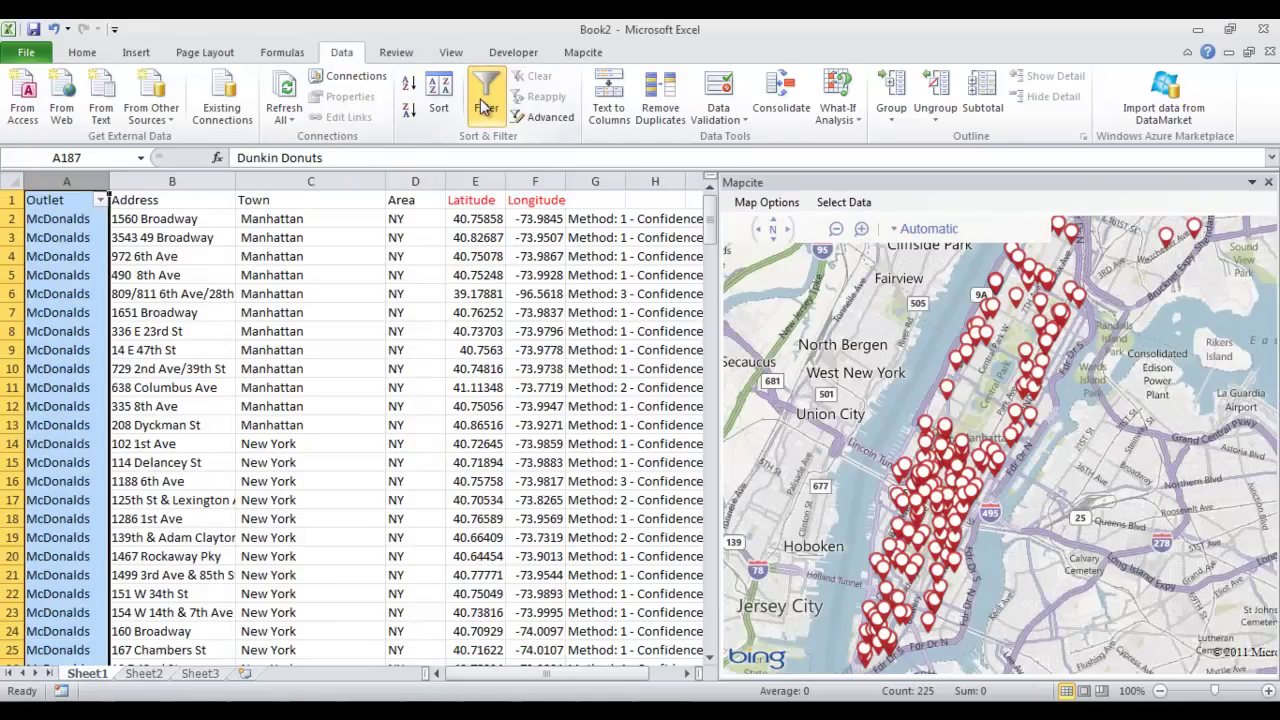
pyautogui.click(100, 200)
pyautogui.click(57, 372)
pyautogui.click(57, 402)
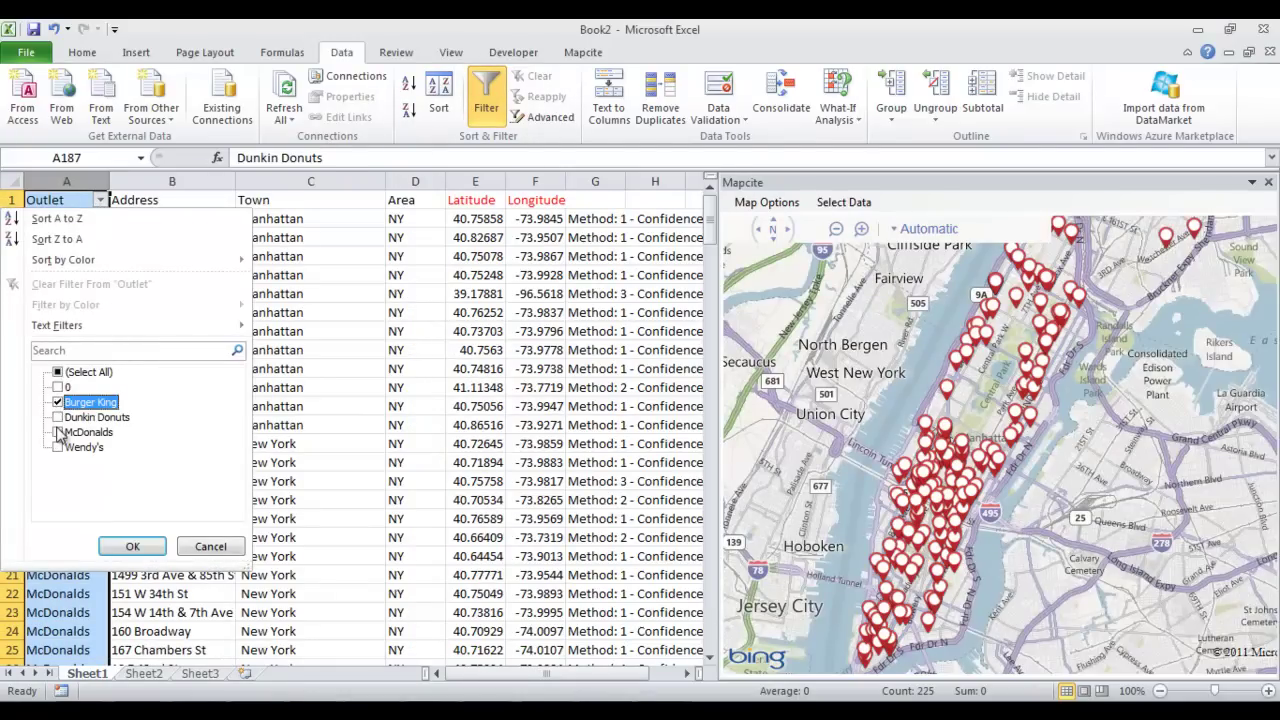
pyautogui.click(58, 434)
pyautogui.click(132, 546)
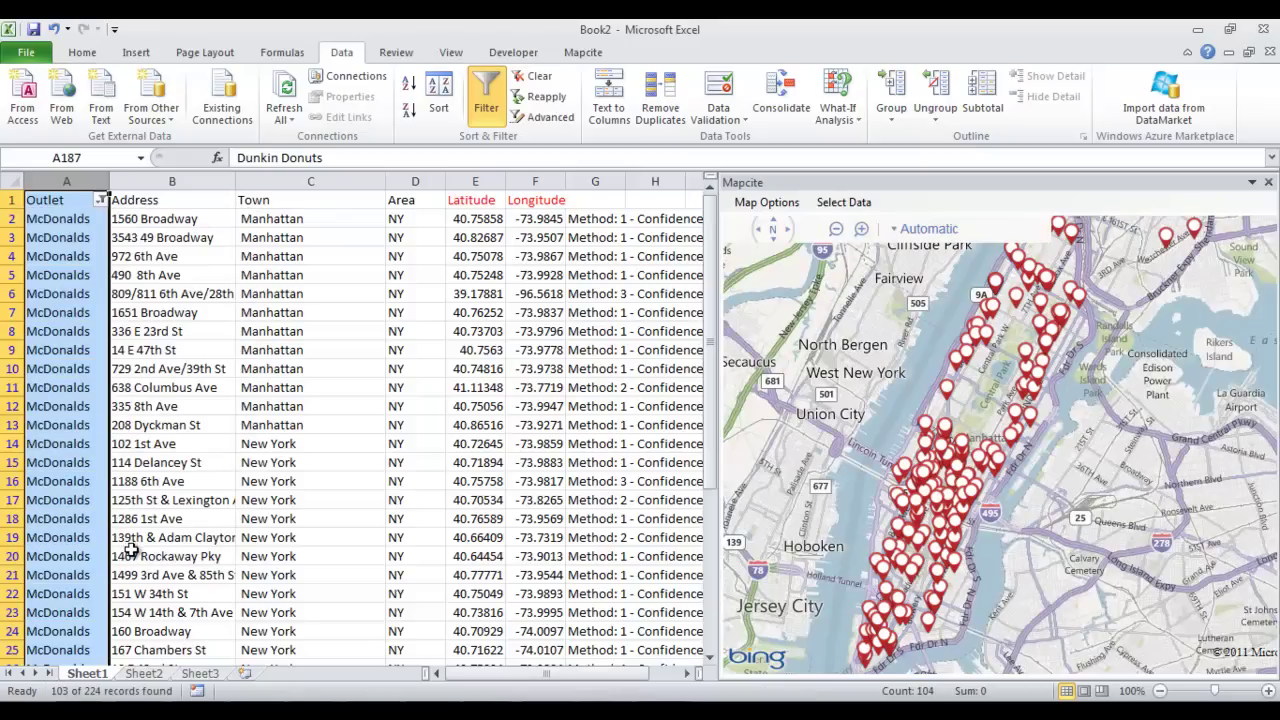
pyautogui.click(584, 55)
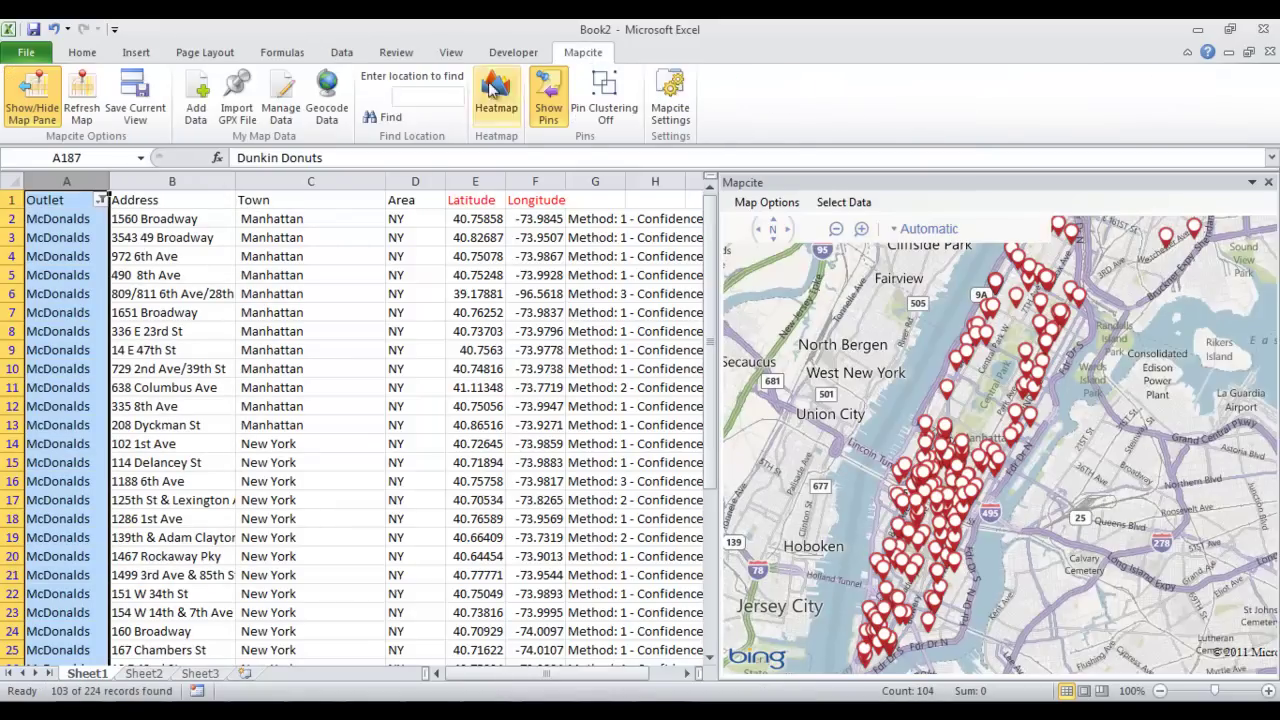
pyautogui.click(89, 117)
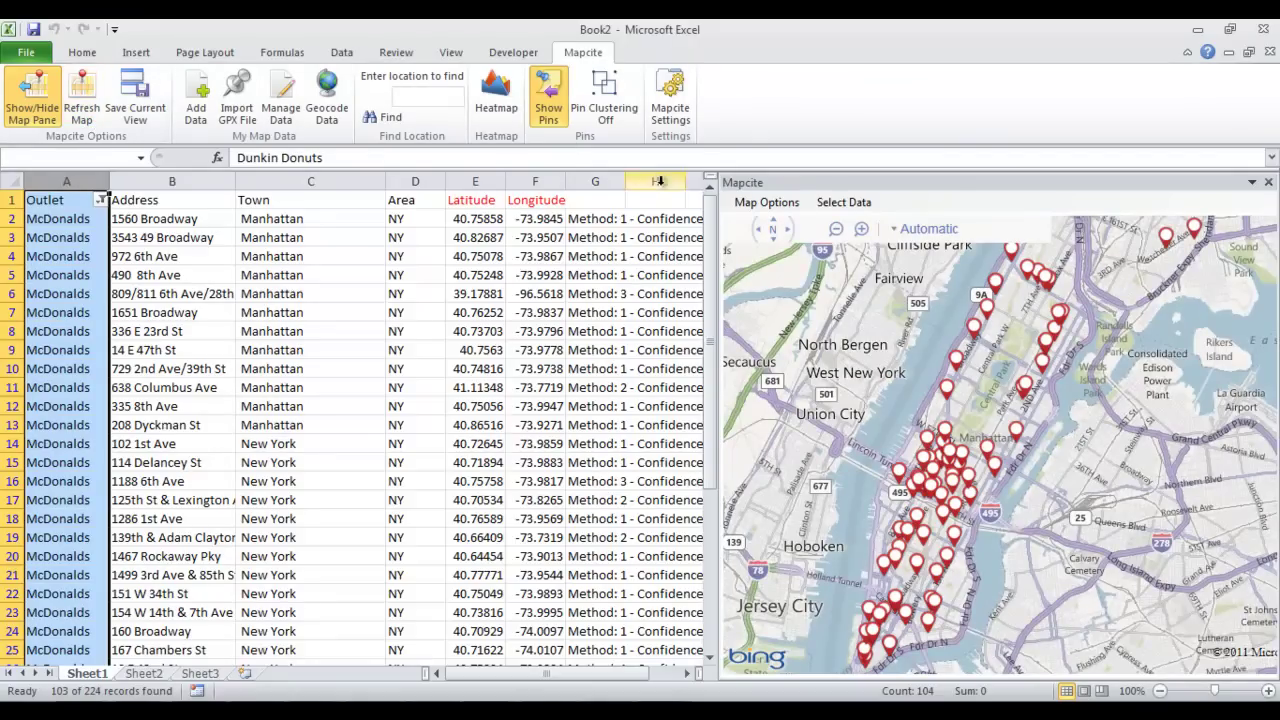
# Draw a selection polygon around Manhattan's pins to list the enclosed outlets
pyautogui.click(829, 207)
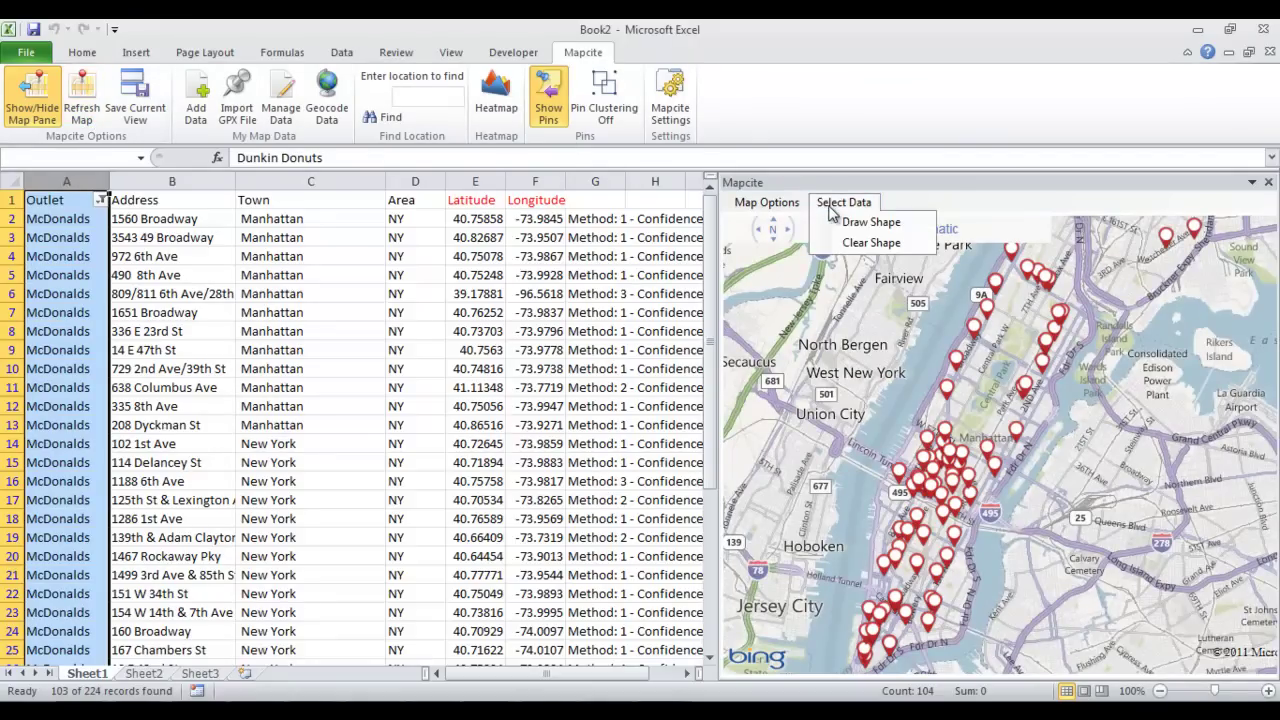
pyautogui.click(862, 224)
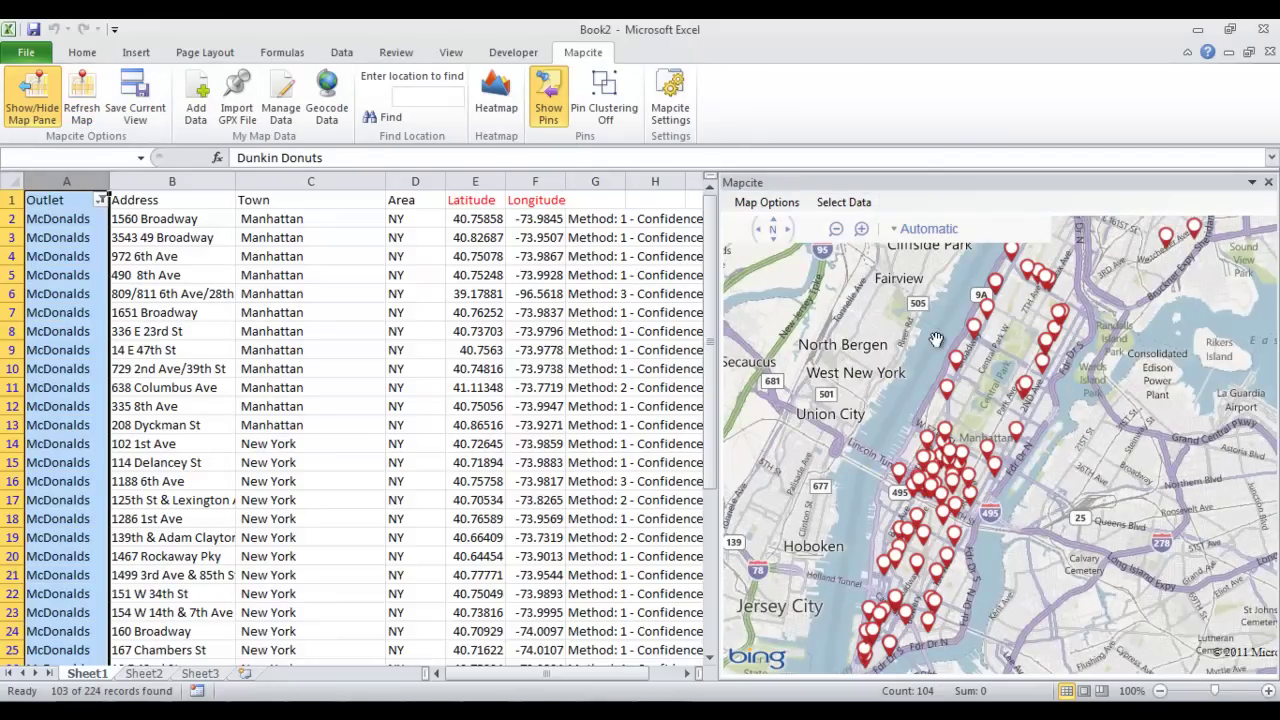
pyautogui.click(897, 340)
pyautogui.click(1090, 341)
pyautogui.doubleClick(1083, 612)
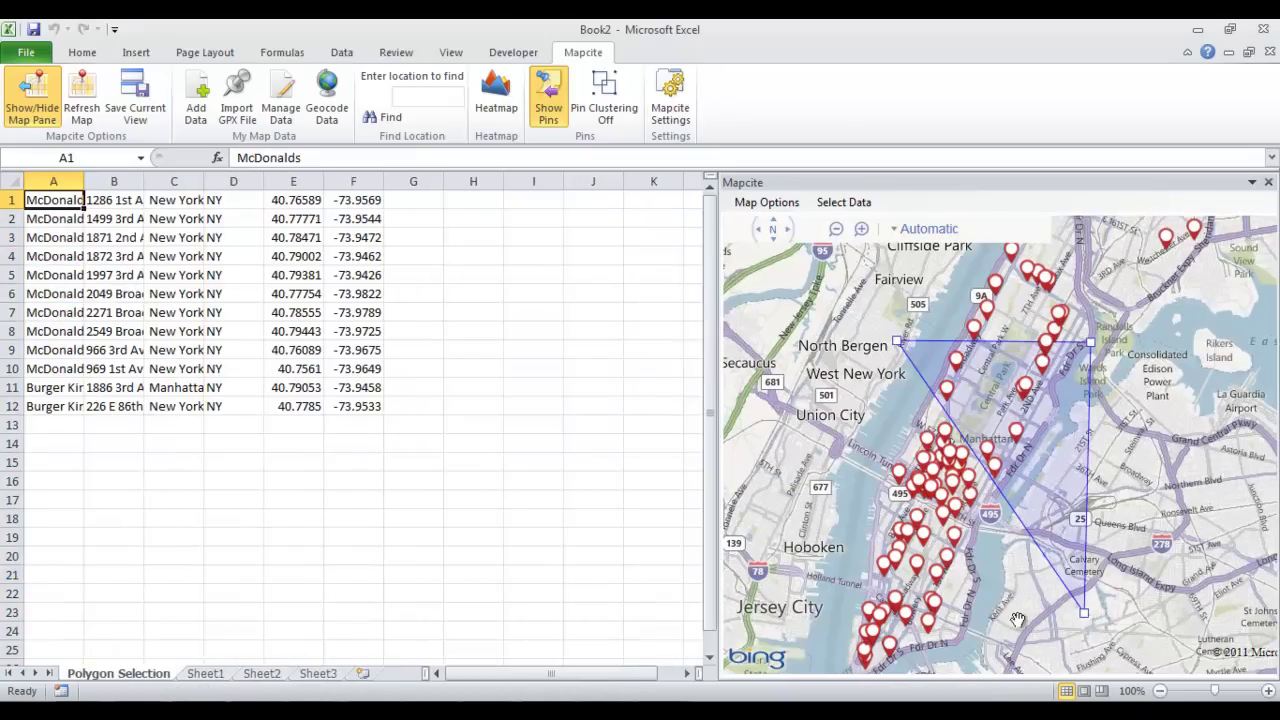
pyautogui.click(831, 625)
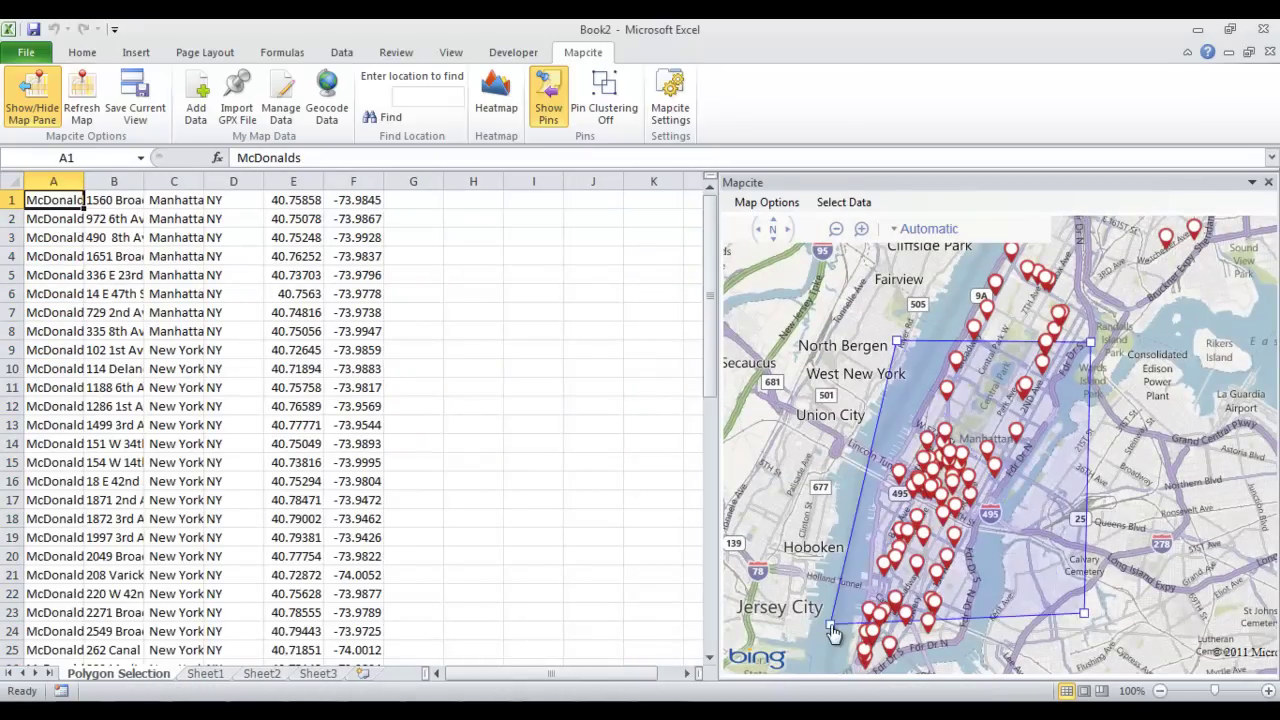
pyautogui.click(820, 451)
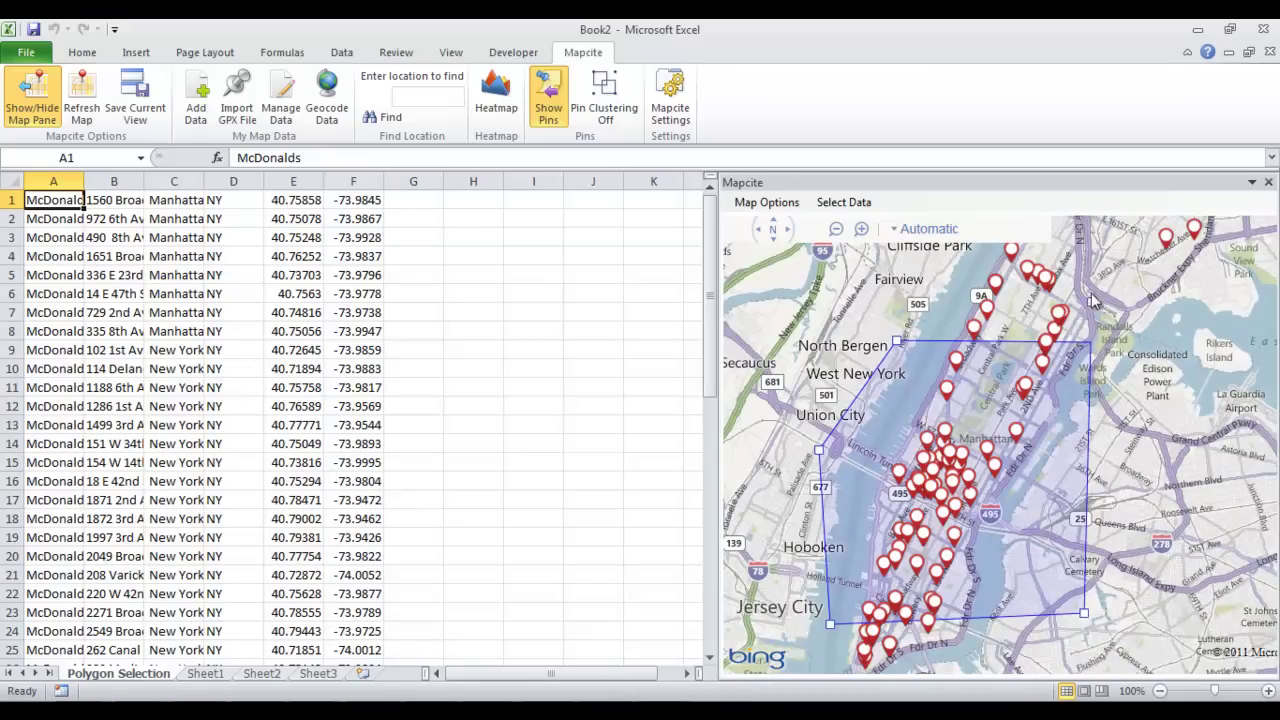
# Drag the polygon's corners to refine the Manhattan selection boundary
pyautogui.moveTo(1092, 300); pyautogui.dragTo(1092, 270)
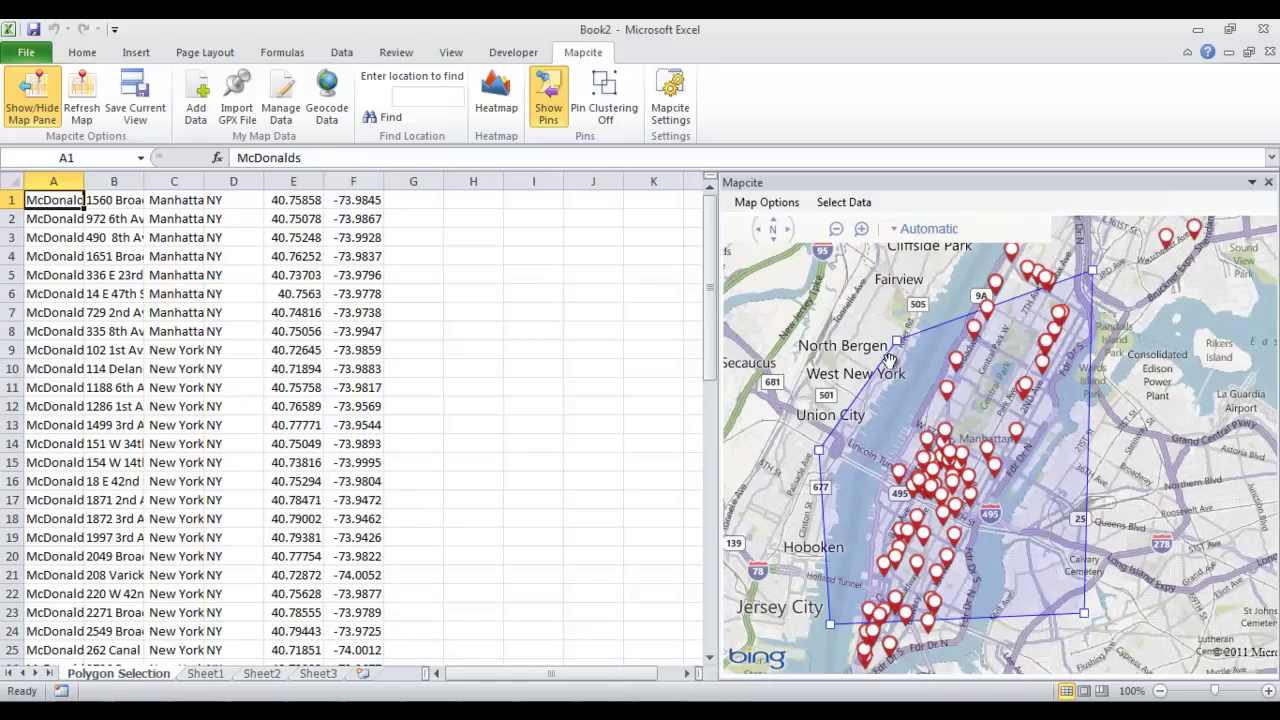
pyautogui.moveTo(899, 344); pyautogui.dragTo(980, 380)
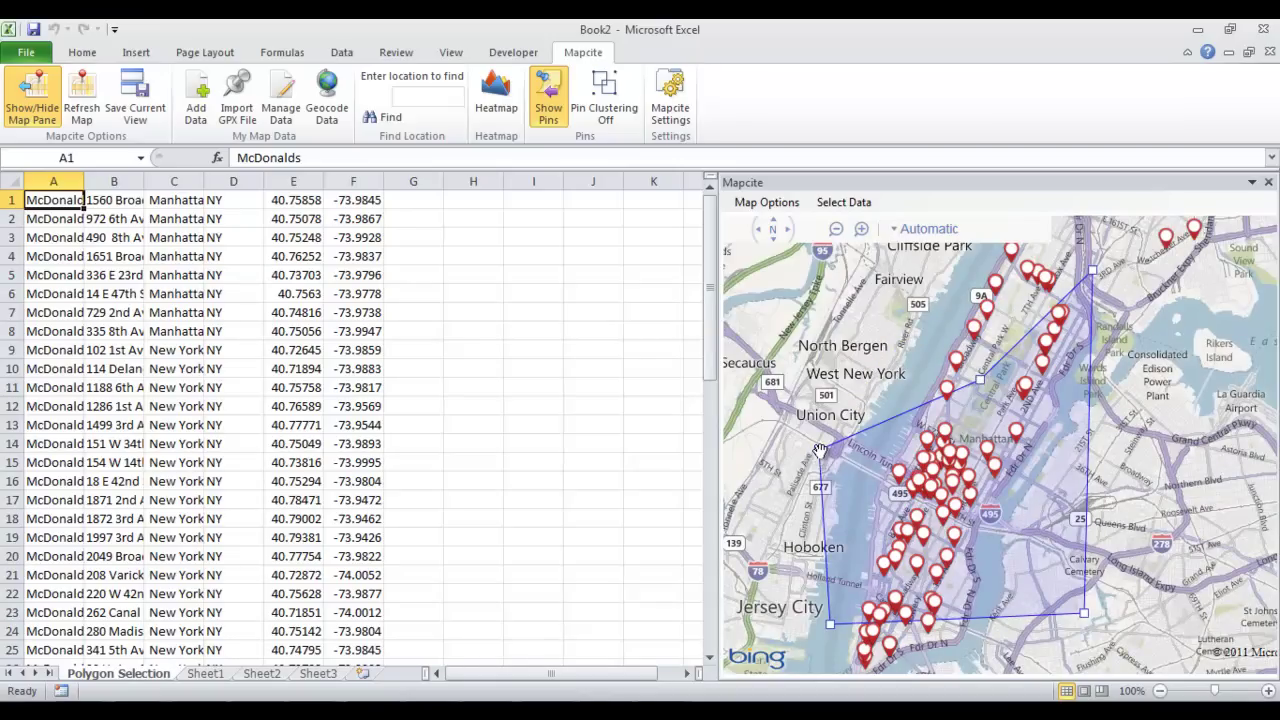
pyautogui.moveTo(834, 464); pyautogui.dragTo(924, 508)
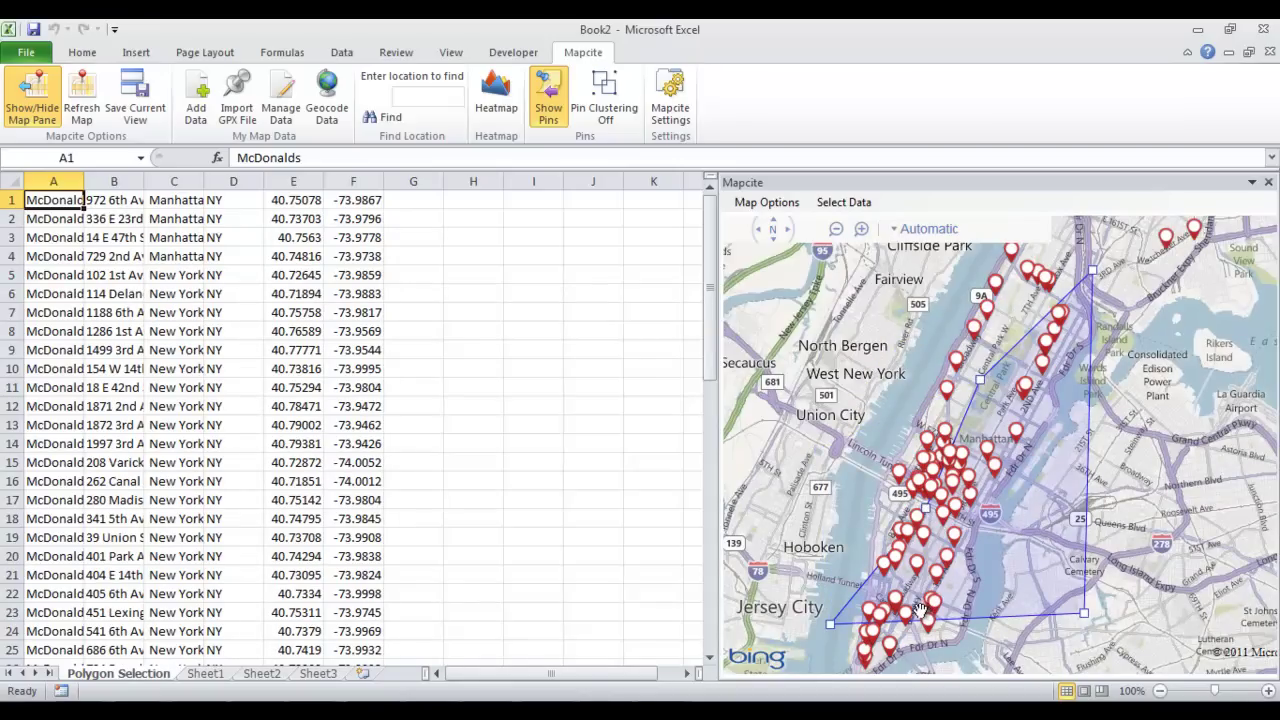
pyautogui.moveTo(710, 378)
pyautogui.mouseDown()
pyautogui.moveTo(713, 518)
pyautogui.moveTo(729, 343)
pyautogui.mouseUp()
pyautogui.click(840, 204)
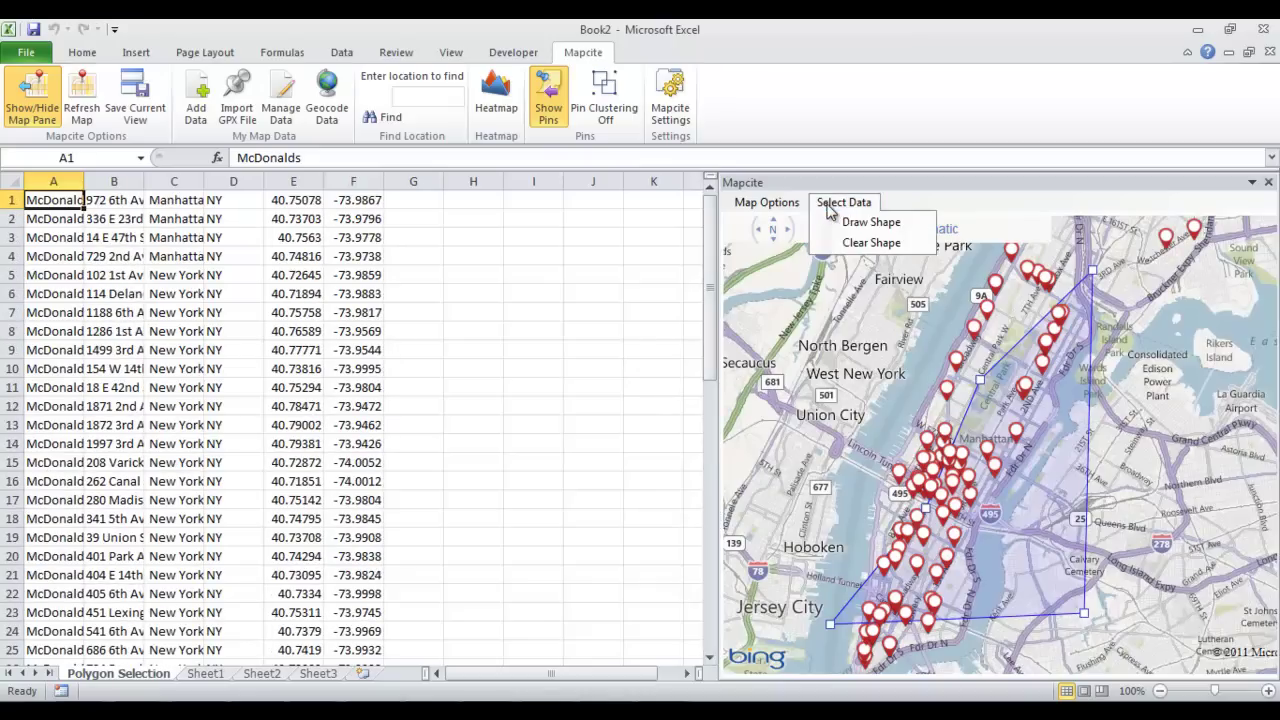
# Clear the map's selection shape and rename the Polygon Selection sheet to 'McD & Burger King'
pyautogui.click(857, 243)
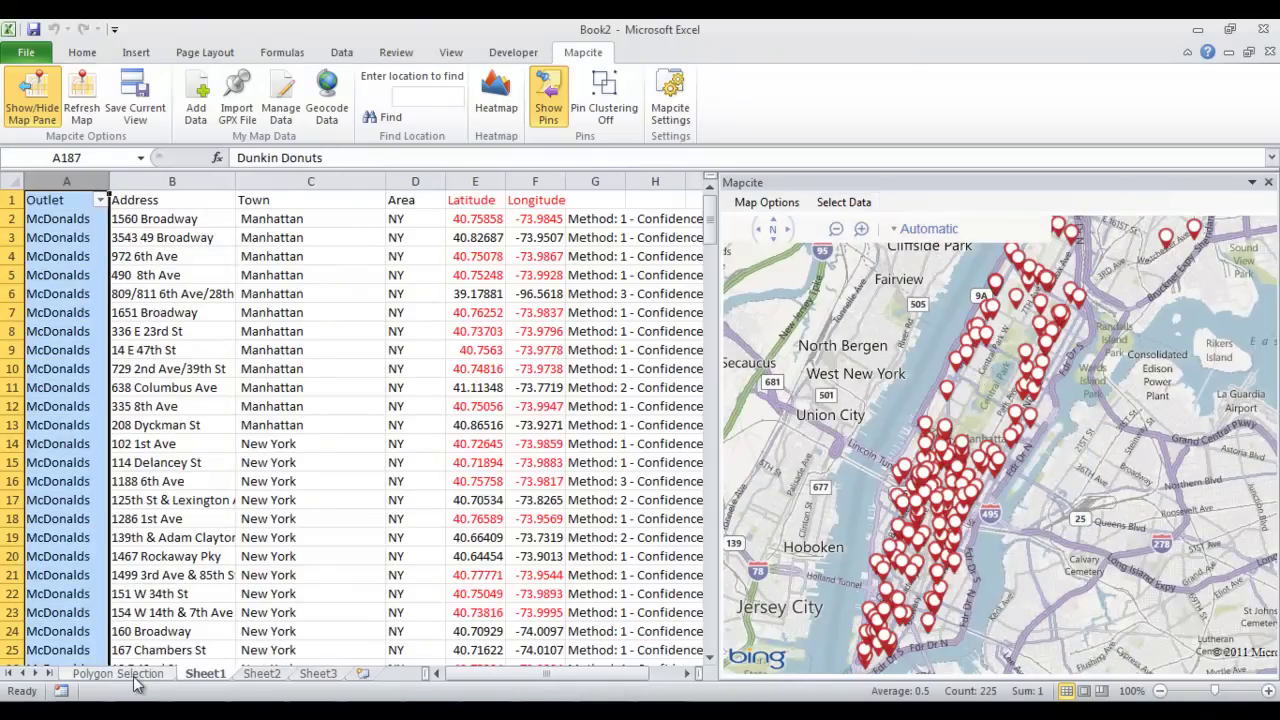
pyautogui.doubleClick(135, 675)
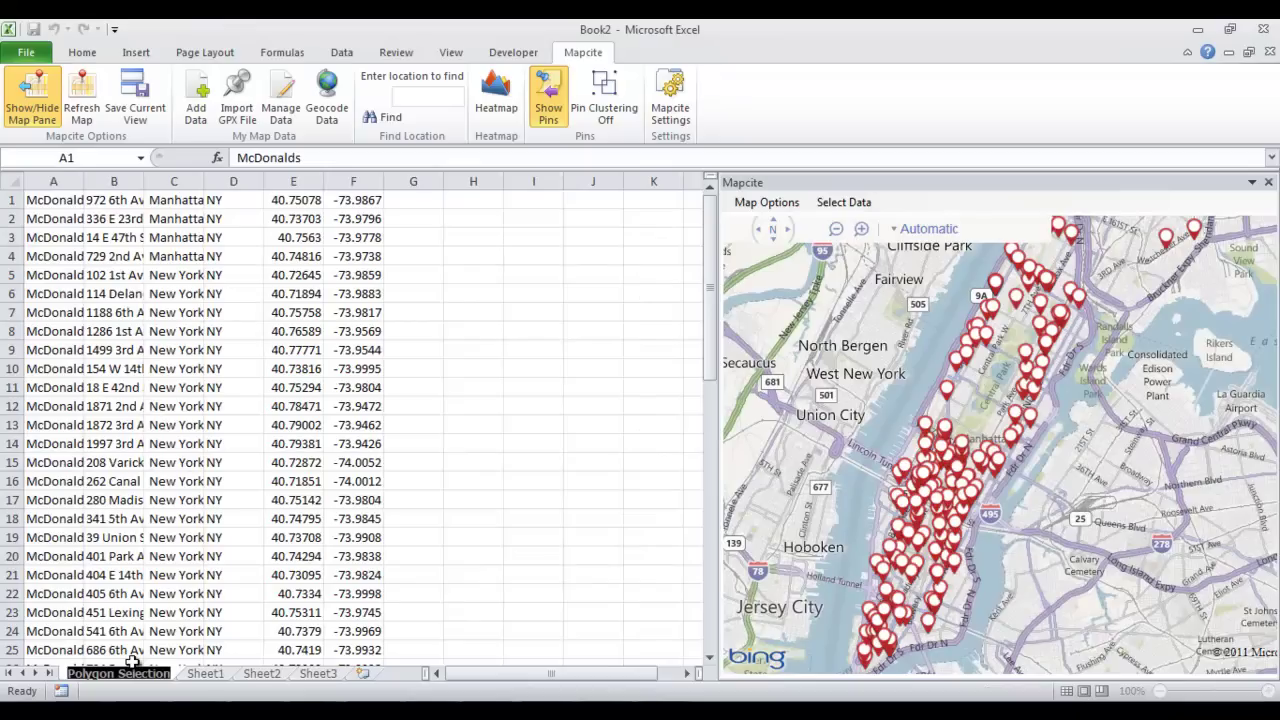
pyautogui.write('McD')
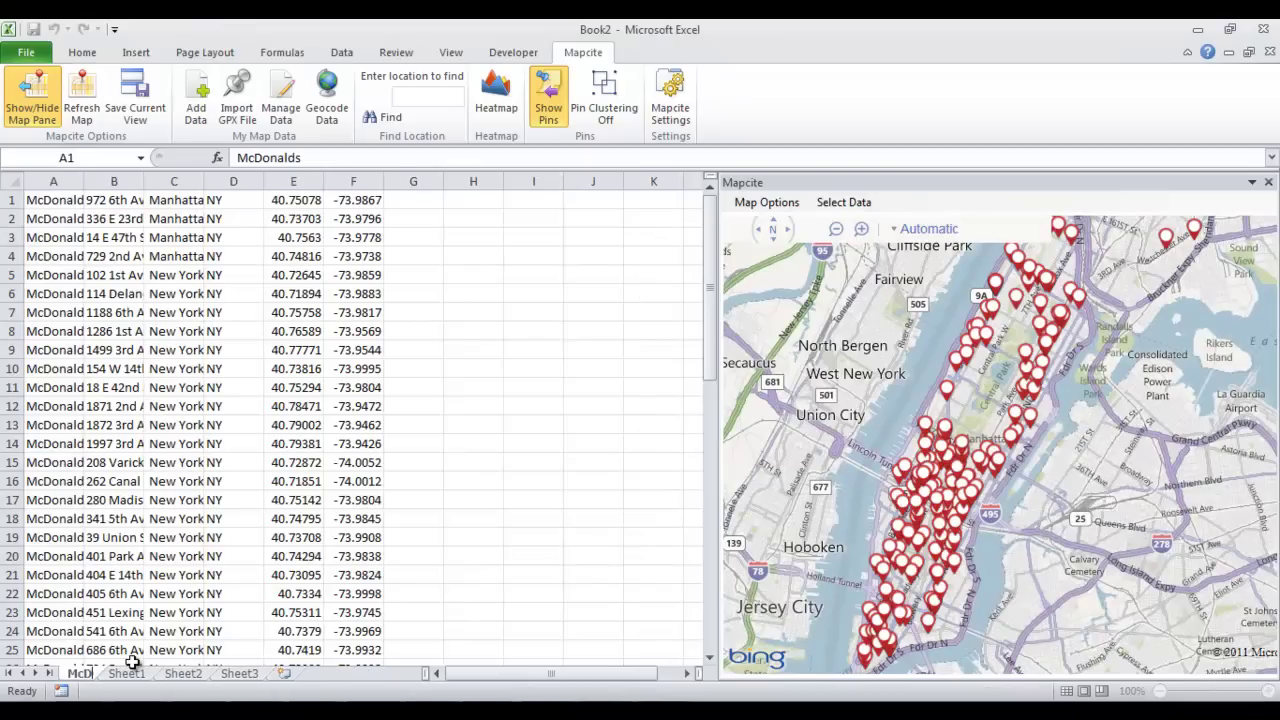
pyautogui.press('Return')
pyautogui.write('& Burger Kin')
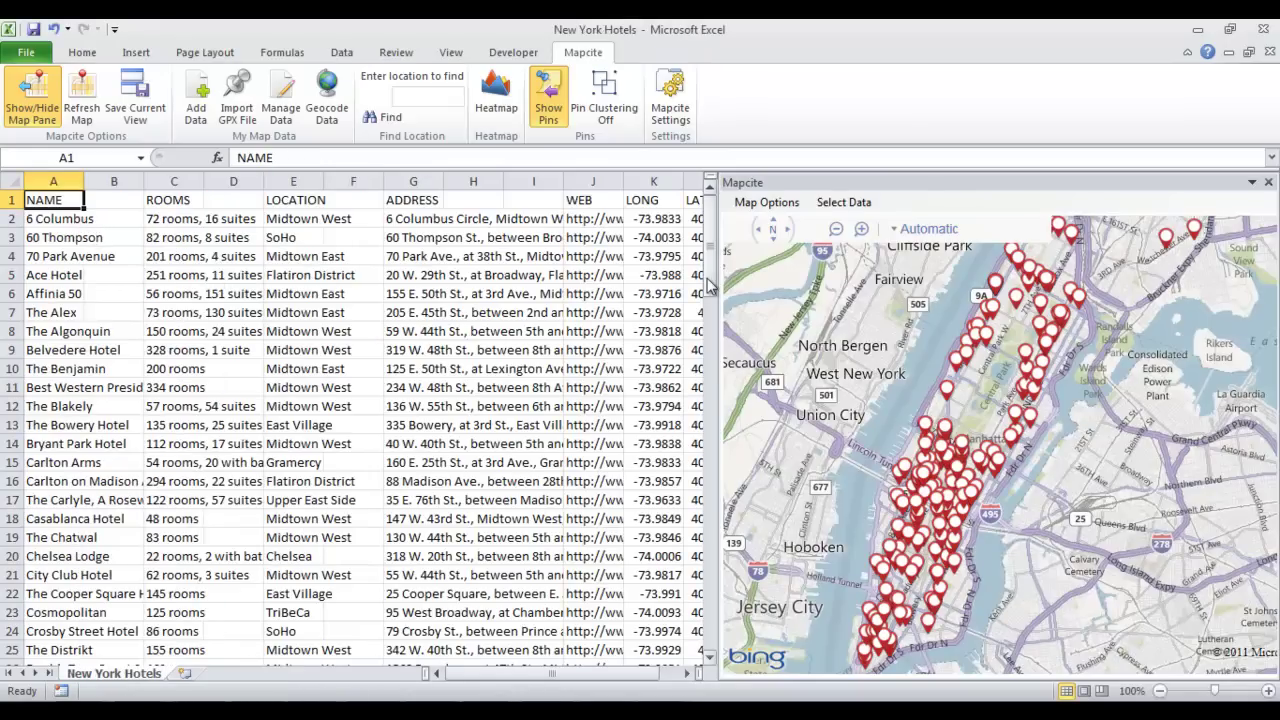
# Widen the sheet area and copy New York Hotels columns A through L
pyautogui.moveTo(718, 285); pyautogui.dragTo(760, 285)
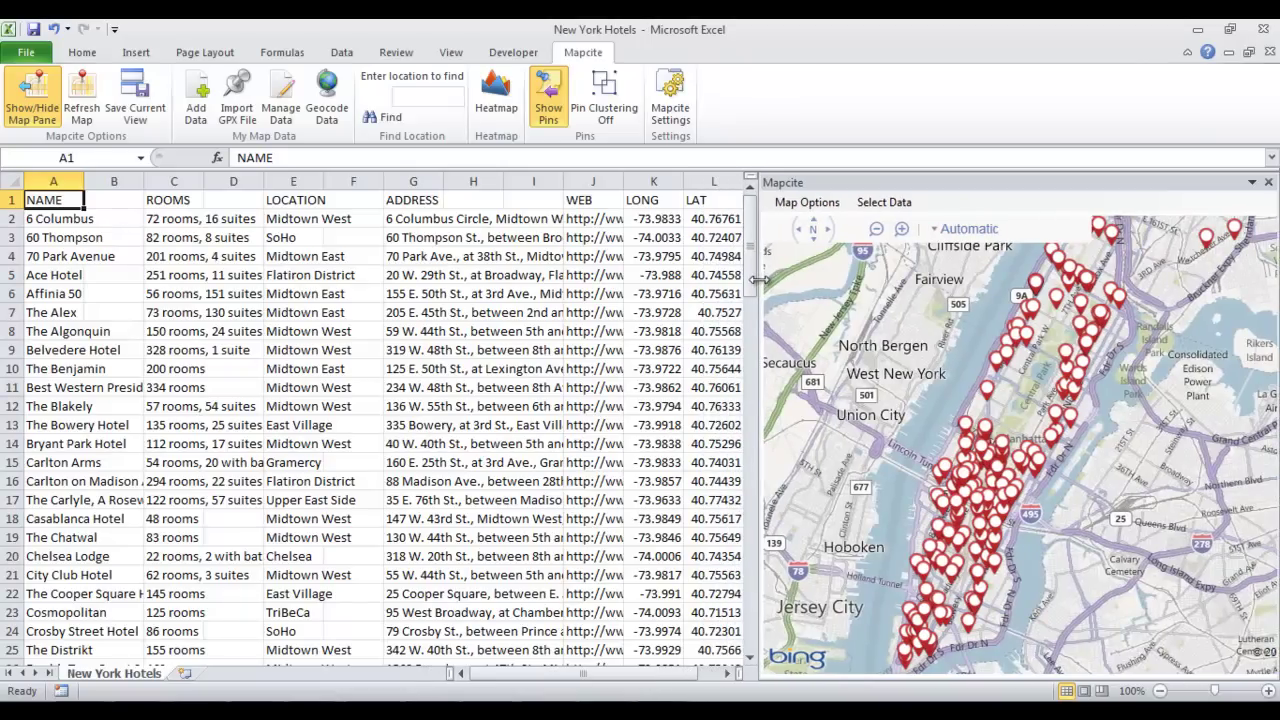
pyautogui.click(74, 182)
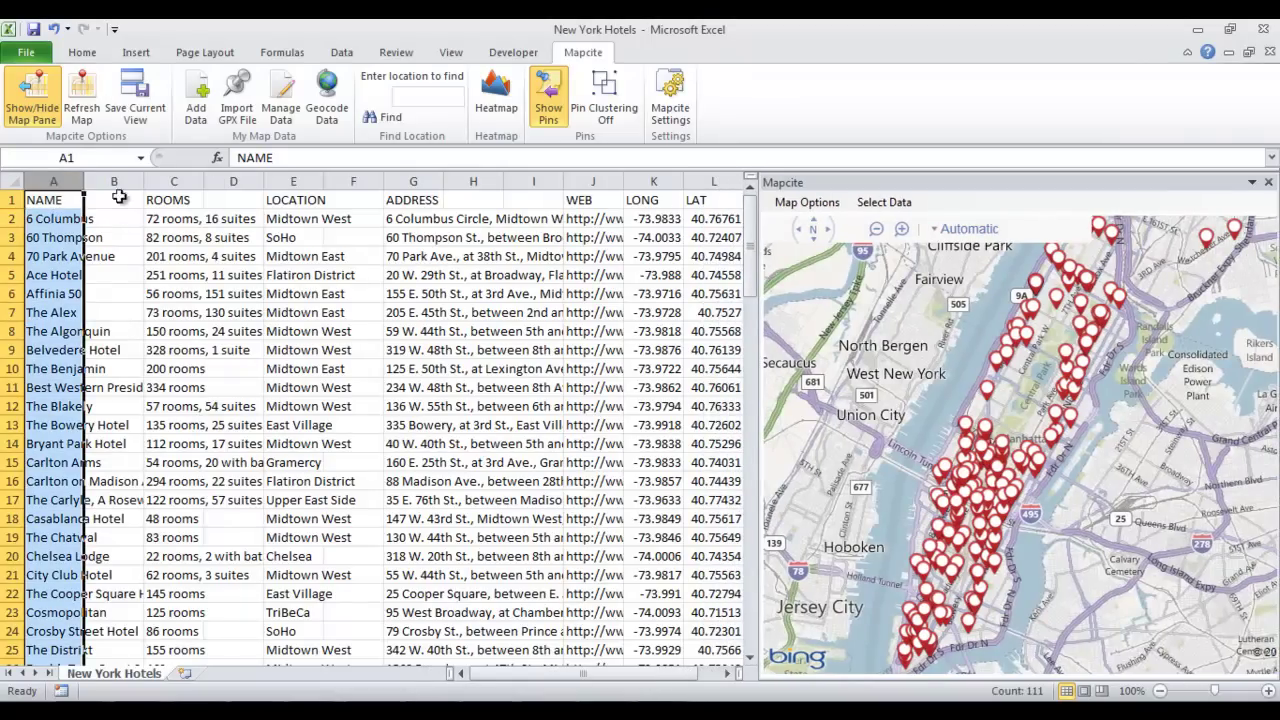
pyautogui.keyDown('shift'); pyautogui.click(713, 179); pyautogui.keyUp('shift')
pyautogui.rightClick(495, 279)
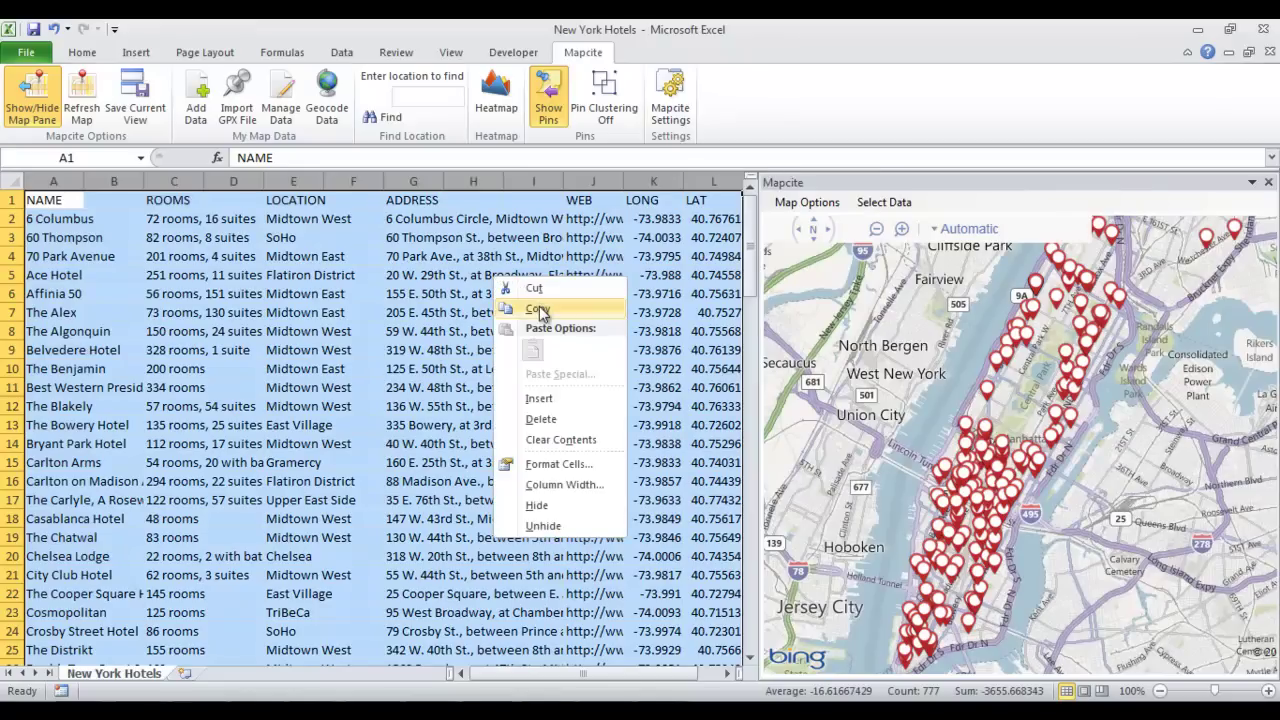
pyautogui.click(538, 312)
# Abandon the Sheet2 rename in Book2 and select cell A1 as the paste destination
pyautogui.write('Hotels')
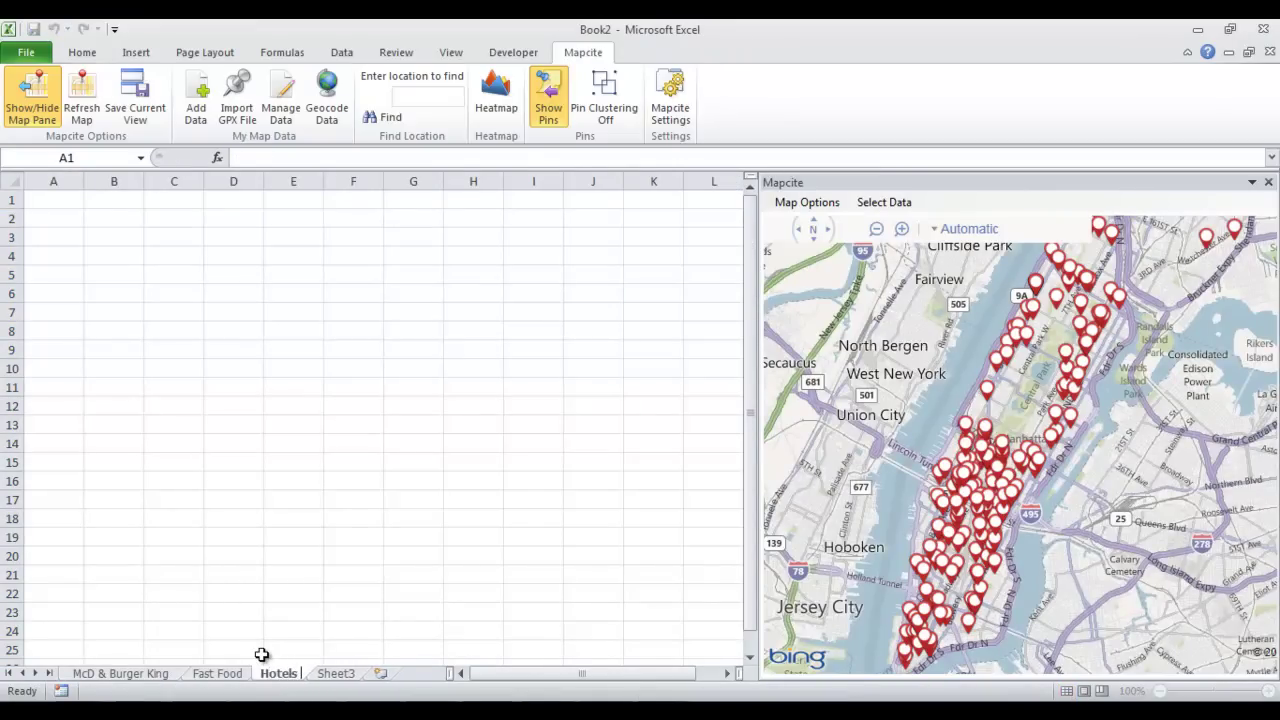
pyautogui.write(' (W)')
pyautogui.press('Escape')
pyautogui.click(59, 202)
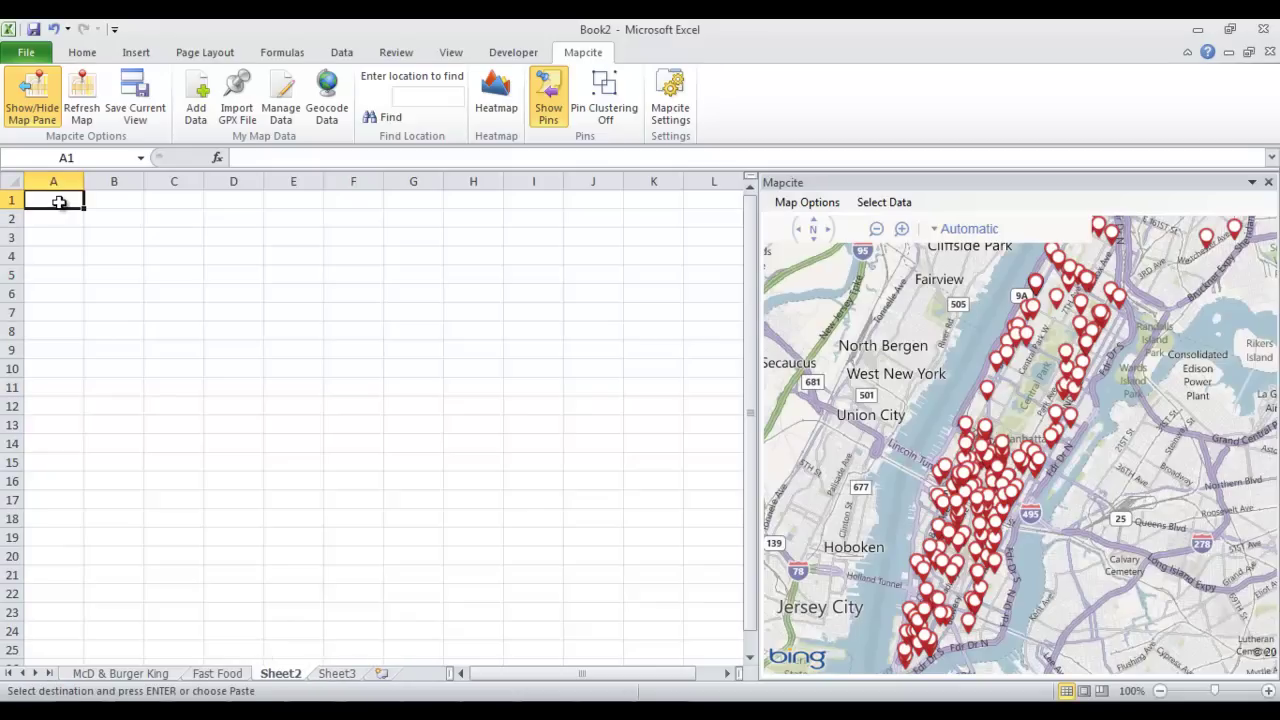
pyautogui.rightClick(59, 202)
# Paste the hotel list into Sheet2 at A1 and name a new Mapcite dataset 'NYC Hotels'
pyautogui.click(97, 271)
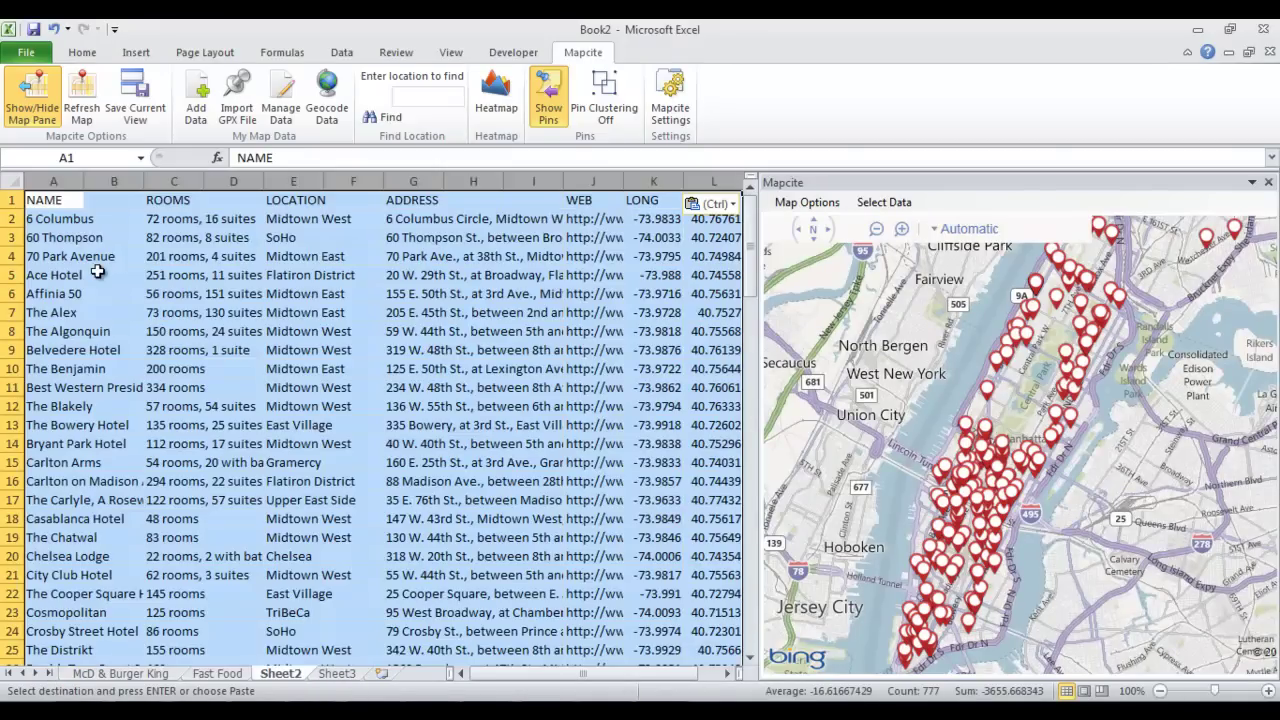
pyautogui.click(192, 122)
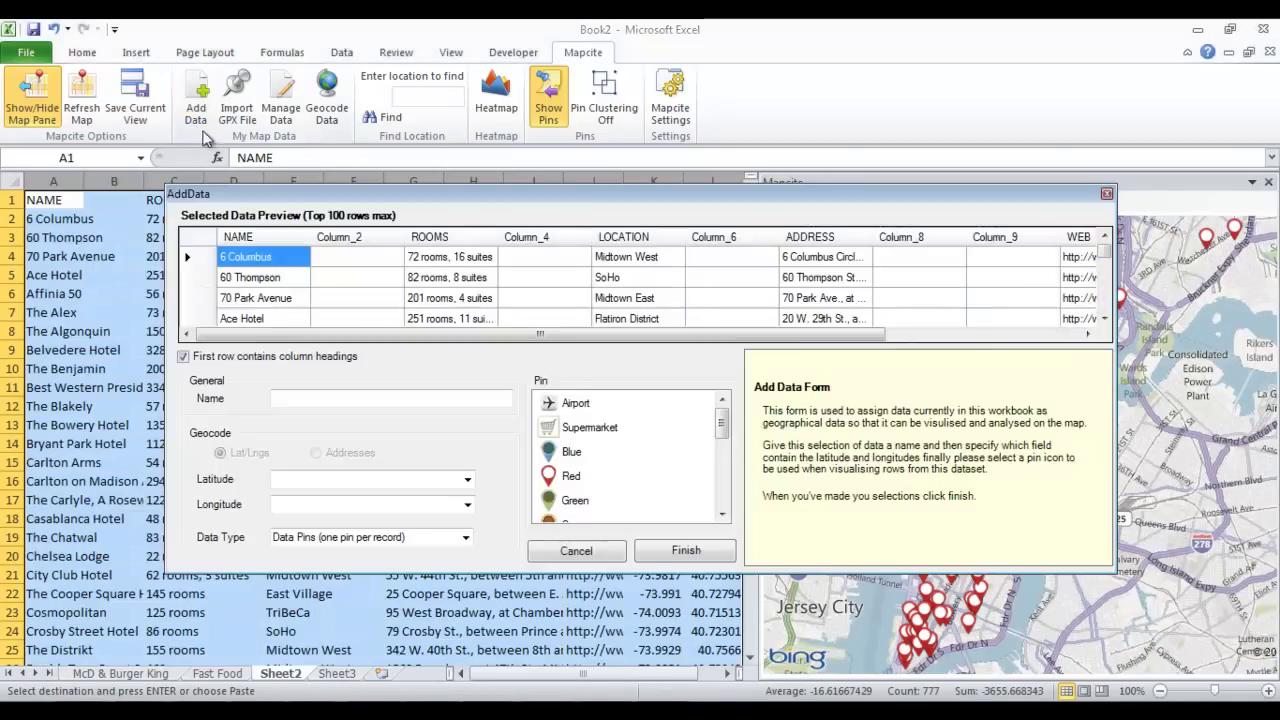
pyautogui.click(308, 400)
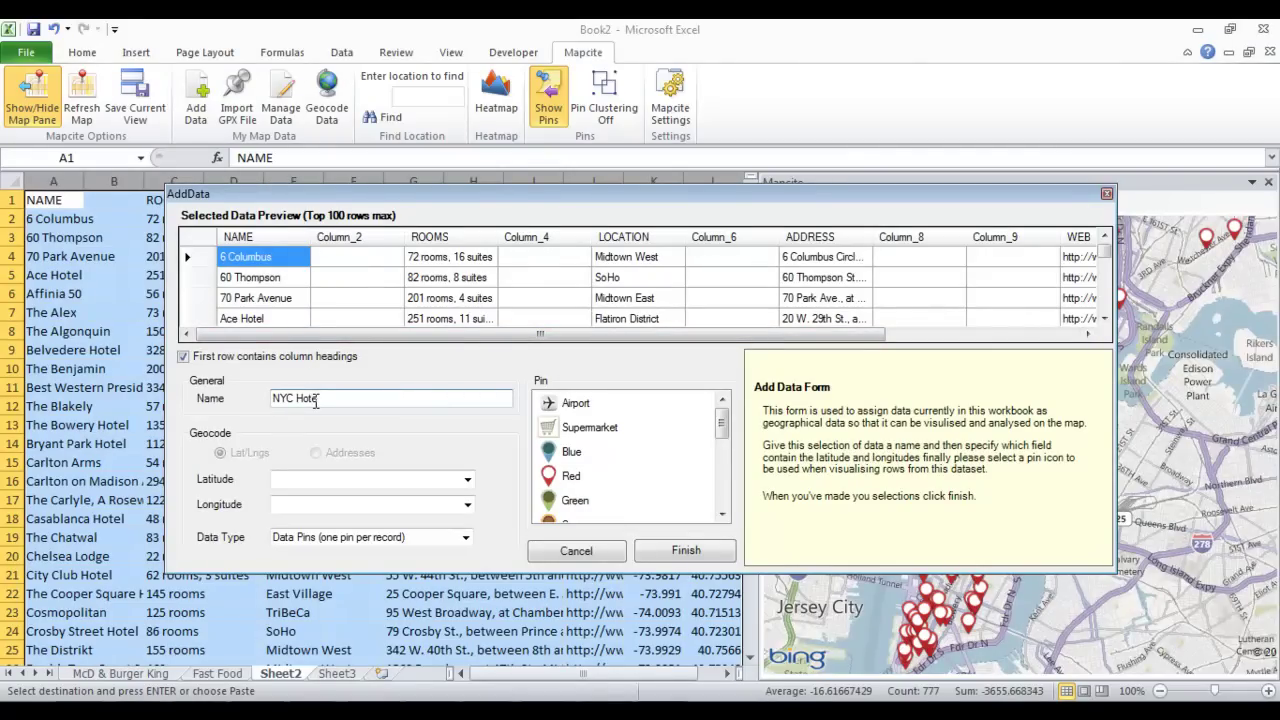
# Map NYC Hotels using the LAT and LONG columns with green pins
pyautogui.click(467, 480)
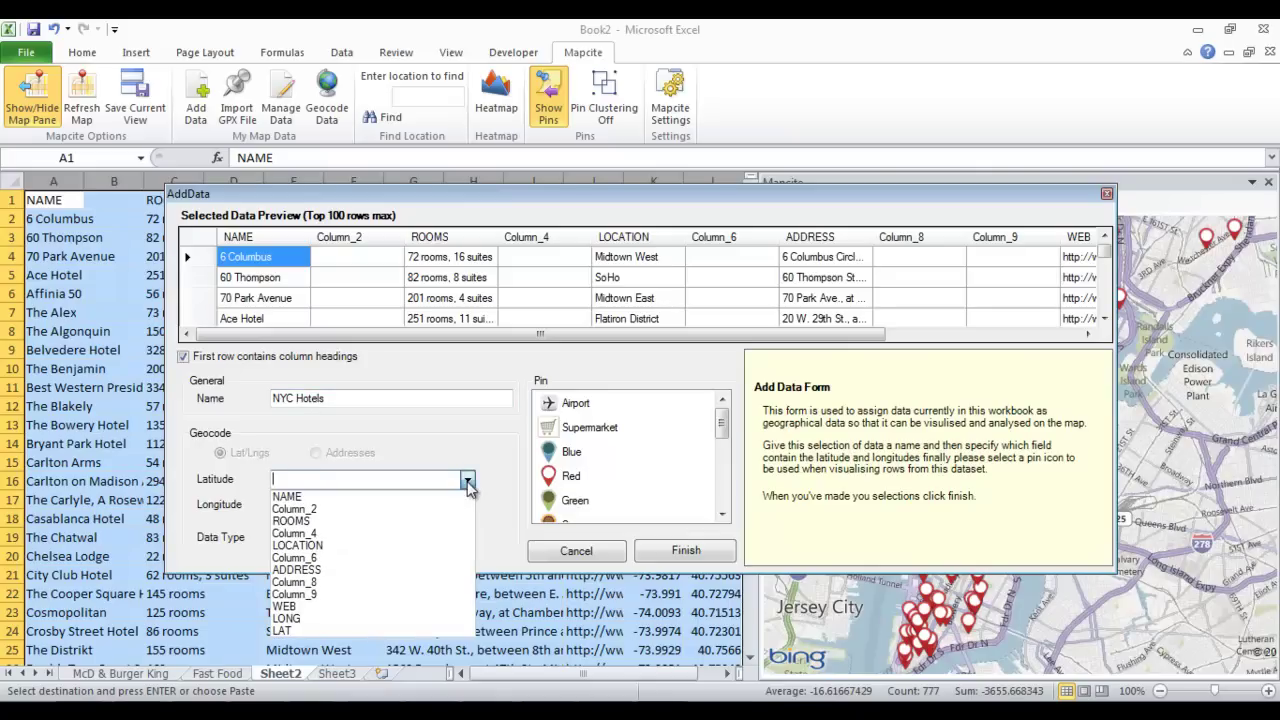
pyautogui.click(445, 631)
pyautogui.click(467, 505)
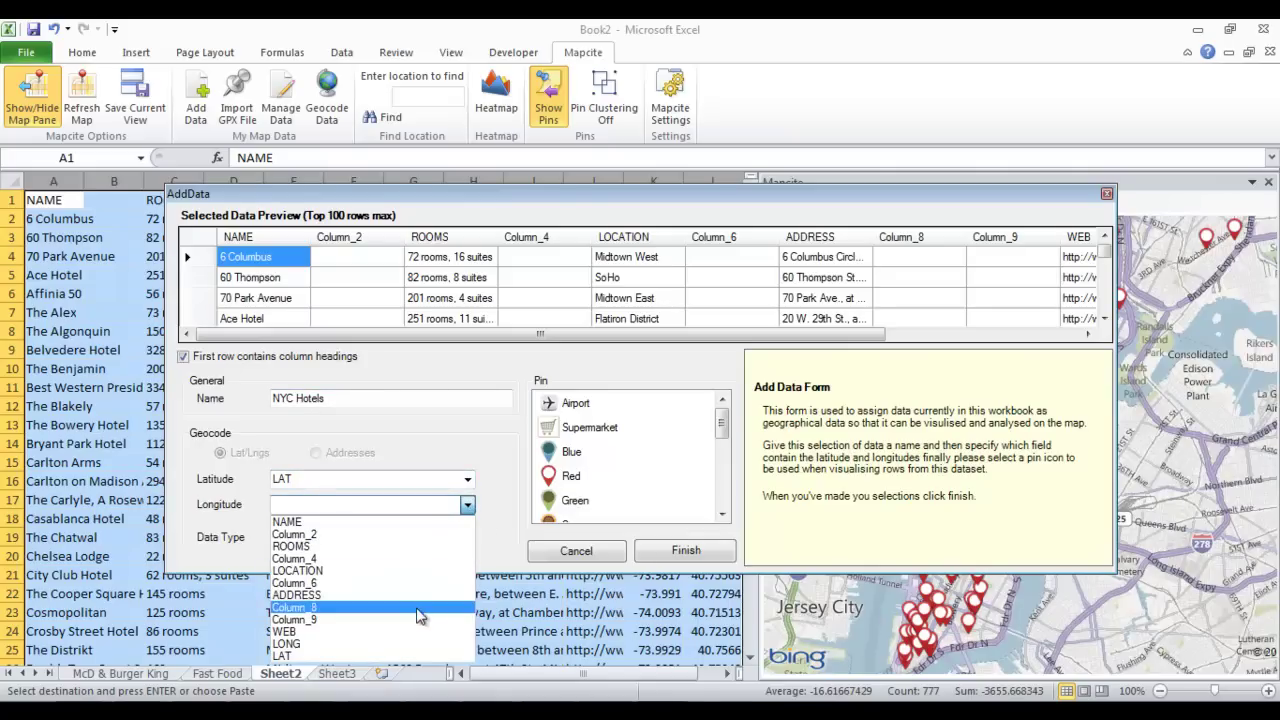
pyautogui.click(424, 643)
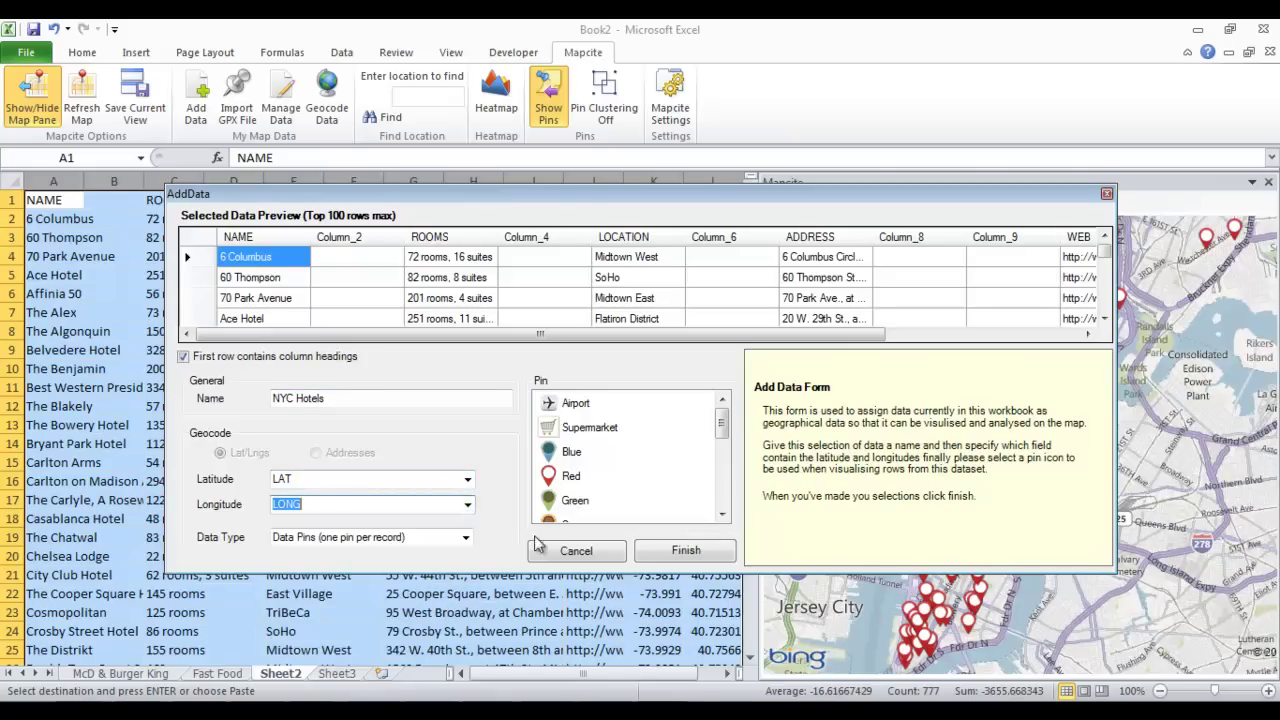
pyautogui.click(552, 506)
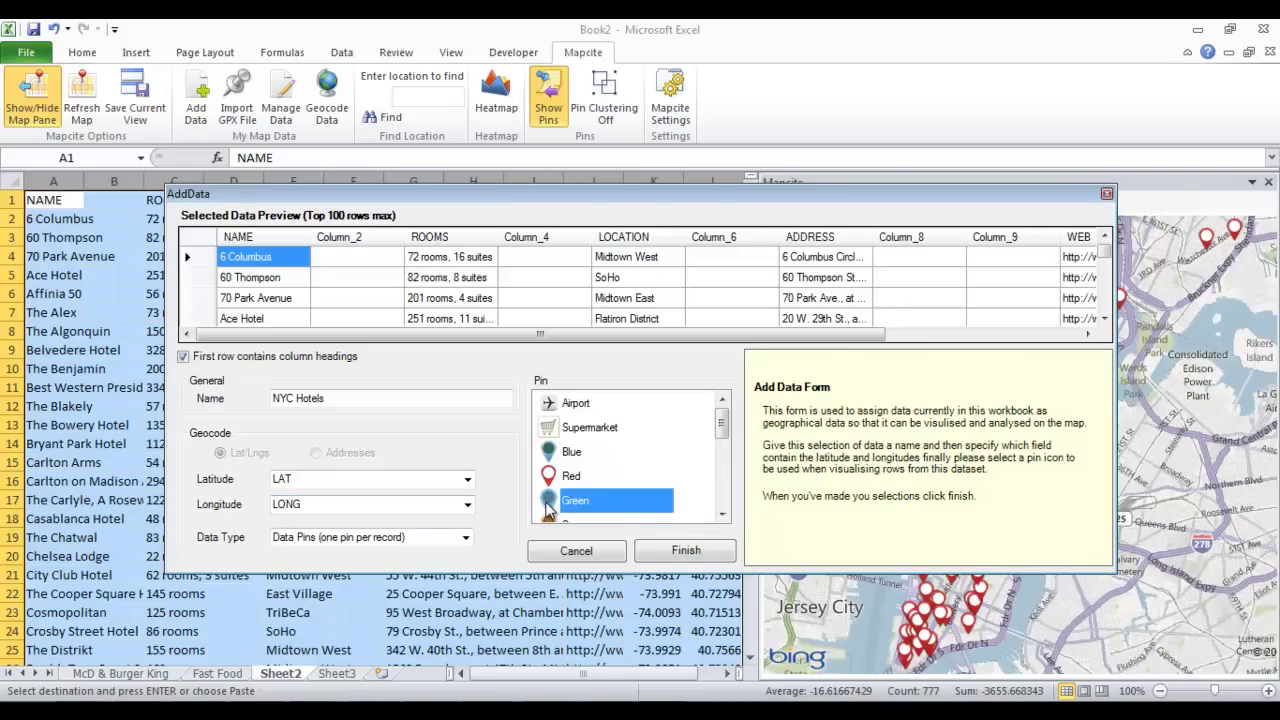
pyautogui.click(662, 552)
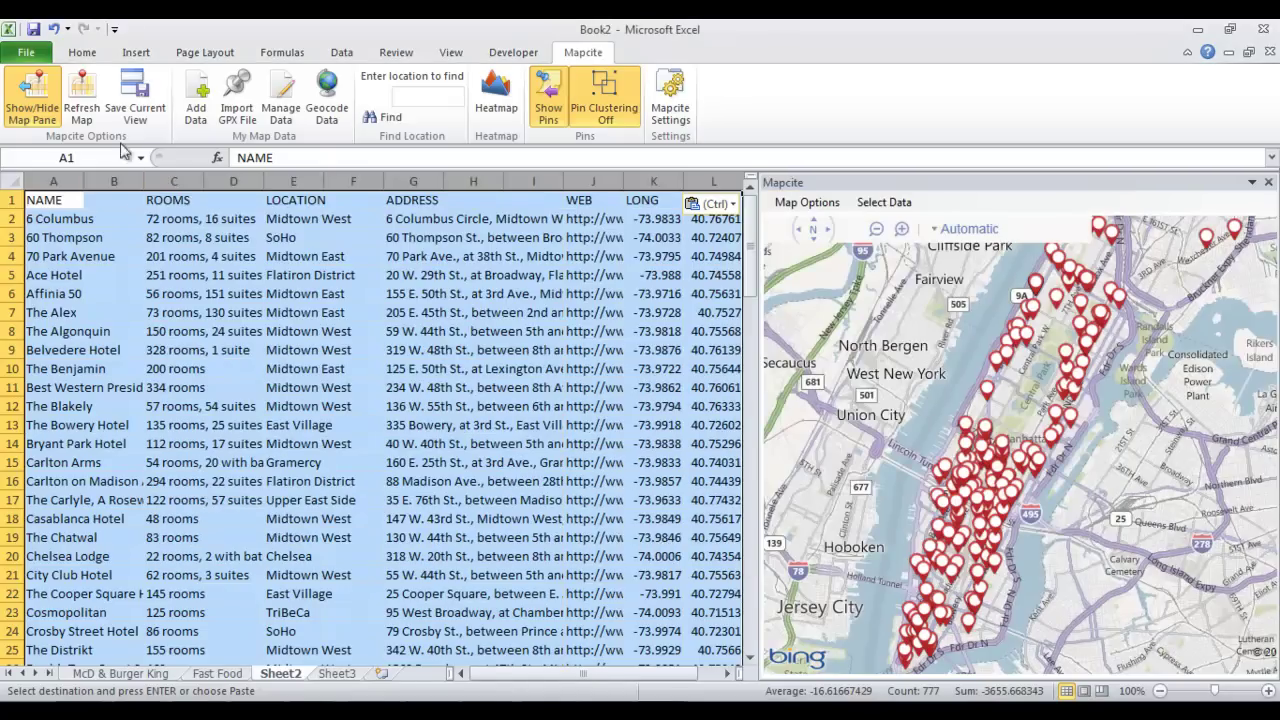
# On the Fast Food sheet, jump to the outlet and hotel rows behind map pins
pyautogui.click(96, 110)
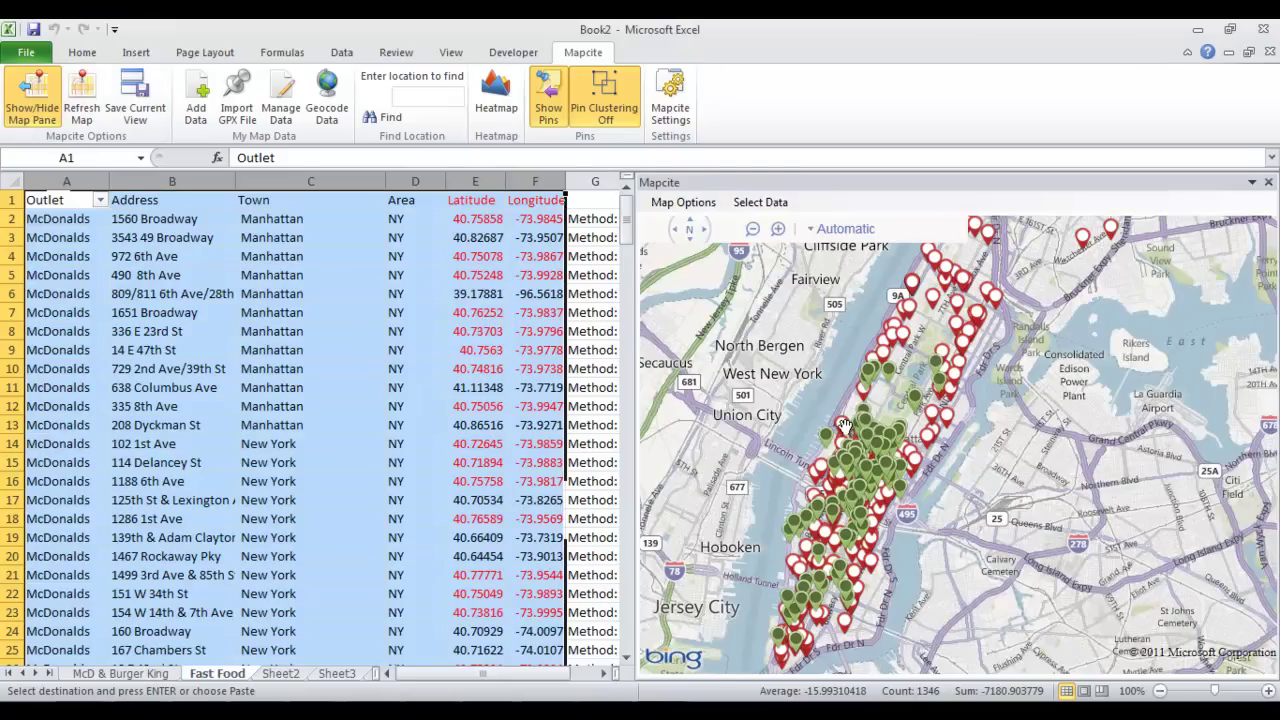
pyautogui.click(845, 425)
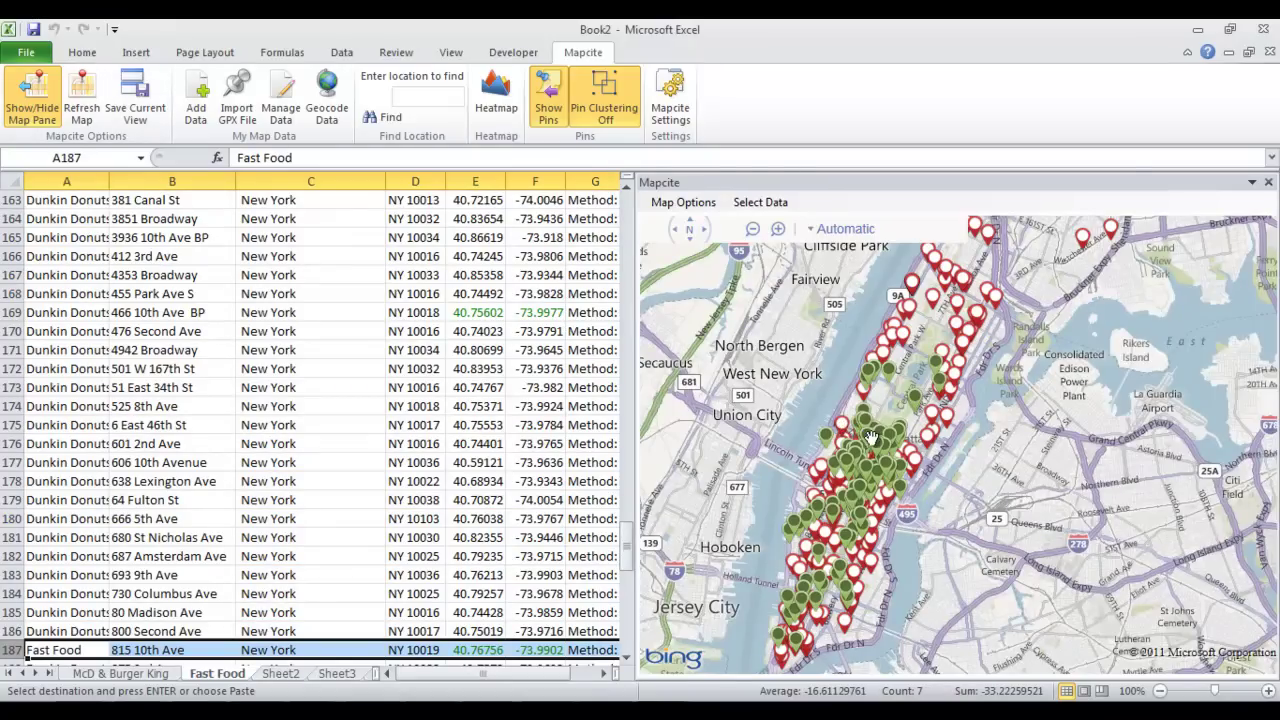
pyautogui.click(879, 443)
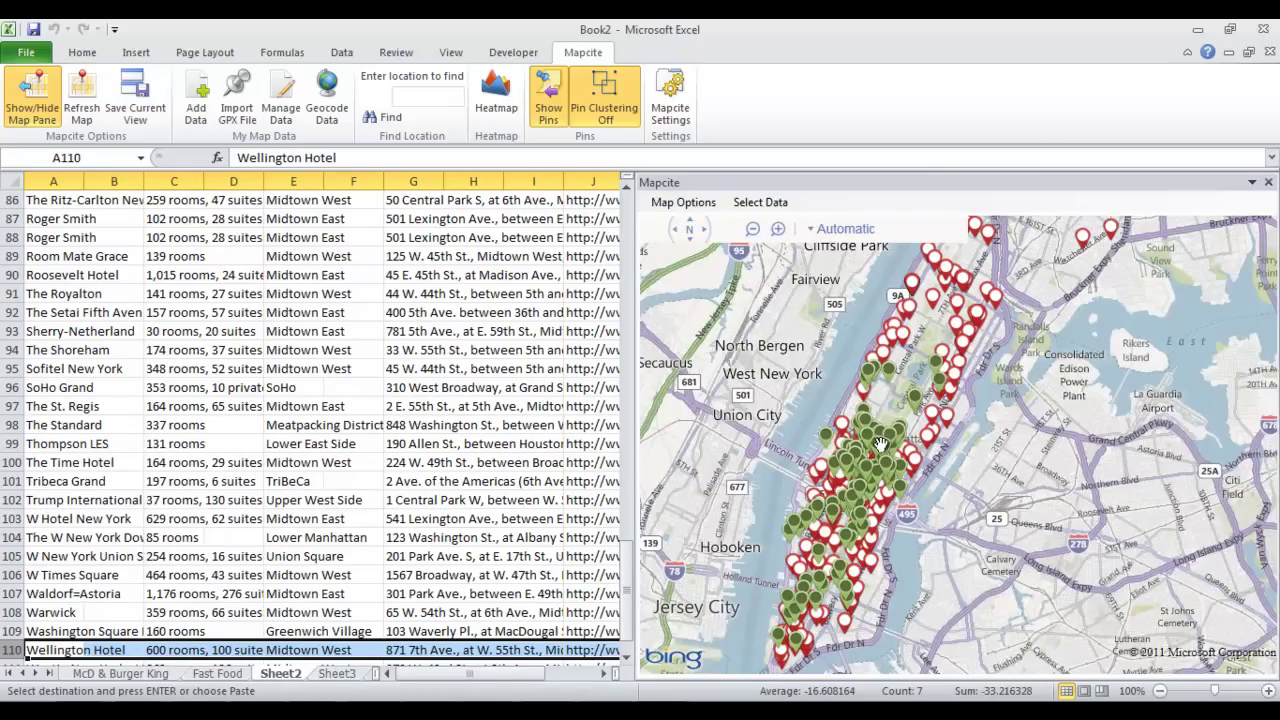
# Rename the empty Sheet3 to 'Police Depts'
pyautogui.click(333, 673)
pyautogui.doubleClick(343, 672)
pyautogui.write('Police')
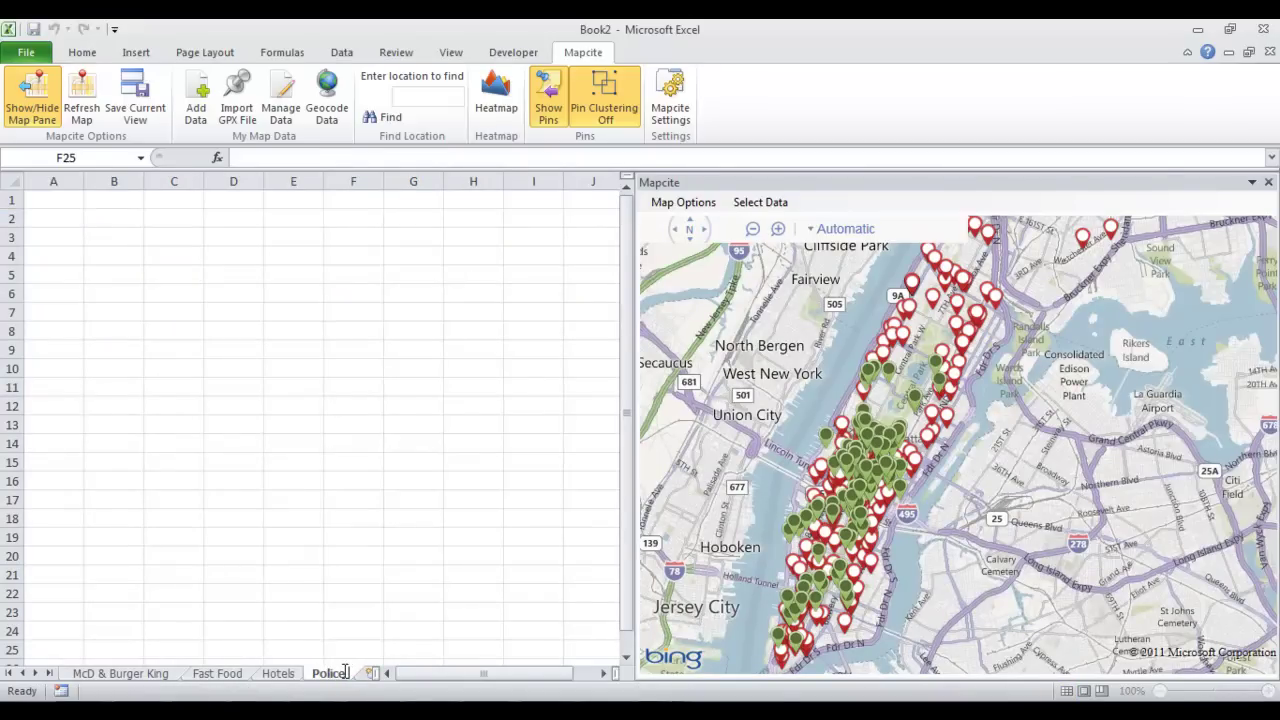
pyautogui.write(' Dept')
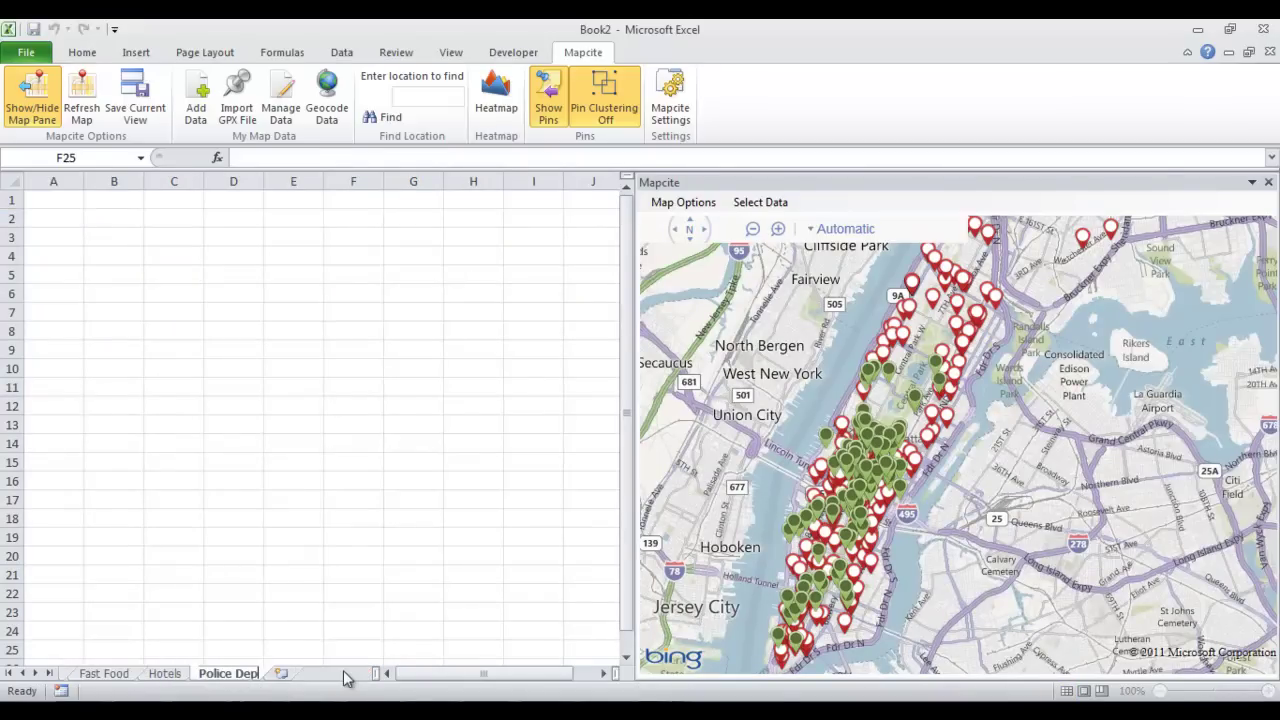
pyautogui.write('s')
# Paste the lat/lon coordinates at A1 and name a new Mapcite dataset 'Police XML'
pyautogui.rightClick(66, 203)
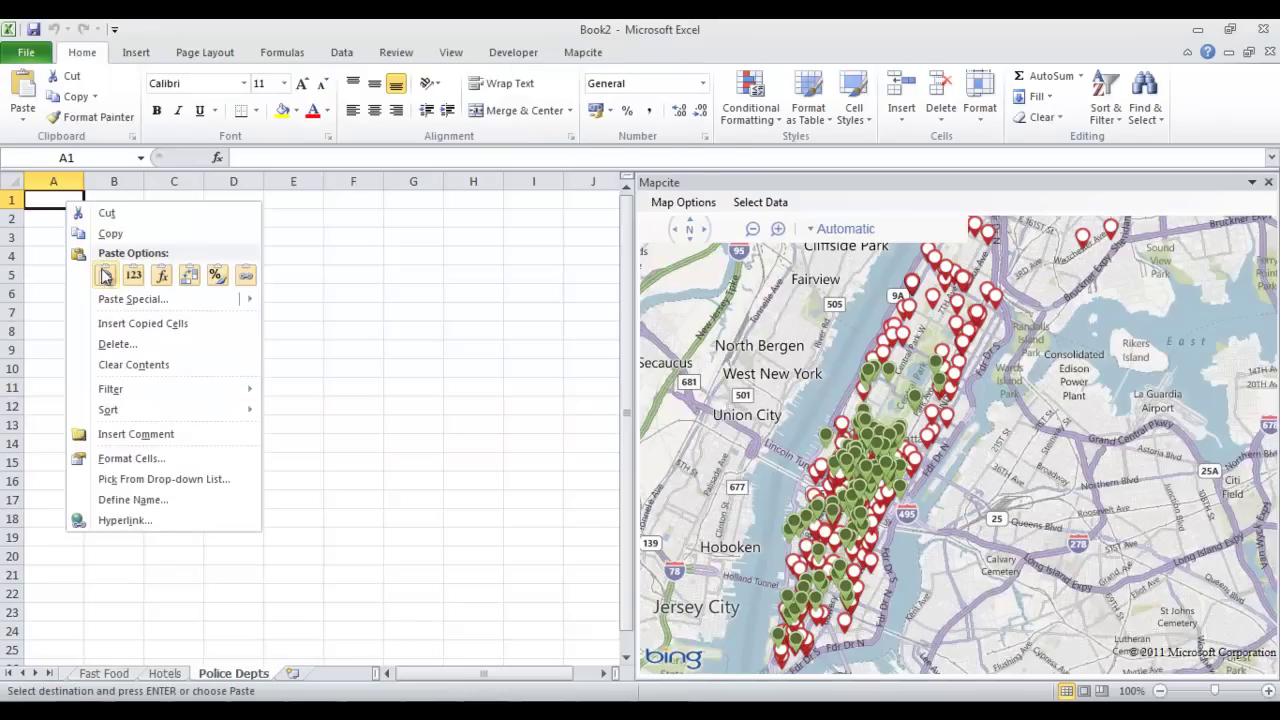
pyautogui.click(104, 274)
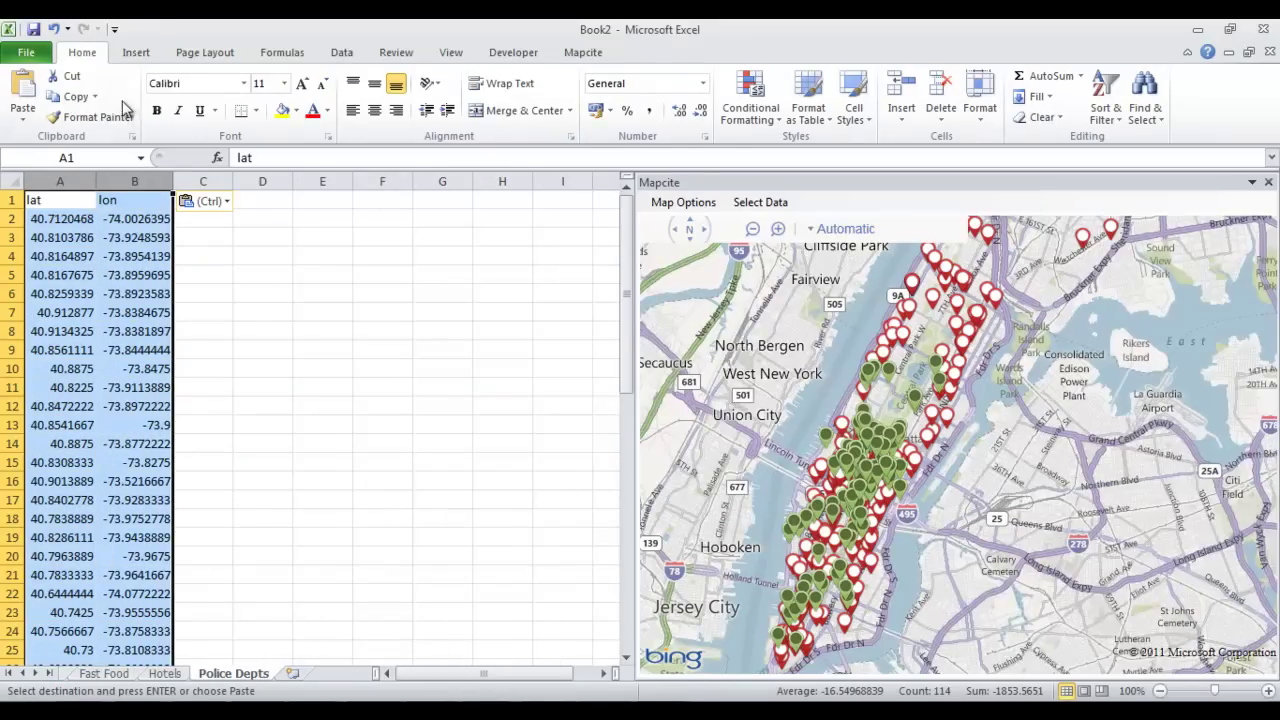
pyautogui.click(581, 53)
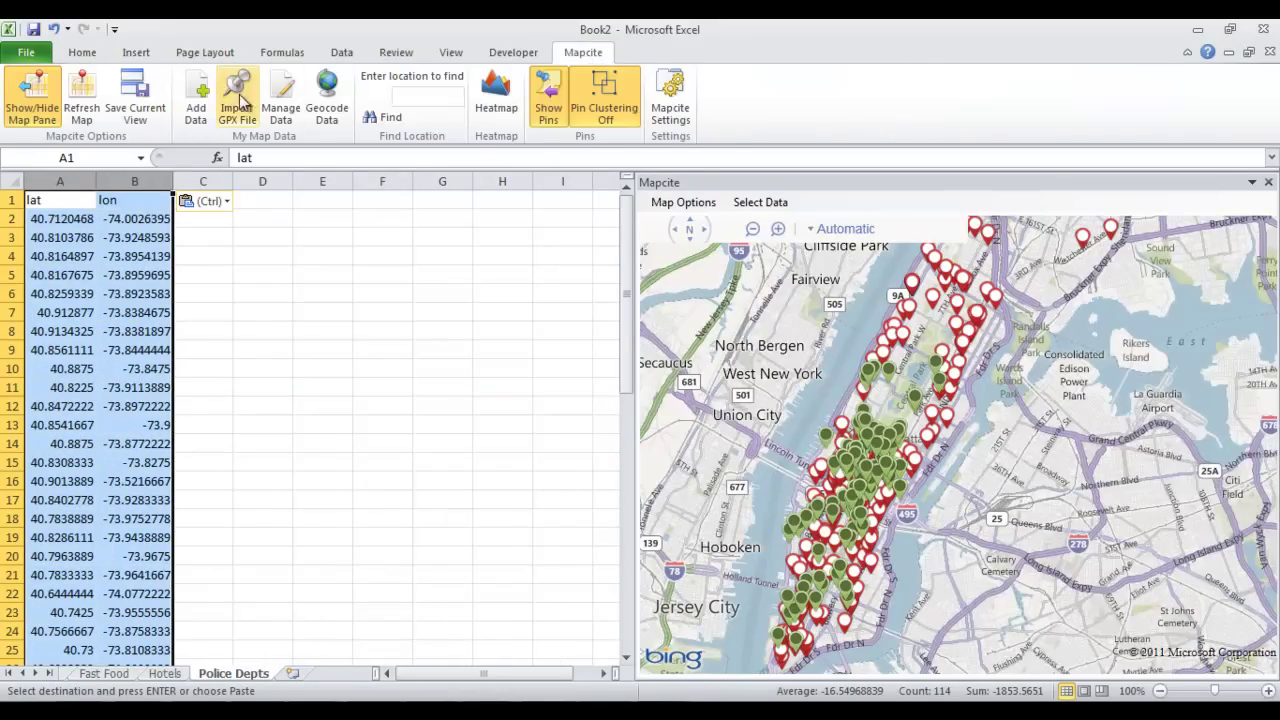
pyautogui.click(198, 110)
pyautogui.click(238, 328)
pyautogui.write('Police XML')
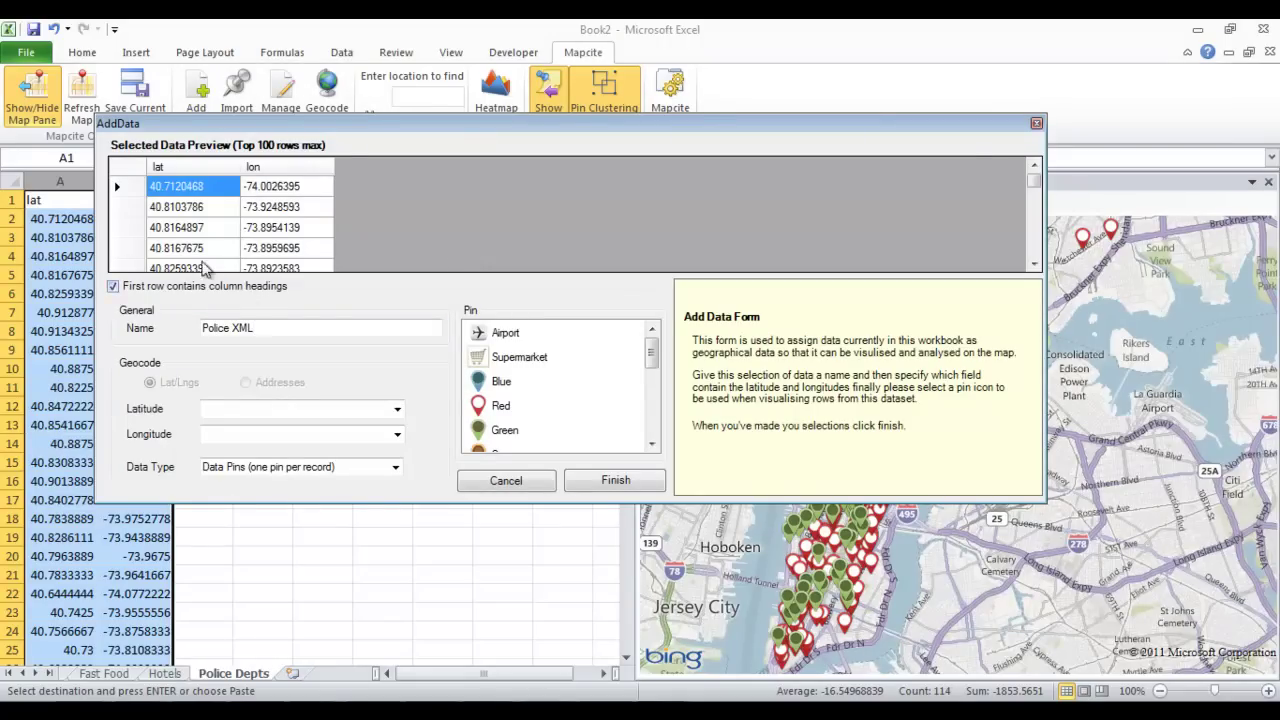
# Map Police XML using the lat and lon columns with blue pins
pyautogui.click(397, 408)
pyautogui.click(388, 423)
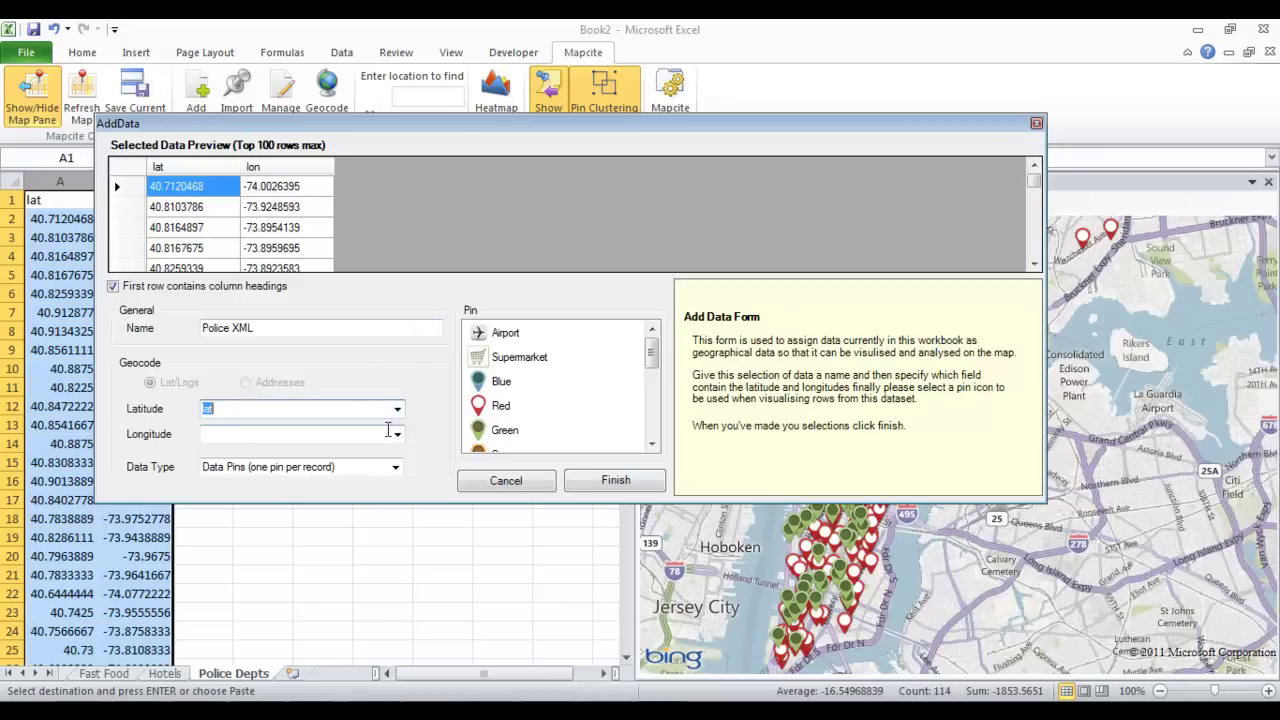
pyautogui.click(397, 433)
pyautogui.click(385, 461)
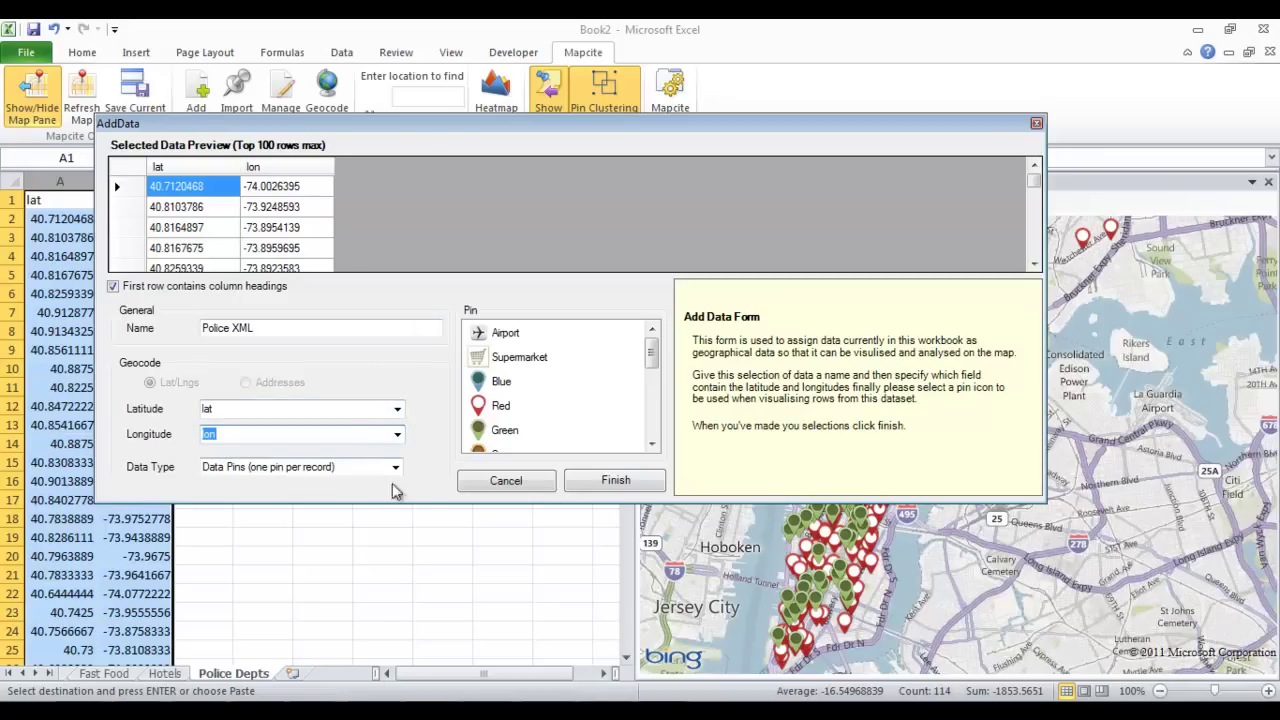
pyautogui.click(478, 383)
pyautogui.click(580, 480)
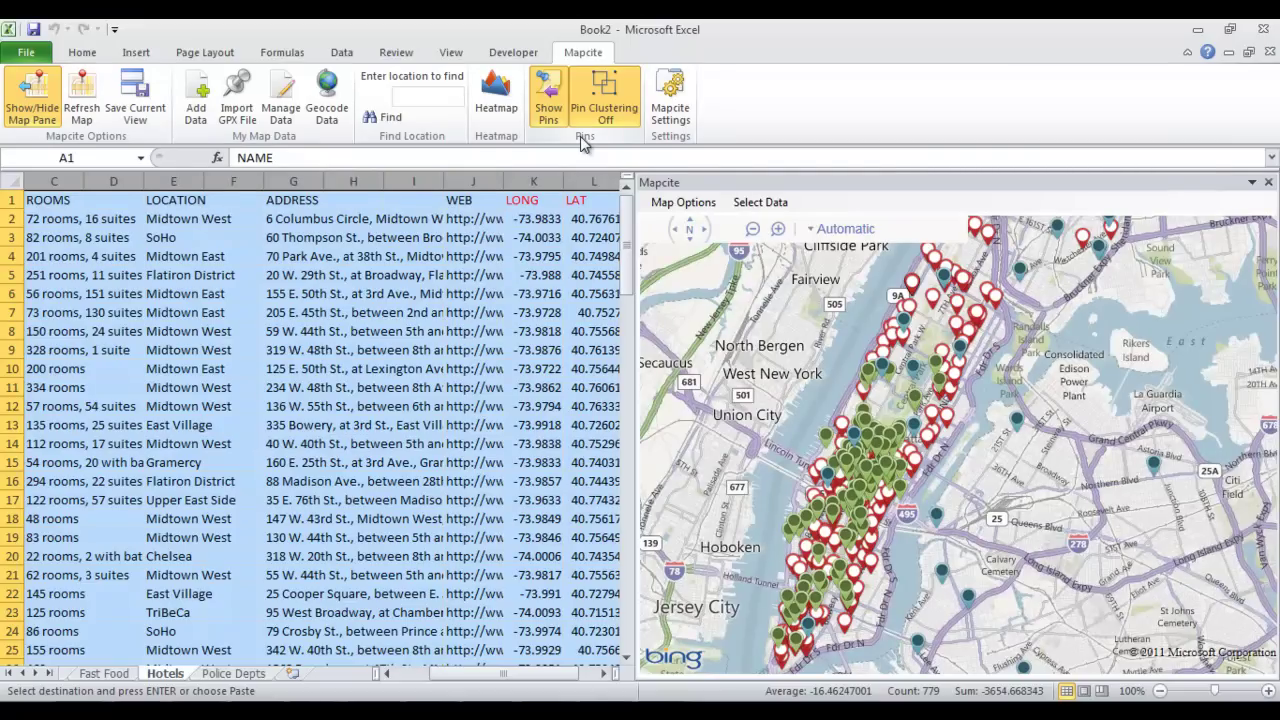
# Hide the Fast Food and Outlet datasets from the Mapcite map
pyautogui.click(283, 108)
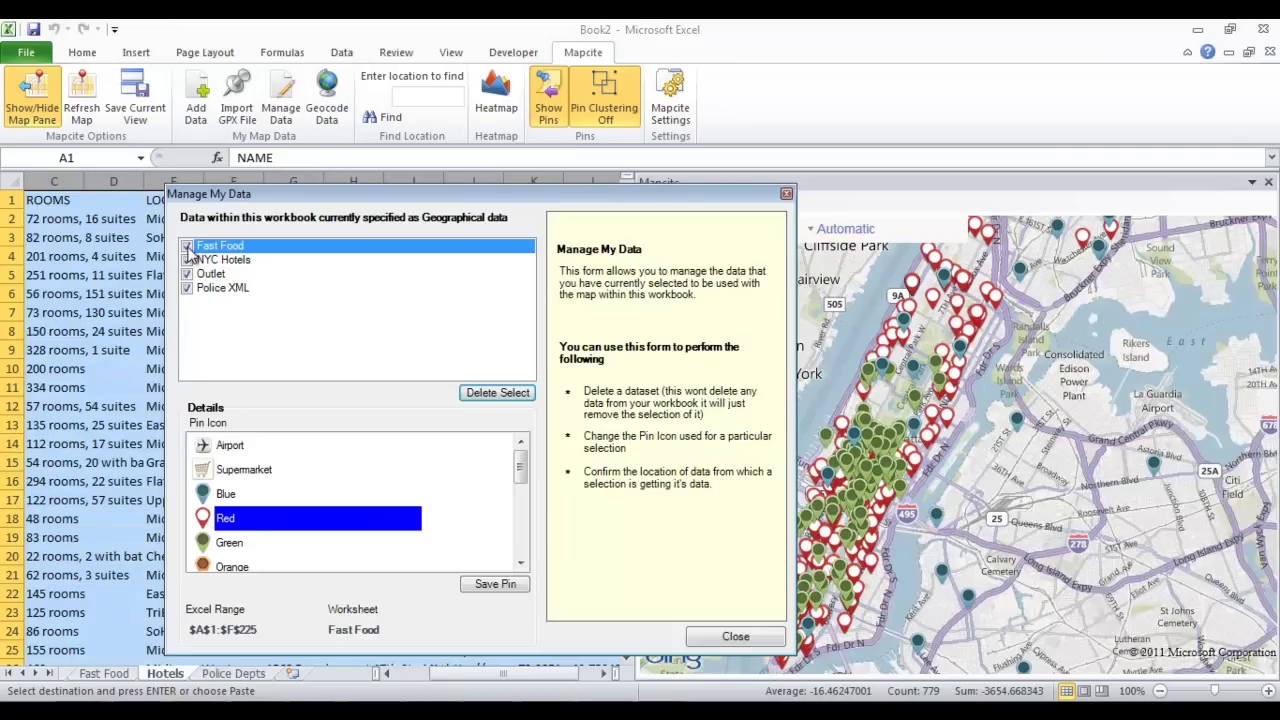
pyautogui.click(187, 246)
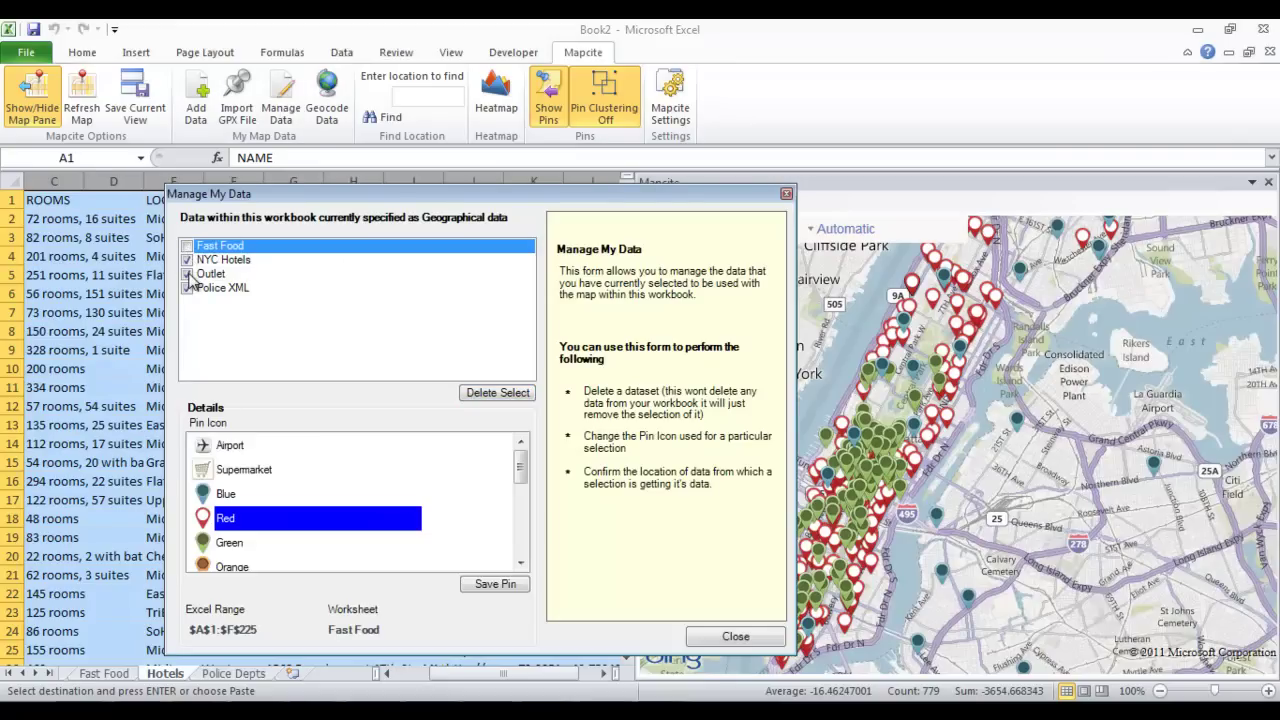
pyautogui.click(189, 275)
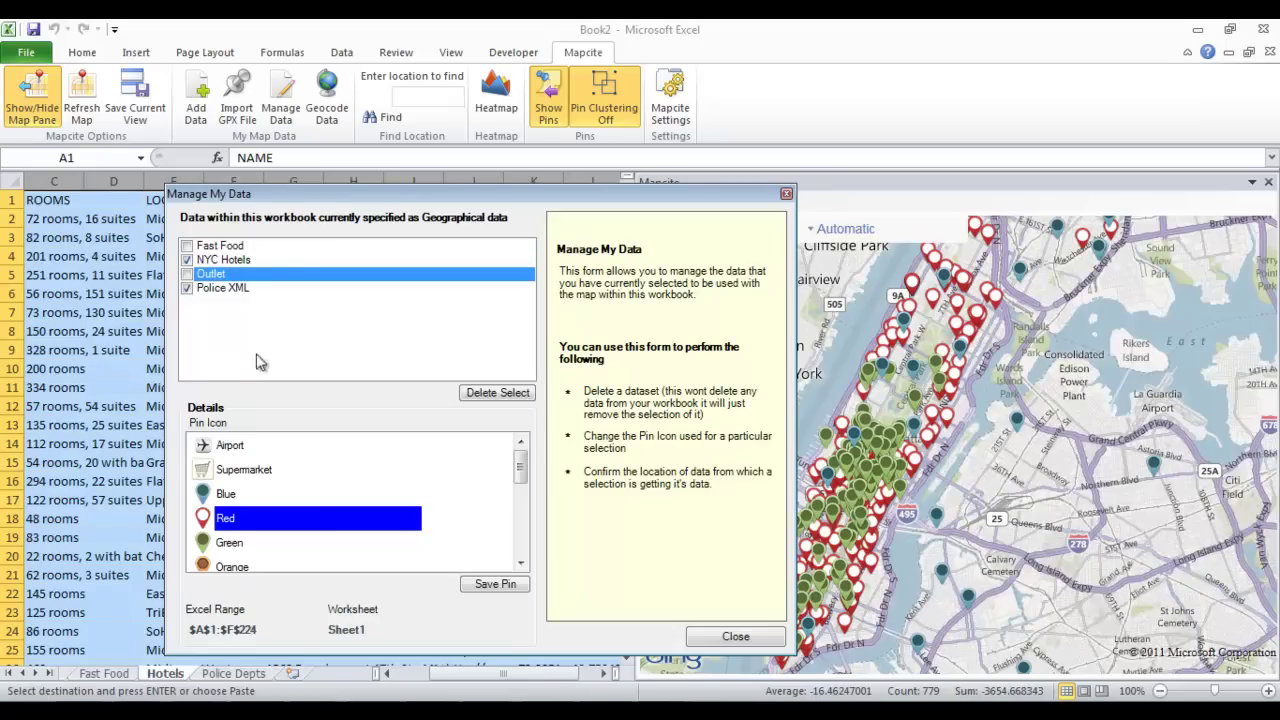
pyautogui.click(712, 640)
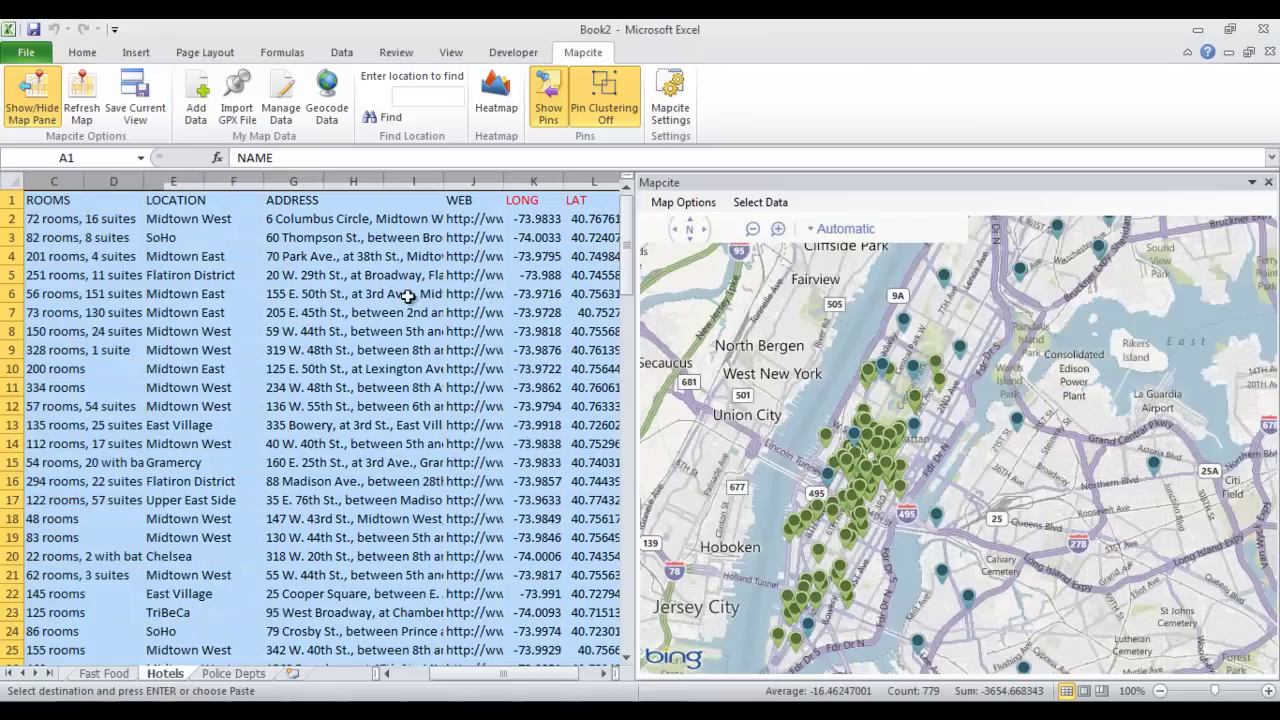
# Hide the NYC Hotels pins so only police remain, then go to the scot hike.gpx sheet
pyautogui.click(280, 105)
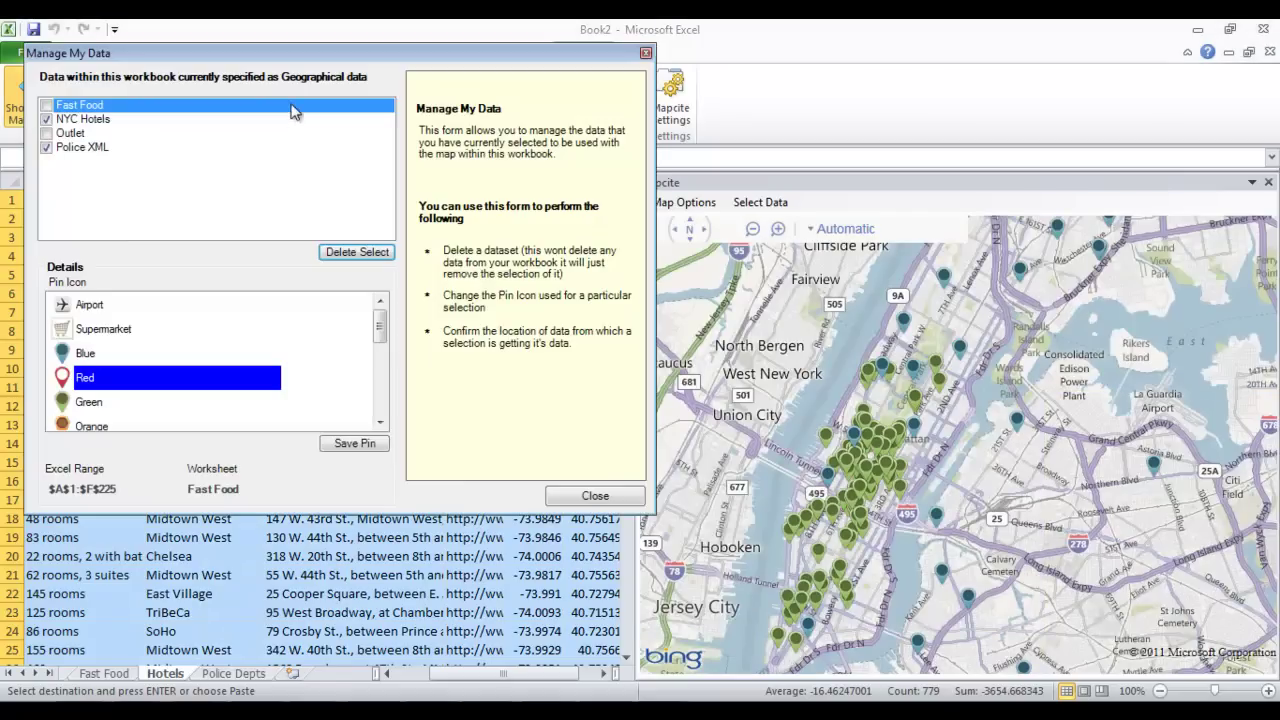
pyautogui.click(47, 119)
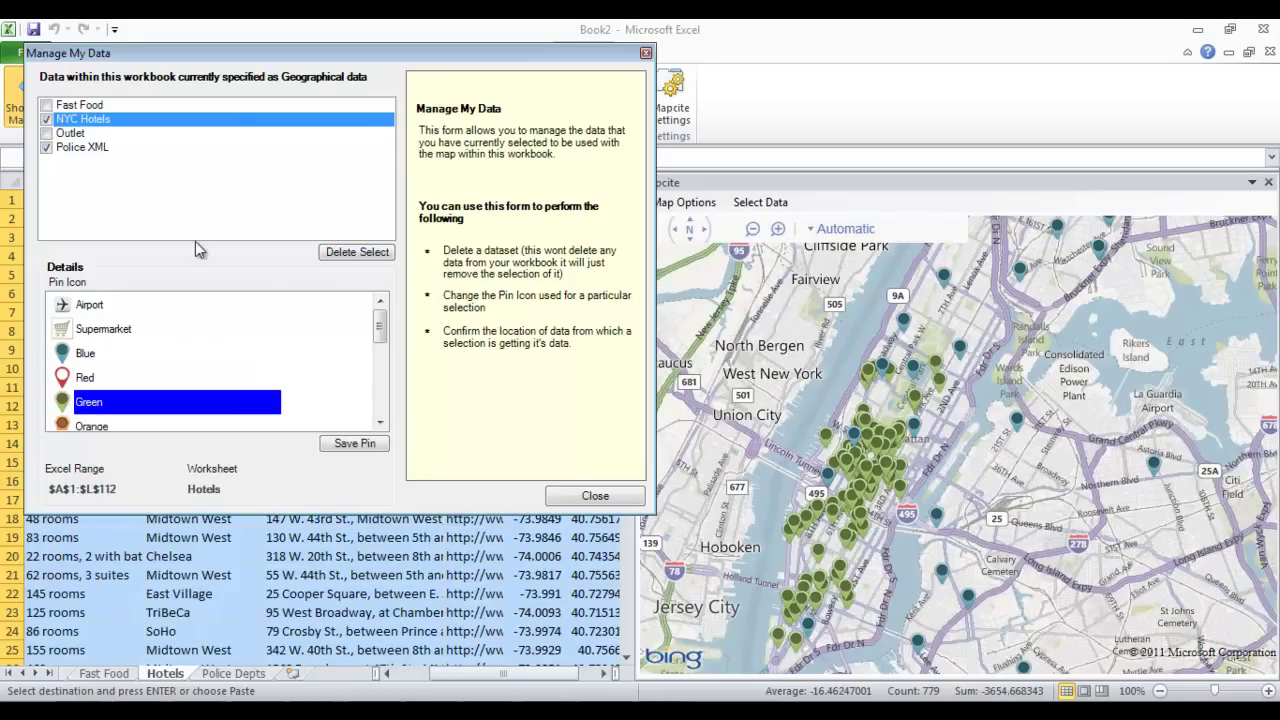
pyautogui.click(47, 119)
pyautogui.click(595, 496)
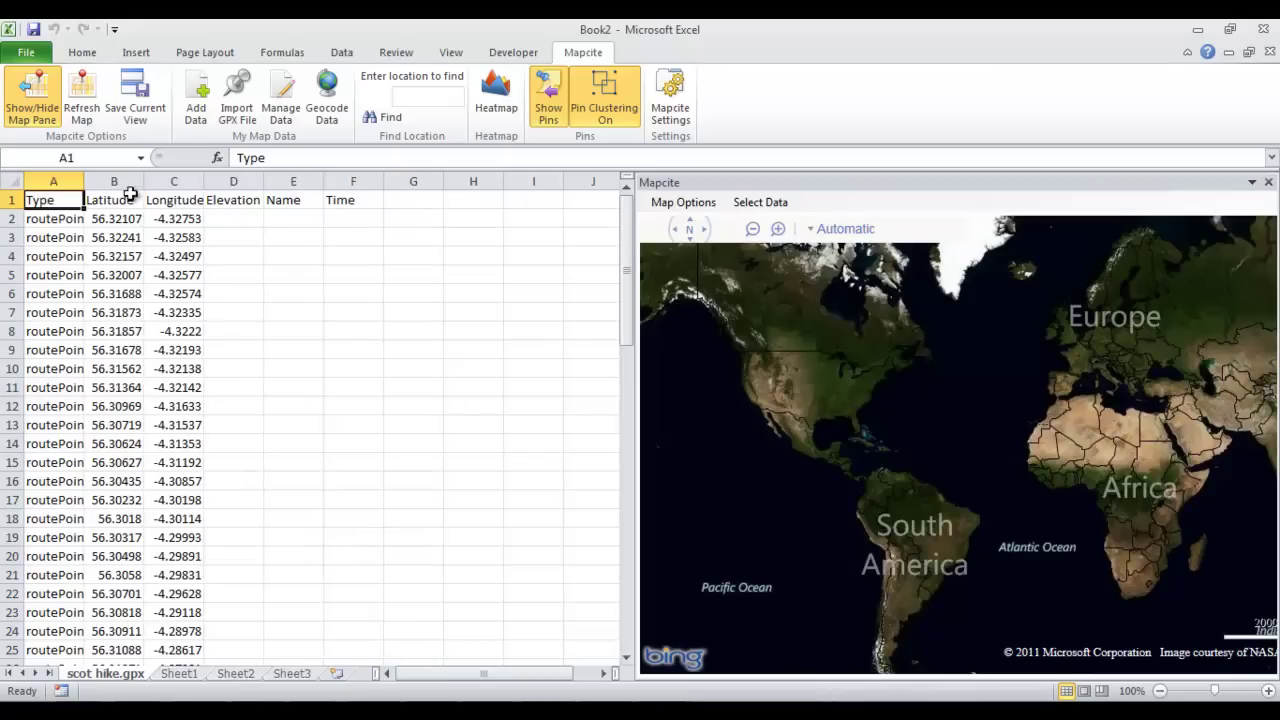
pyautogui.click(118, 200)
# Select the Latitude and Longitude columns B:C and name a new dataset 'GPXData'
pyautogui.click(114, 181)
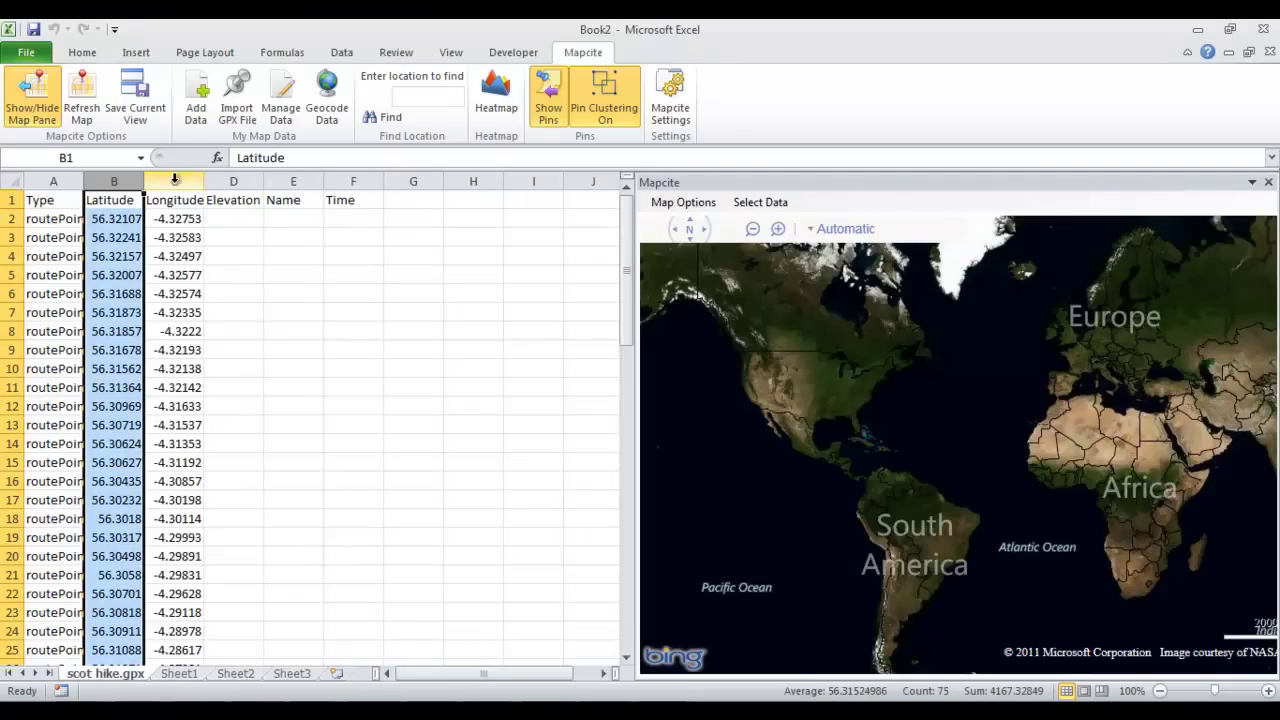
pyautogui.keyDown('shift'); pyautogui.click(174, 180); pyautogui.keyUp('shift')
pyautogui.click(195, 115)
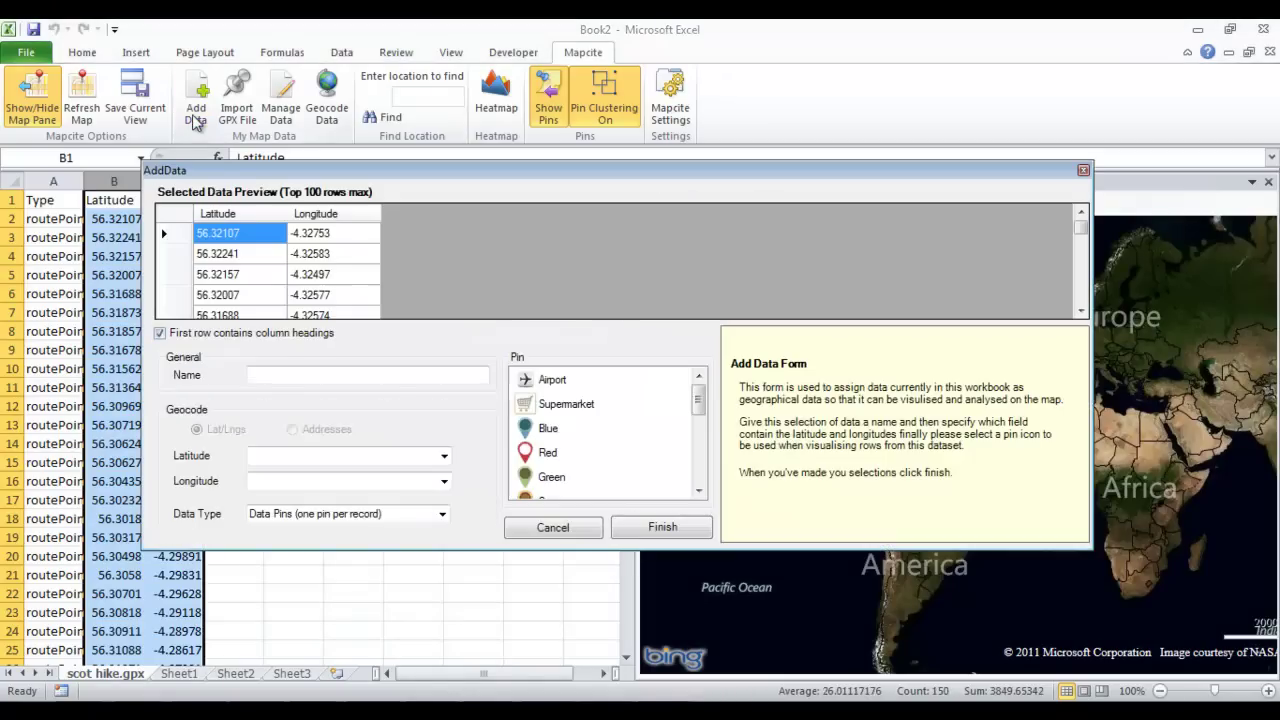
pyautogui.click(277, 375)
pyautogui.write('GPXData')
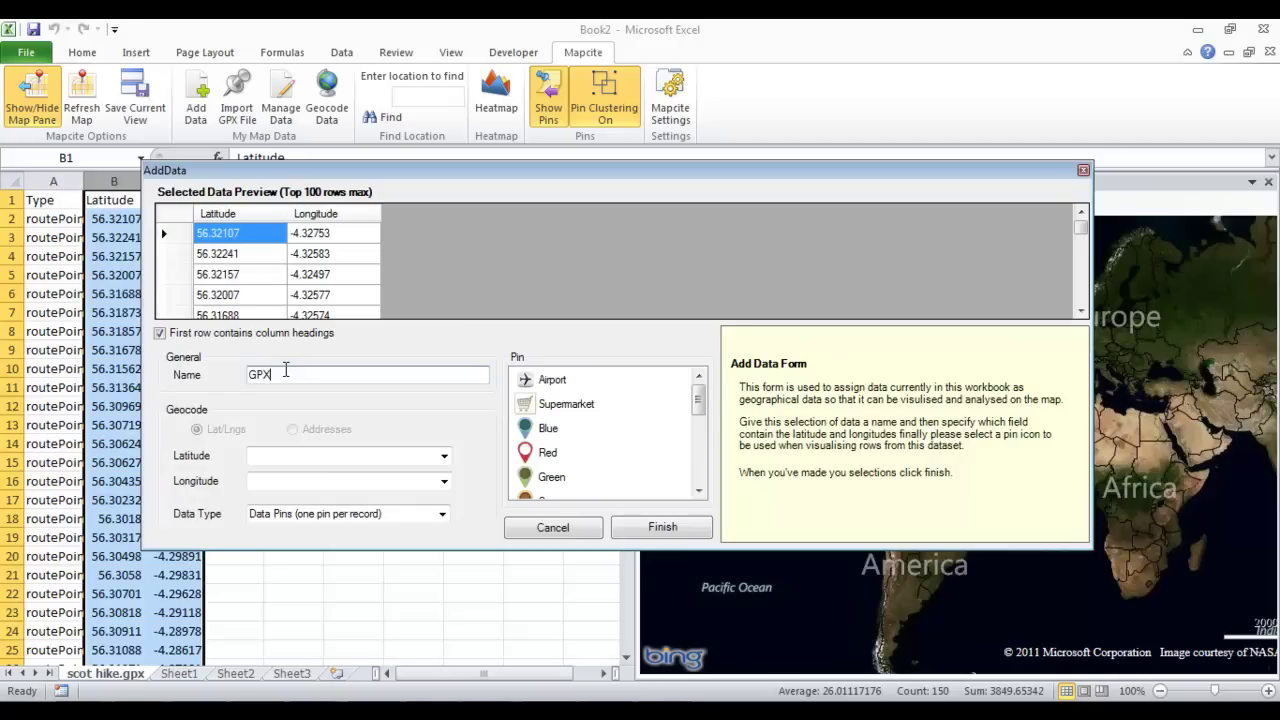
# Map GPXData from Latitude/Longitude as a Poly Shape with small red dots
pyautogui.click(443, 456)
pyautogui.click(440, 472)
pyautogui.click(443, 481)
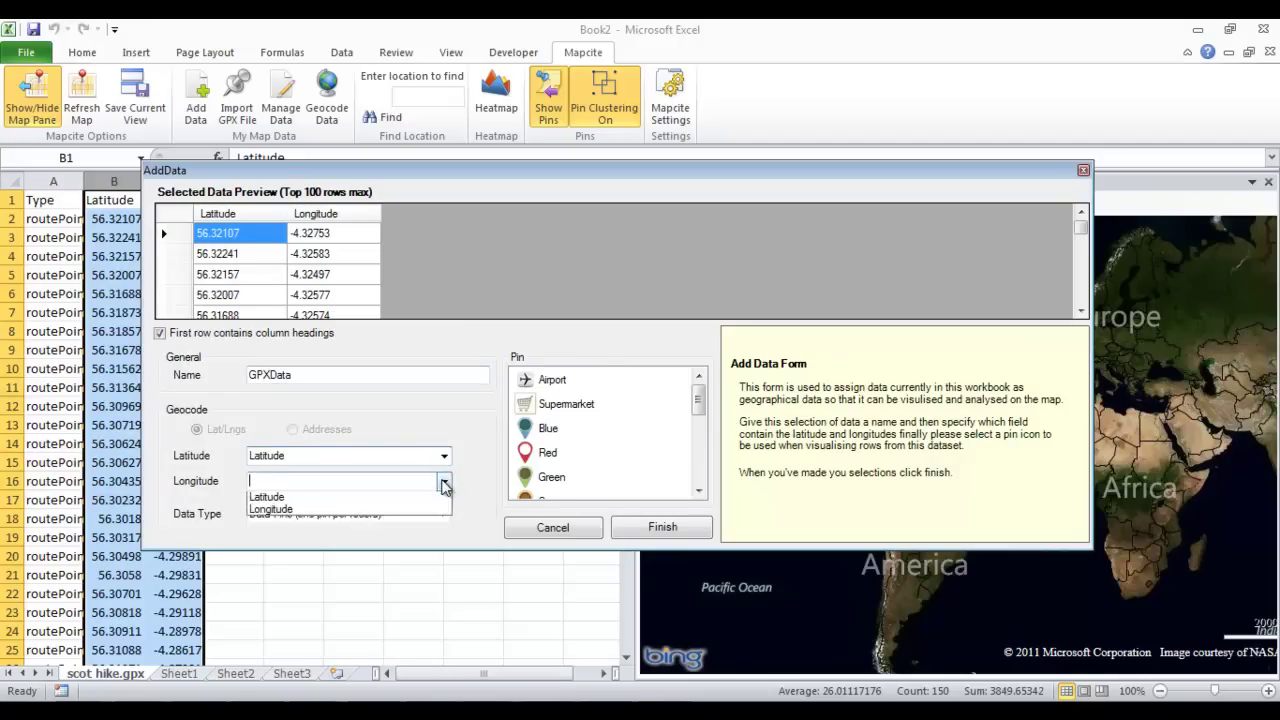
pyautogui.click(440, 497)
pyautogui.click(443, 514)
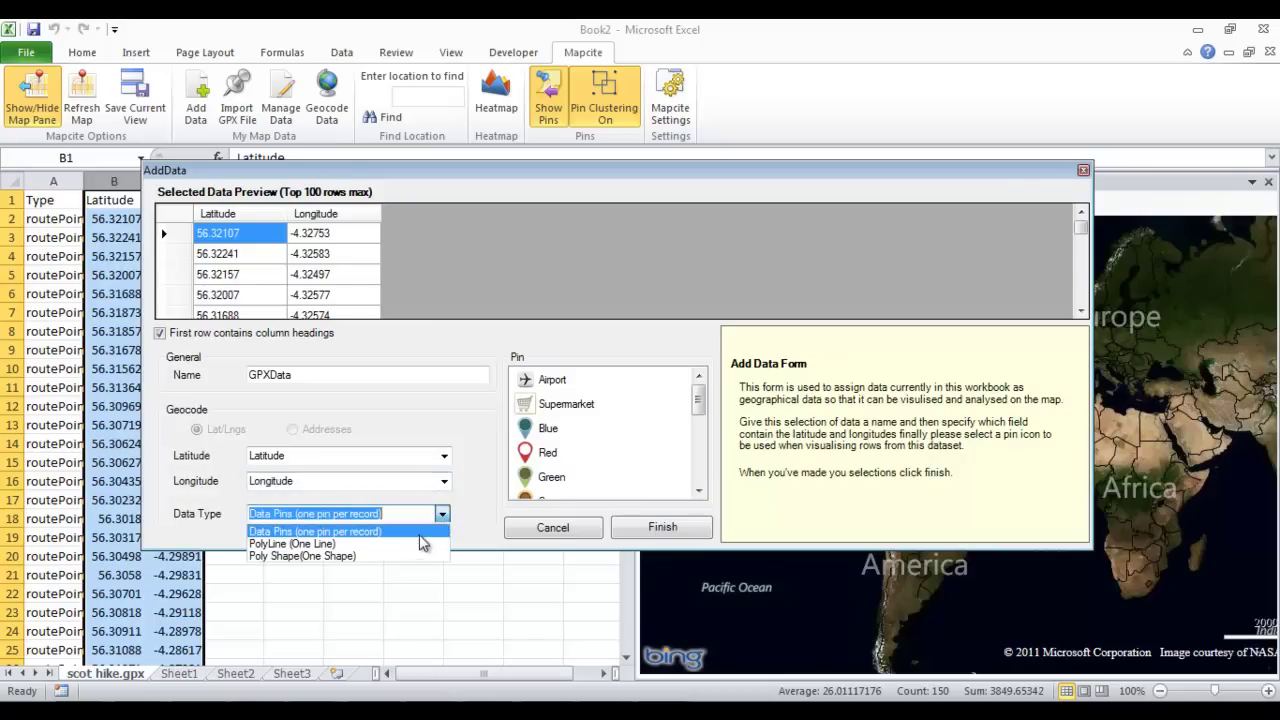
pyautogui.click(420, 553)
pyautogui.click(538, 424)
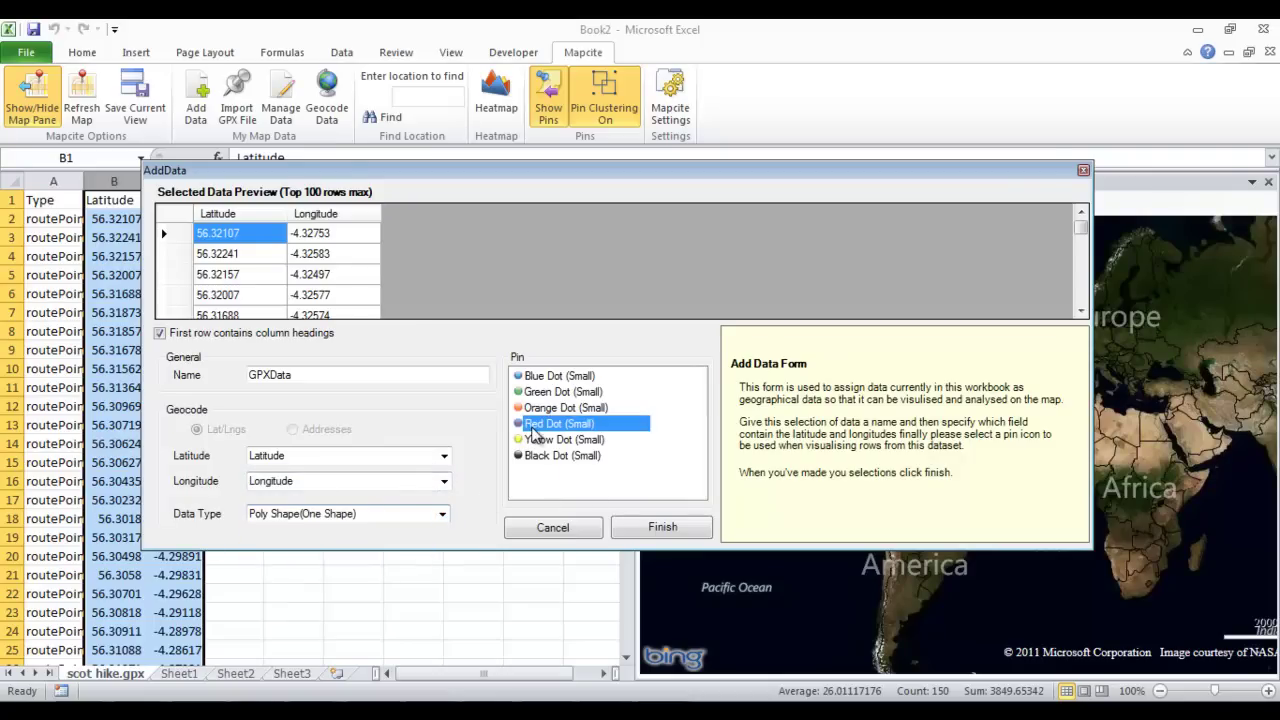
pyautogui.click(656, 530)
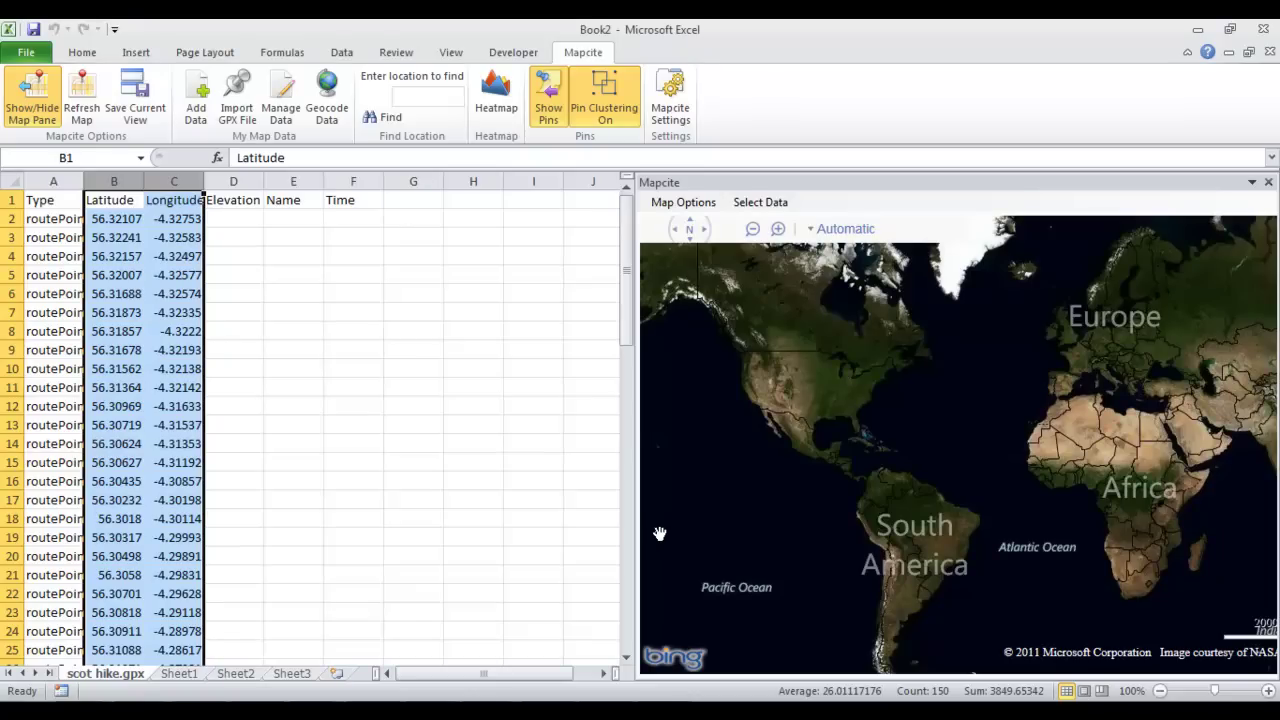
# Turn pin clustering off, zoom into the route near Strathyre, and inspect a route point
pyautogui.click(82, 95)
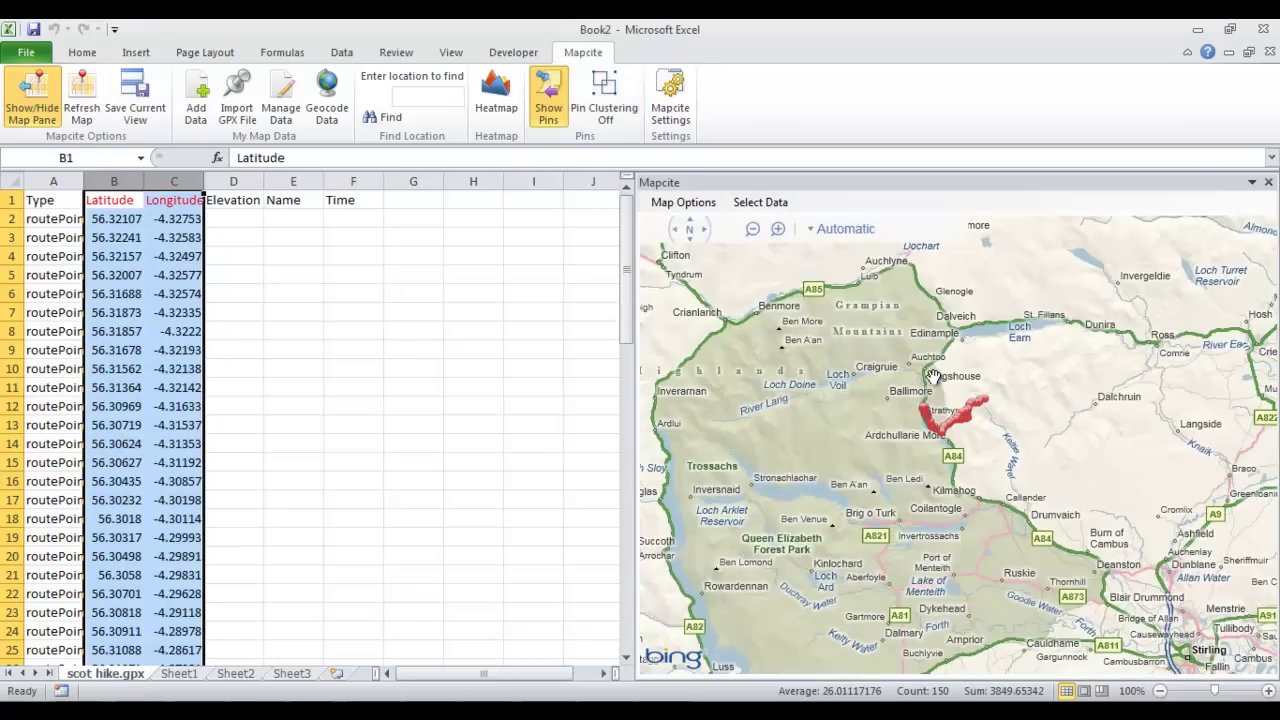
pyautogui.scroll(2, 932, 376)
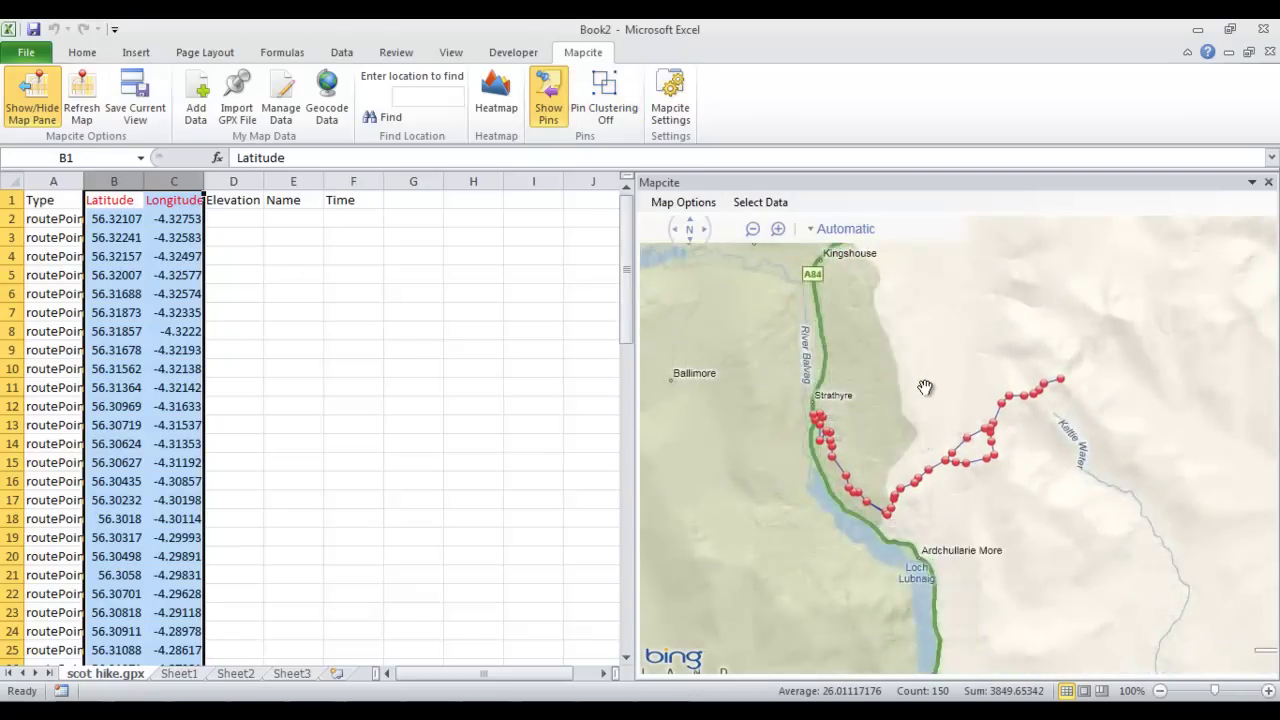
pyautogui.click(972, 524)
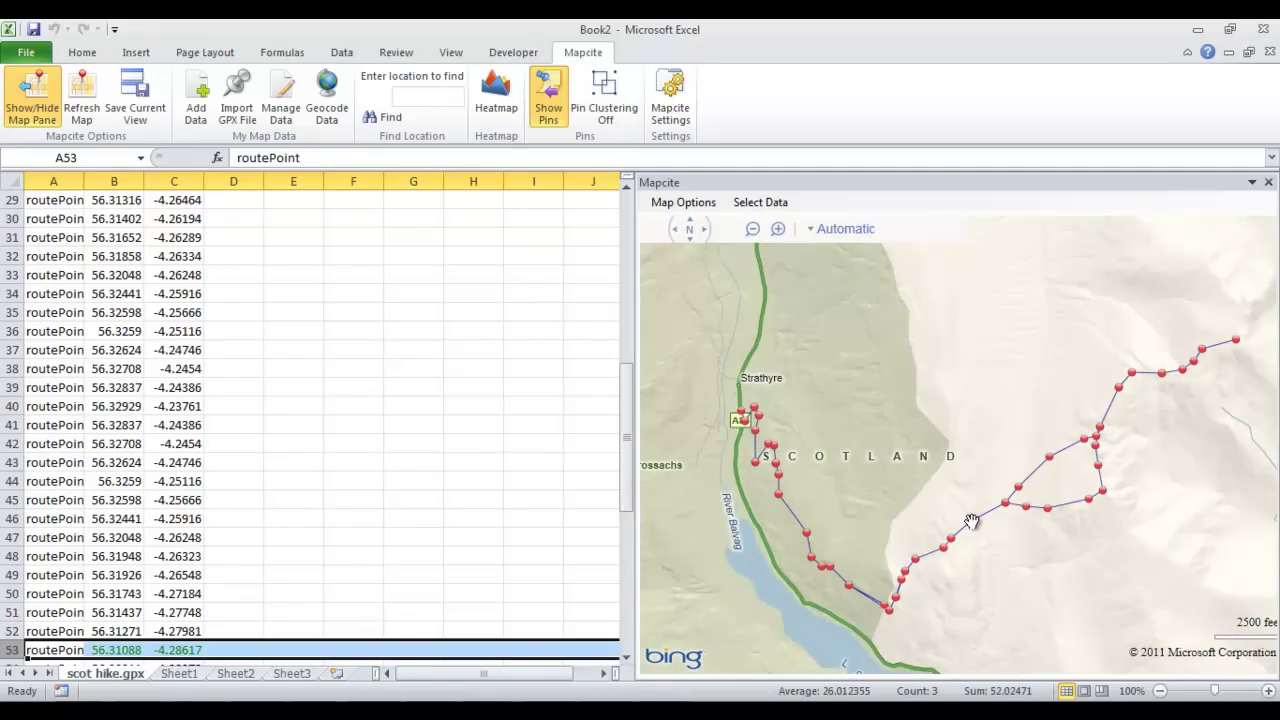